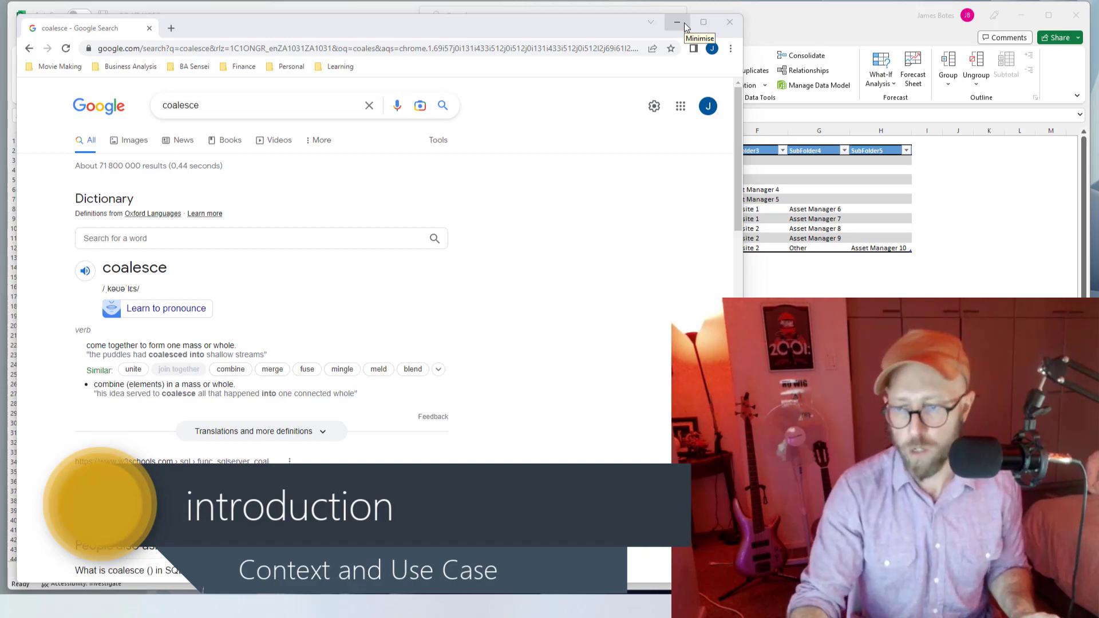
Minimise the Chrome browser so the PQ_YT_VIDEO workbook's Source table is visible
{"action": "left_click", "coordinate": [685, 22]}
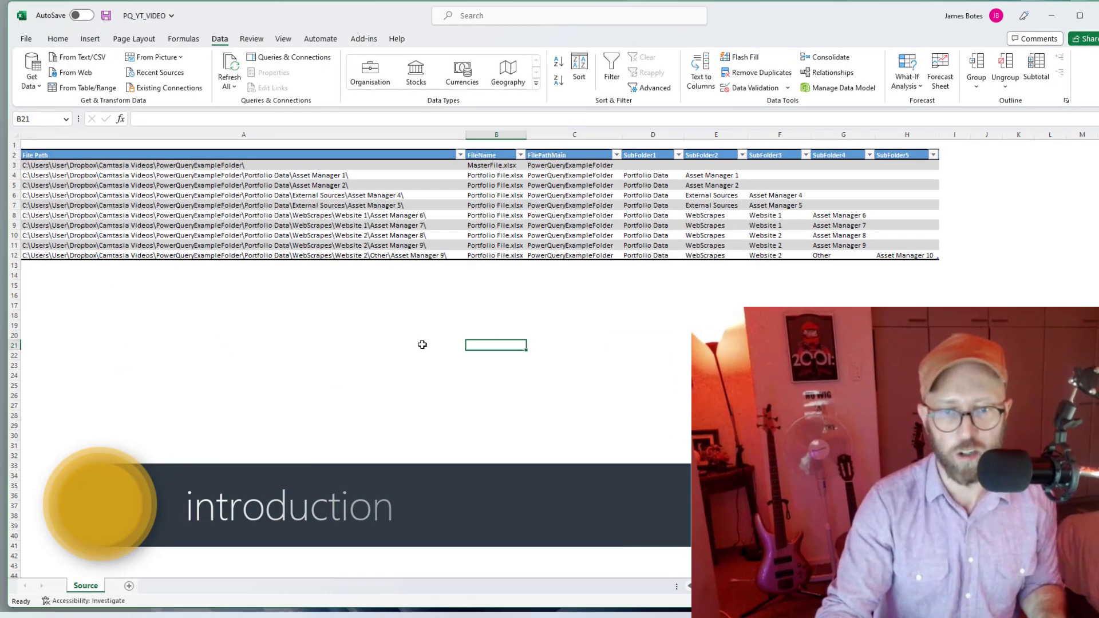
{"action": "left_click", "coordinate": [418, 336]}
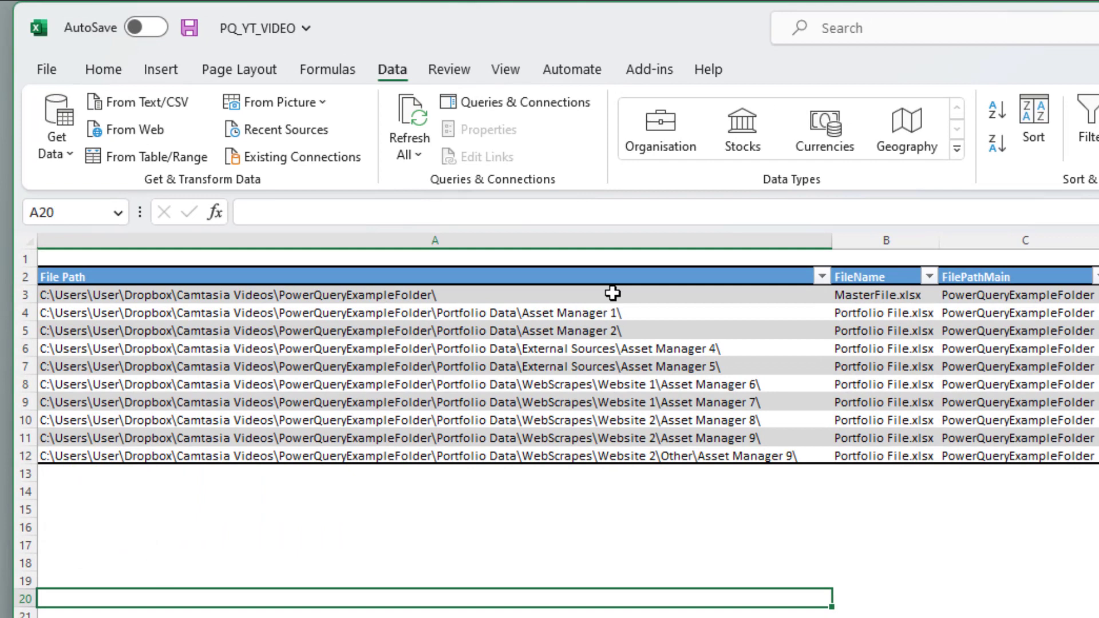
{"action": "left_click_drag", "start_coordinate": [612, 293], "coordinate": [613, 457]}
{"action": "left_click", "coordinate": [632, 470]}
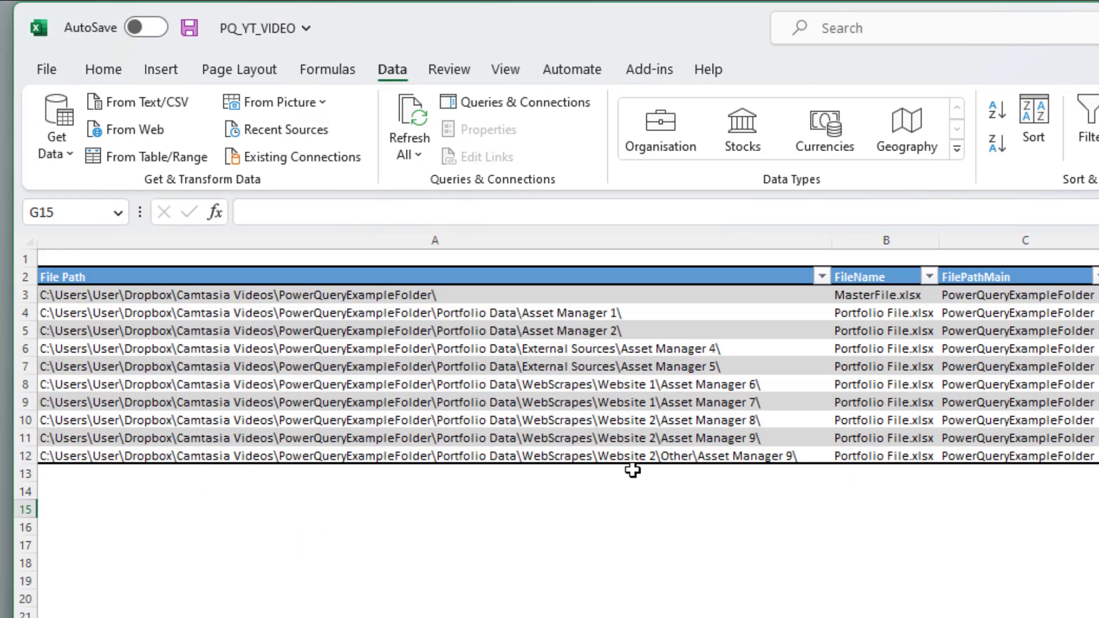
{"action": "left_click", "coordinate": [632, 470]}
{"action": "left_click_drag", "start_coordinate": [367, 289], "coordinate": [401, 456]}
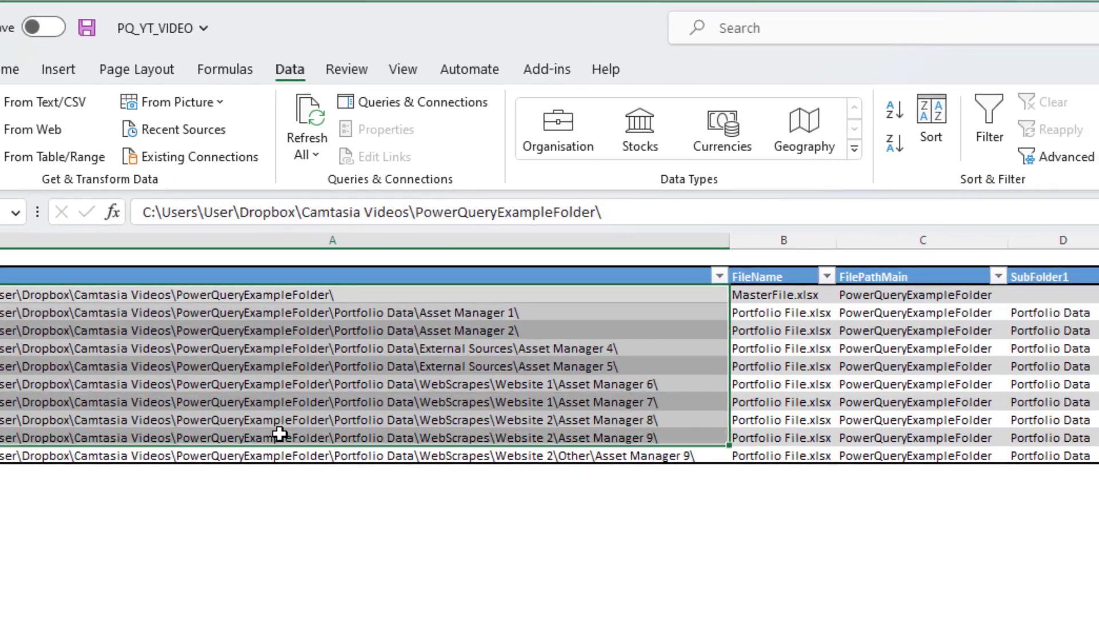
{"action": "left_click_drag", "start_coordinate": [916, 294], "coordinate": [899, 398]}
{"action": "left_click_drag", "start_coordinate": [578, 398], "coordinate": [600, 428]}
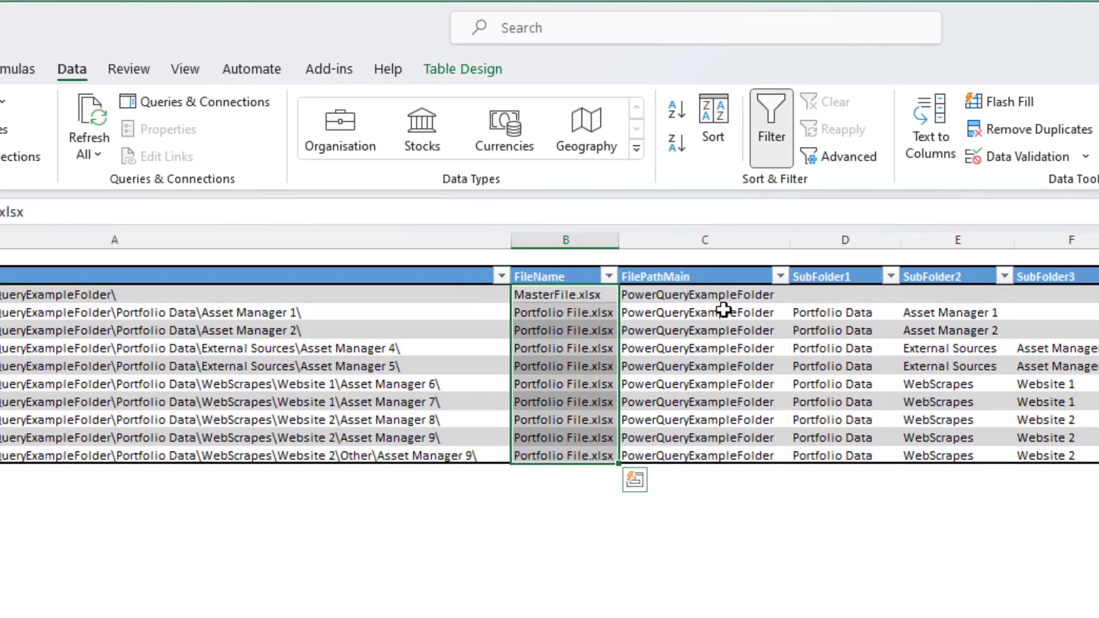
{"action": "left_click_drag", "start_coordinate": [723, 310], "coordinate": [699, 417]}
{"action": "left_click", "coordinate": [704, 294]}
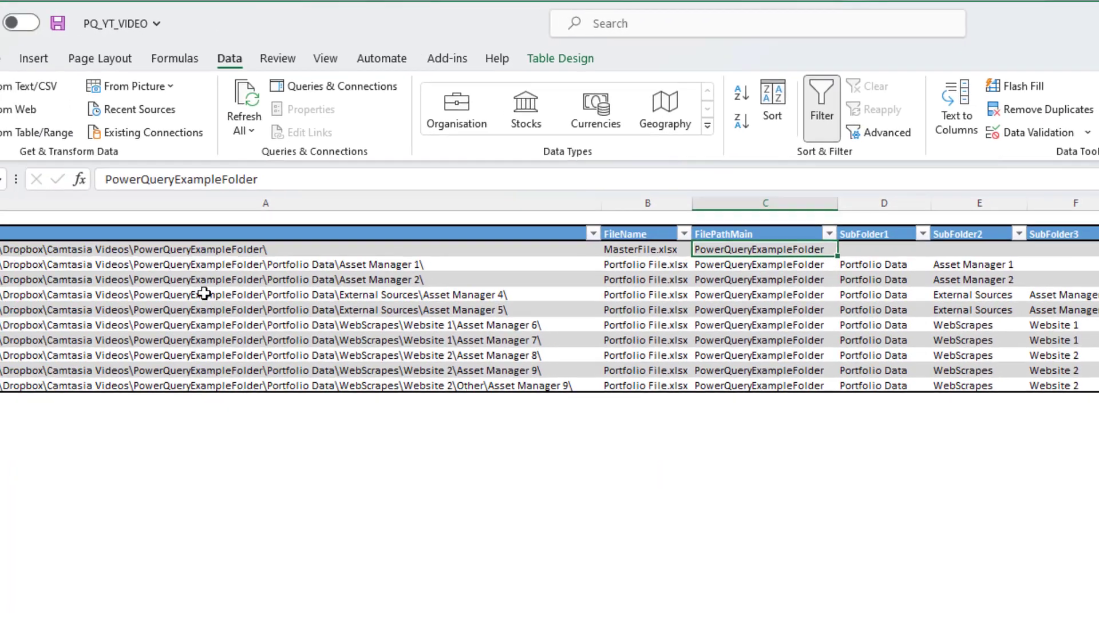
{"action": "key", "text": "Down"}
{"action": "key", "text": "Left"}
{"action": "key", "text": "Left"}
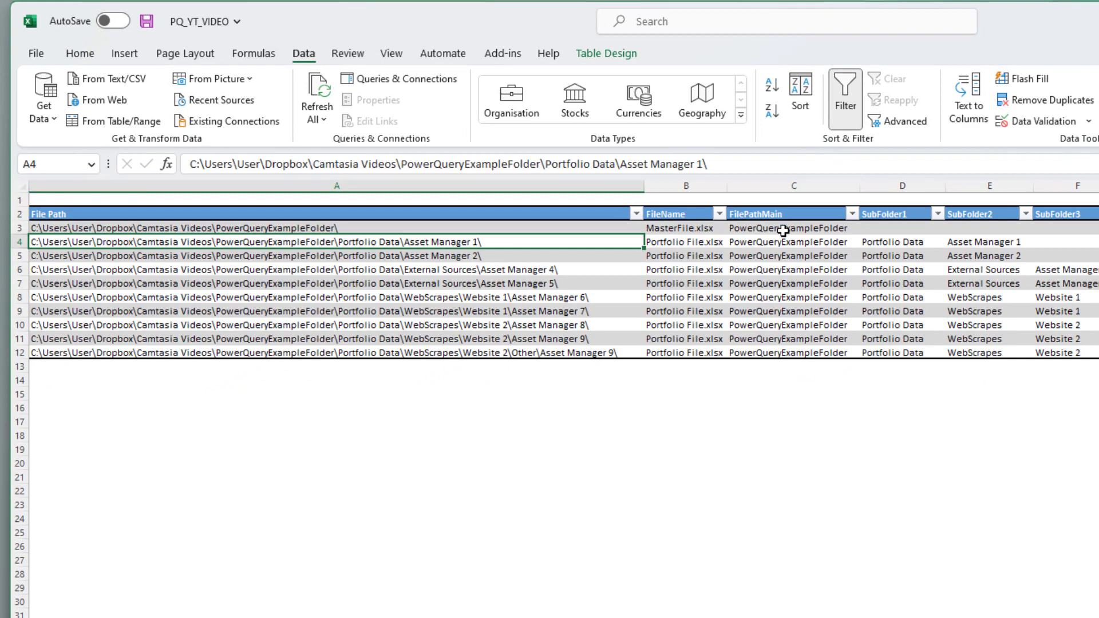
{"action": "left_click", "coordinate": [780, 228]}
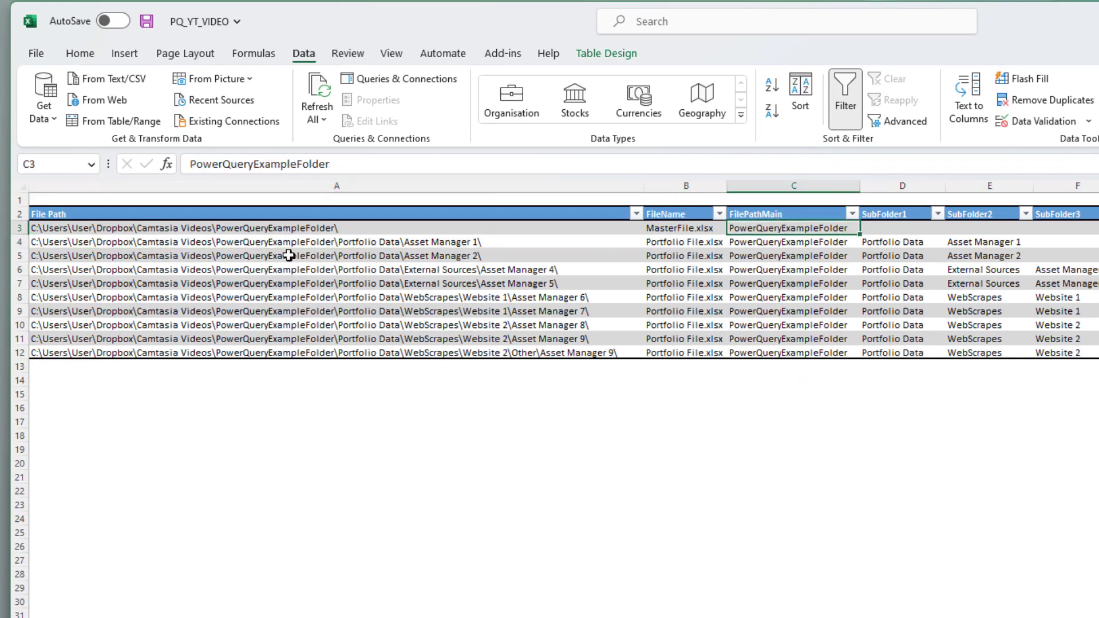
{"action": "left_click_drag", "start_coordinate": [304, 228], "coordinate": [310, 349]}
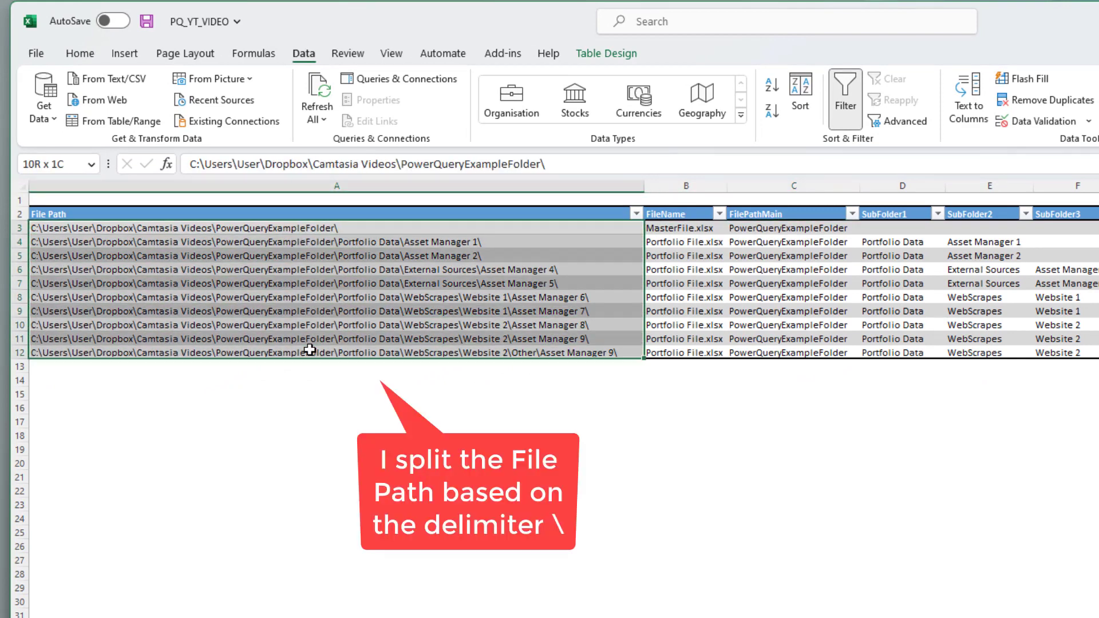
{"action": "left_click", "coordinate": [362, 232]}
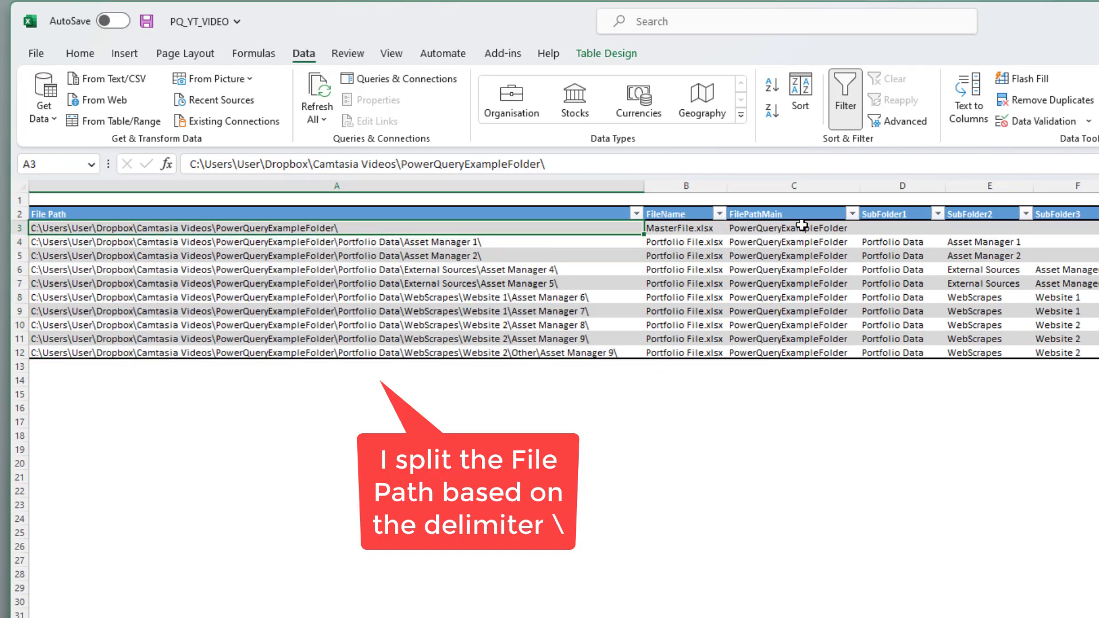
{"action": "left_click_drag", "start_coordinate": [801, 225], "coordinate": [798, 326]}
{"action": "left_click_drag", "start_coordinate": [984, 269], "coordinate": [985, 321]}
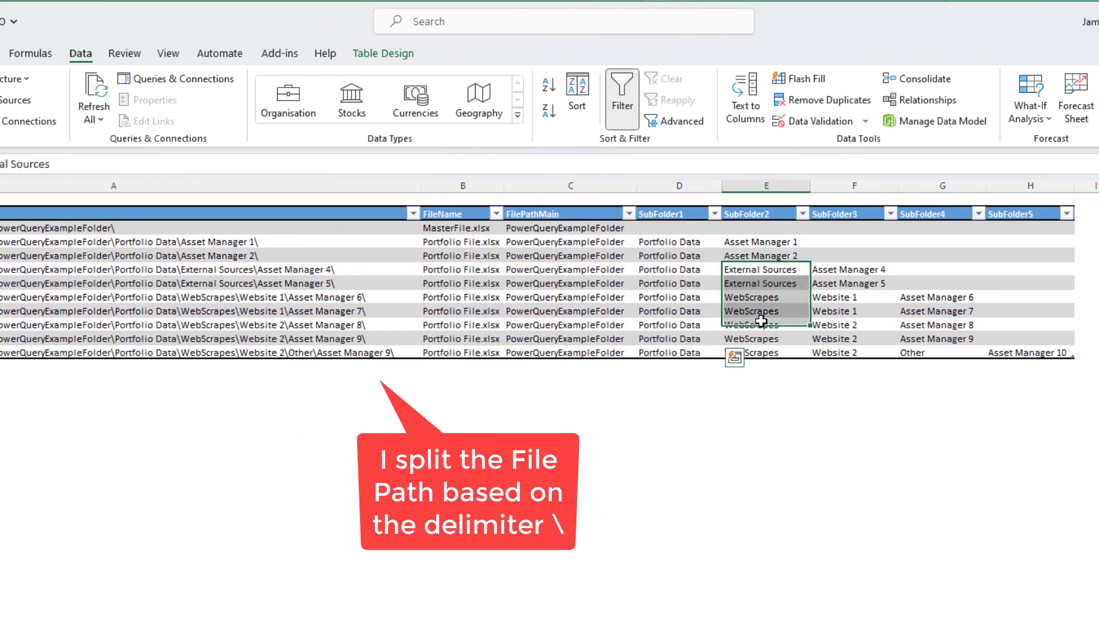
{"action": "left_click", "coordinate": [853, 283]}
{"action": "left_click", "coordinate": [939, 297]}
{"action": "left_click_drag", "start_coordinate": [1090, 228], "coordinate": [1090, 324]}
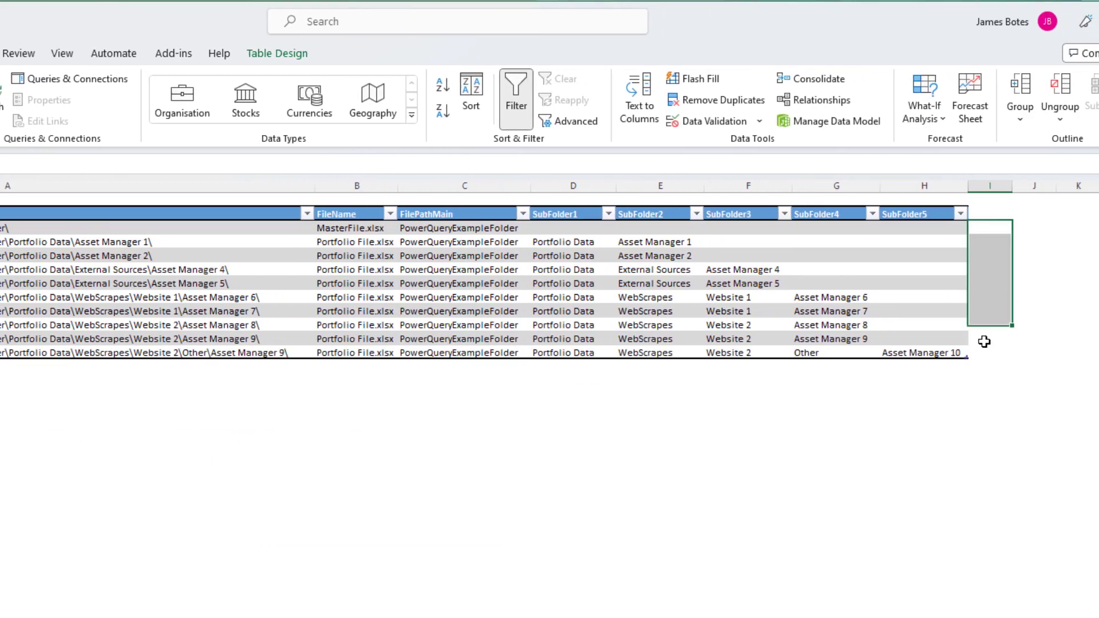
{"action": "left_click_drag", "start_coordinate": [984, 342], "coordinate": [984, 350]}
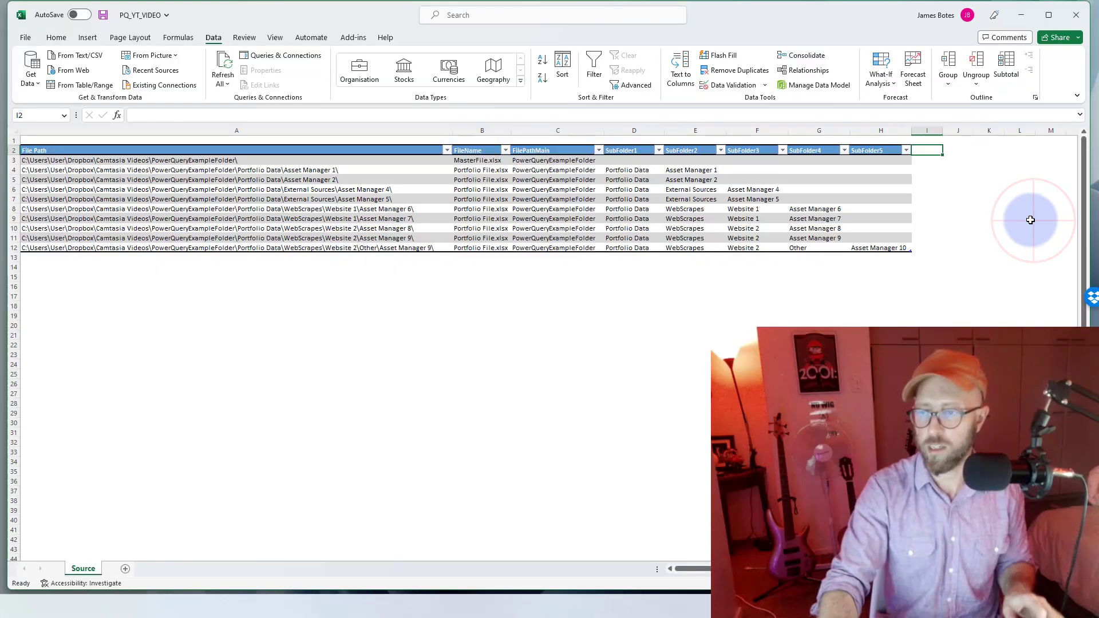
{"action": "left_click", "coordinate": [1052, 322]}
{"action": "left_click", "coordinate": [538, 284]}
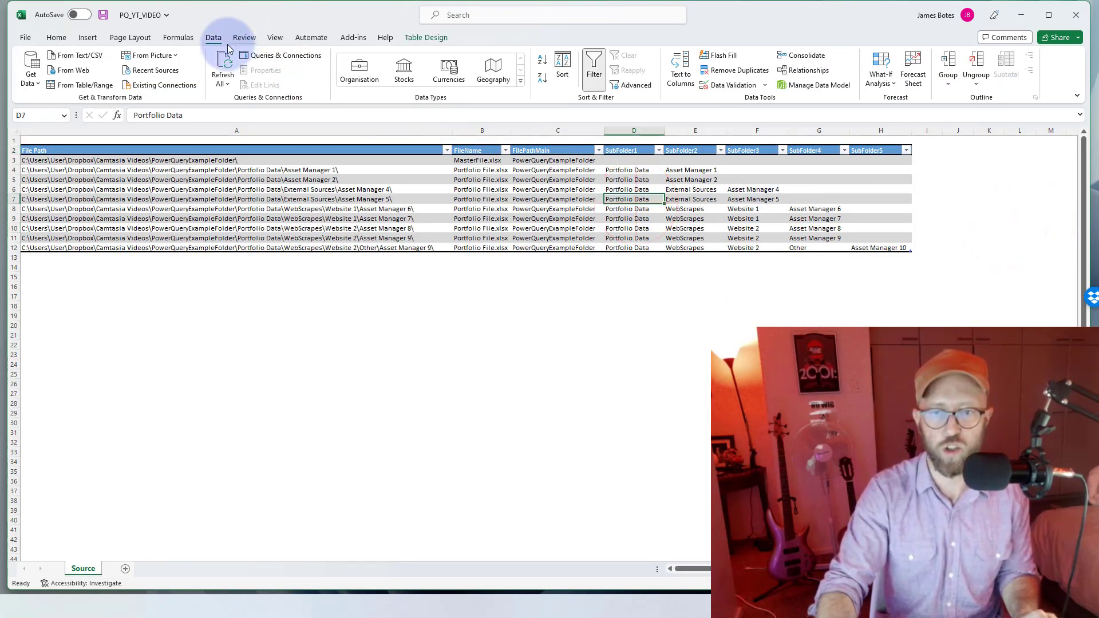
Load Table2 into Power Query Editor and start a custom column named Coalesce
{"action": "left_click", "coordinate": [84, 86]}
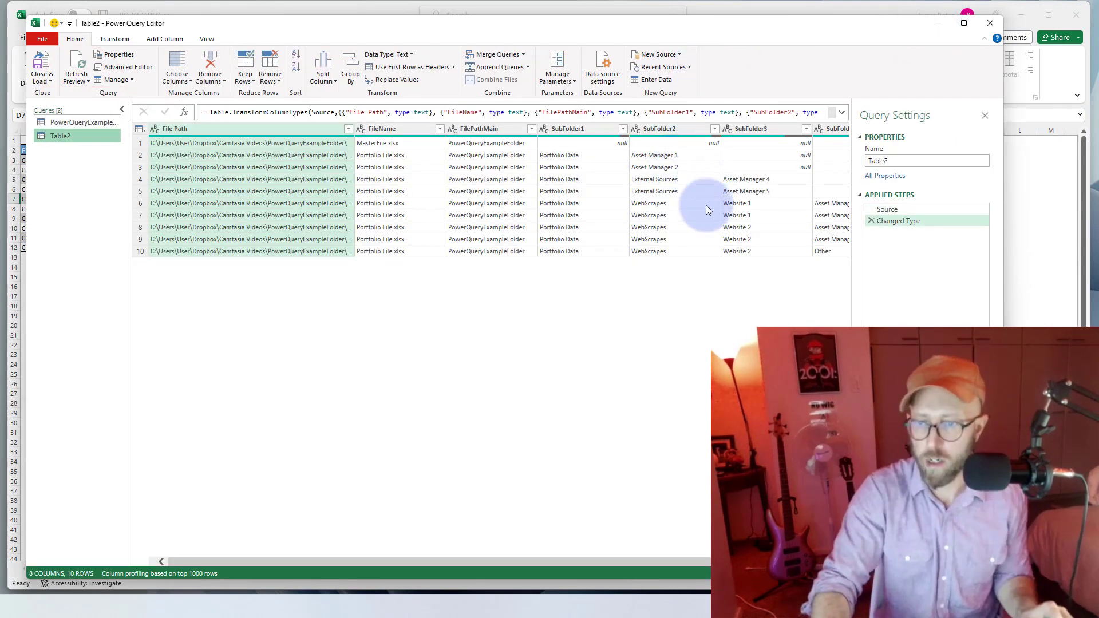
{"action": "left_click", "coordinate": [592, 560]}
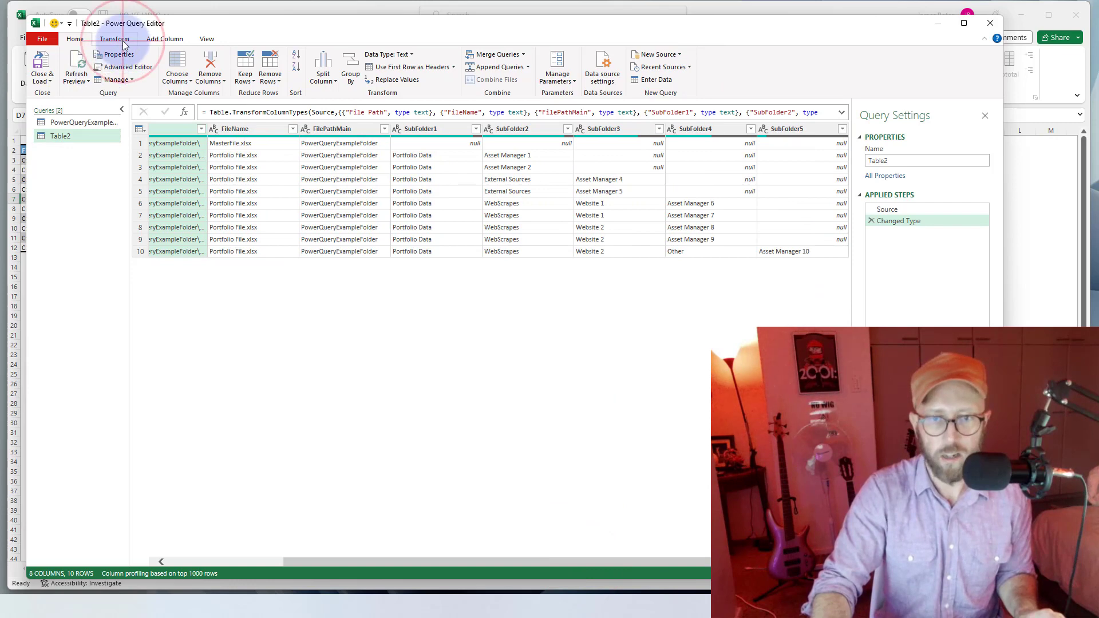
{"action": "left_click", "coordinate": [164, 38]}
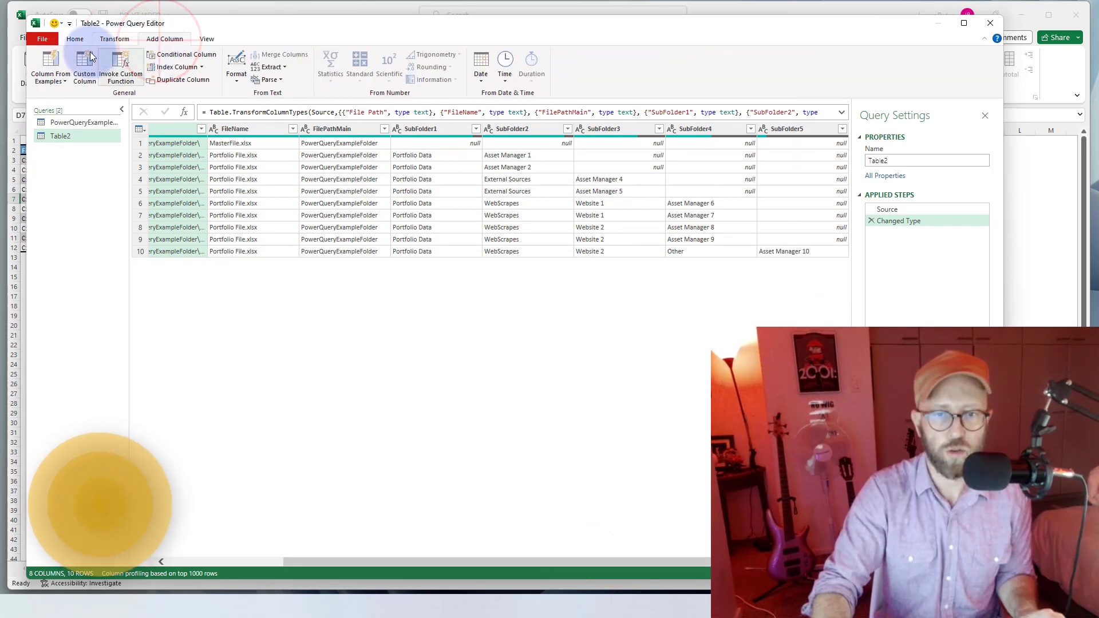
{"action": "left_click", "coordinate": [85, 66]}
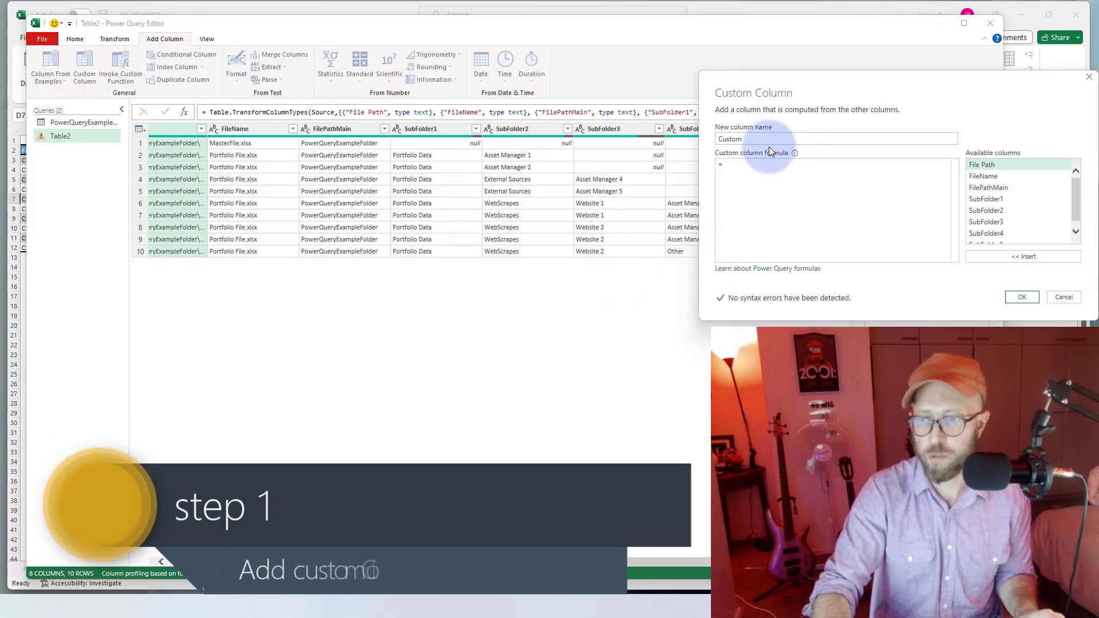
{"action": "double_click", "coordinate": [764, 139]}
{"action": "type", "text": "Coalesce"}
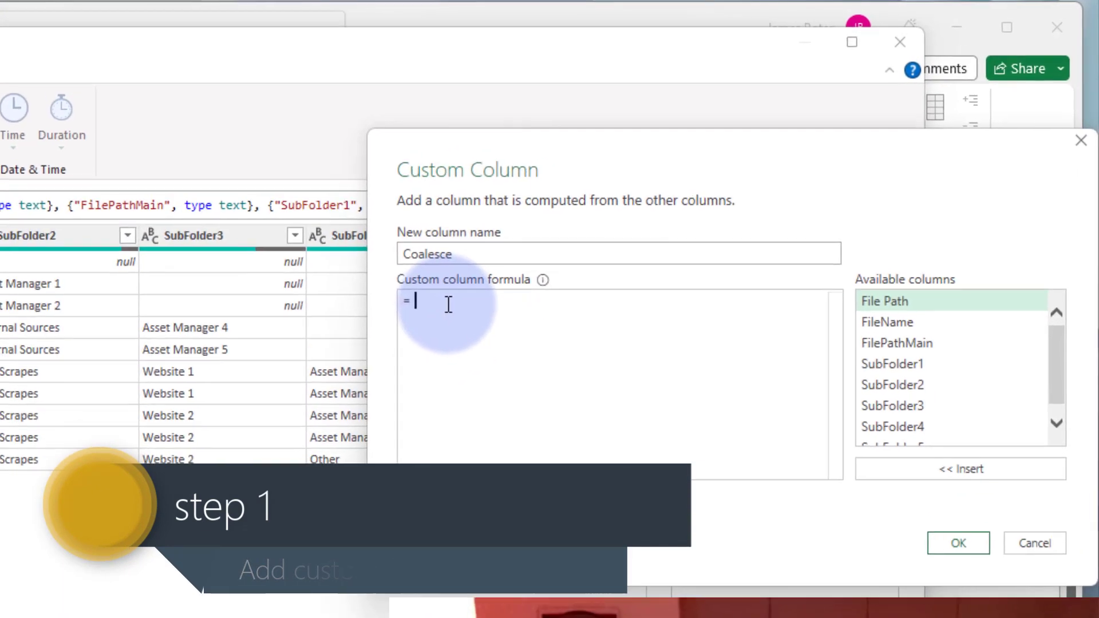
{"action": "type", "text": "_"}
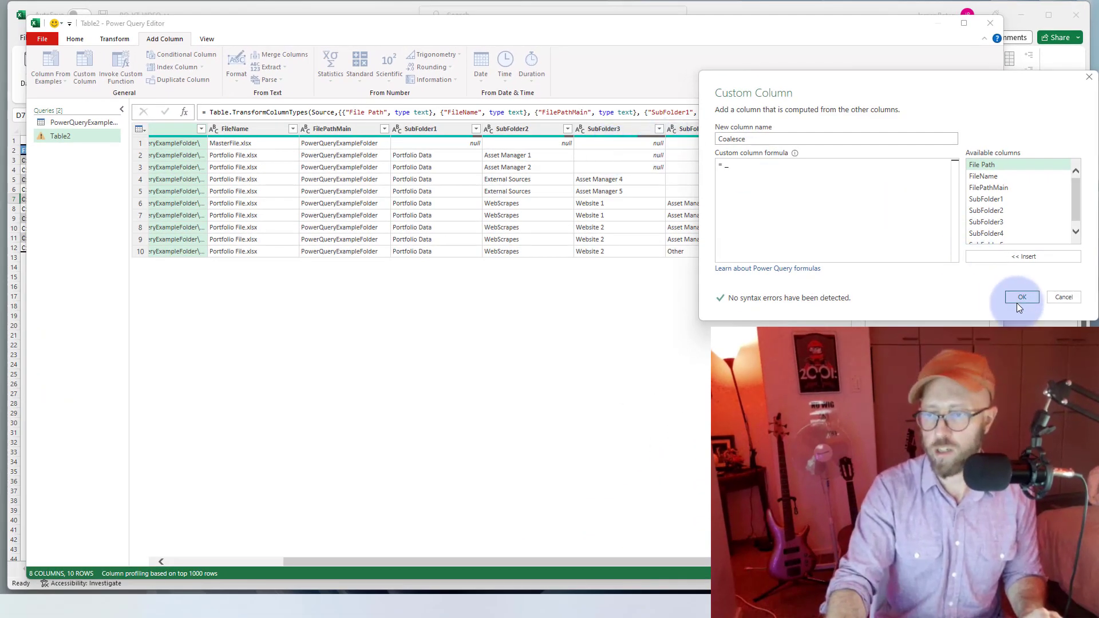
Add the Coalesce column as each _ and preview the row records for rows 1, 2 and 6
{"action": "left_click", "coordinate": [1022, 298]}
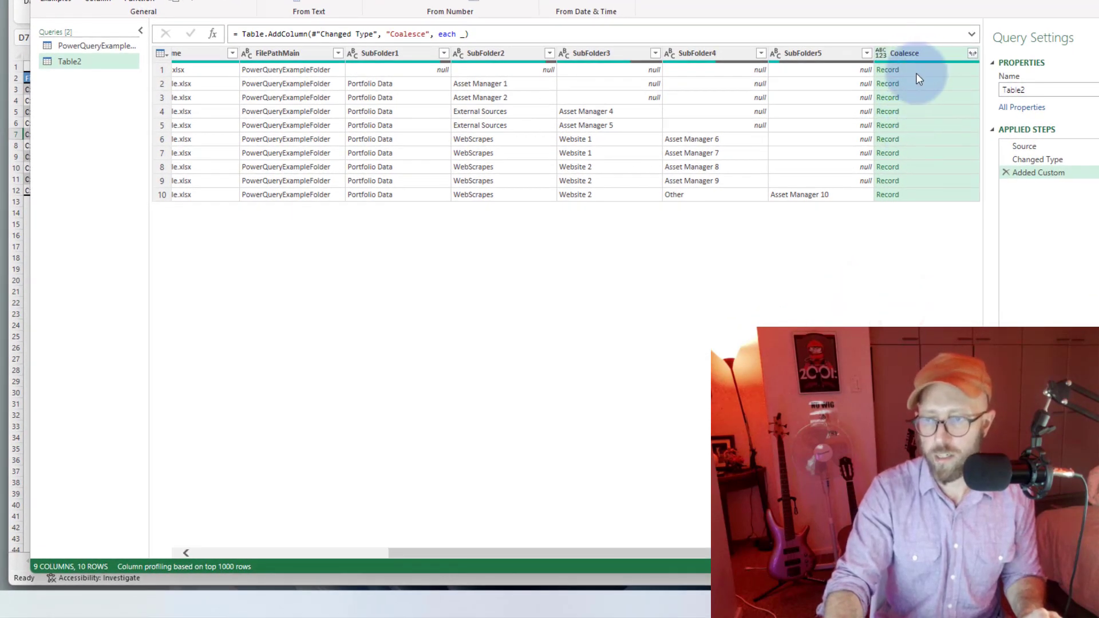
{"action": "left_click", "coordinate": [917, 71]}
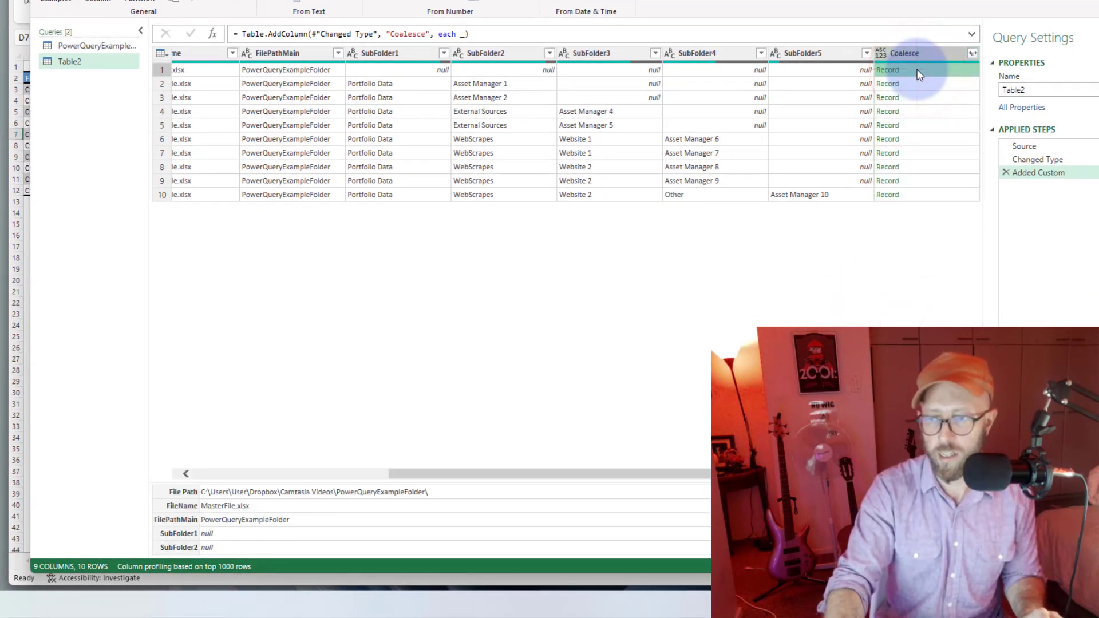
{"action": "left_click_drag", "start_coordinate": [548, 472], "coordinate": [561, 283]}
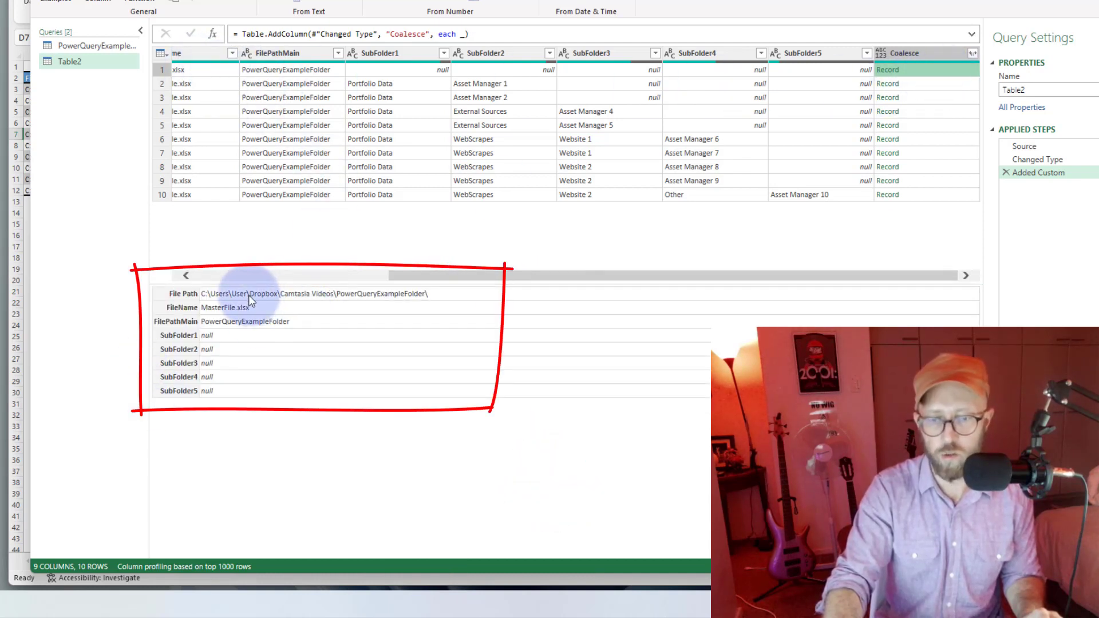
{"action": "left_click", "coordinate": [909, 85]}
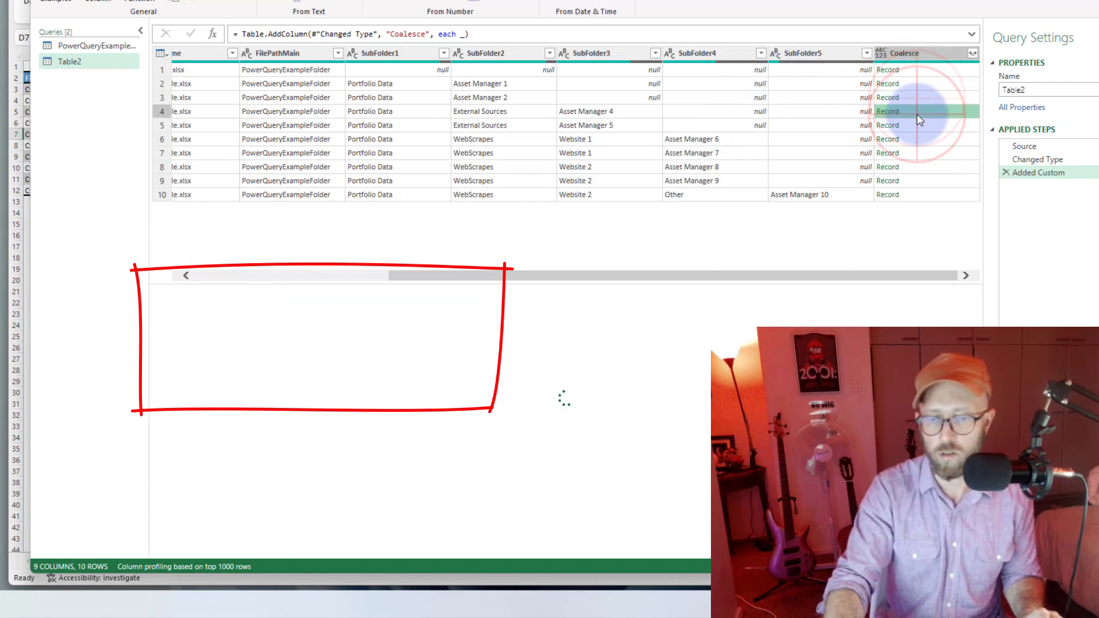
{"action": "left_click", "coordinate": [918, 135]}
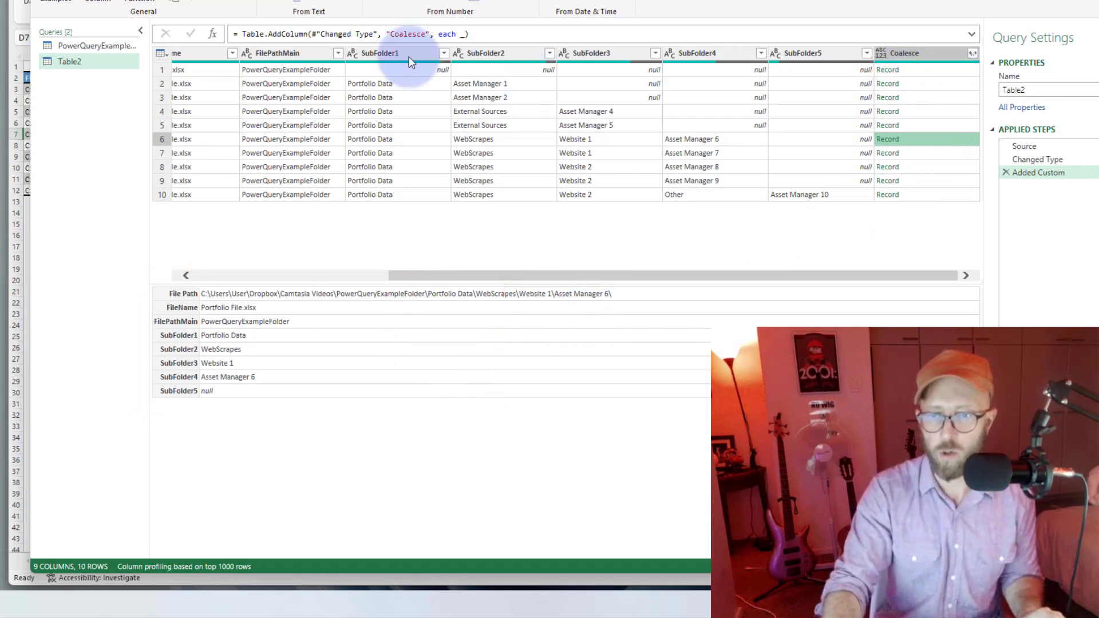
{"action": "left_click", "coordinate": [435, 34]}
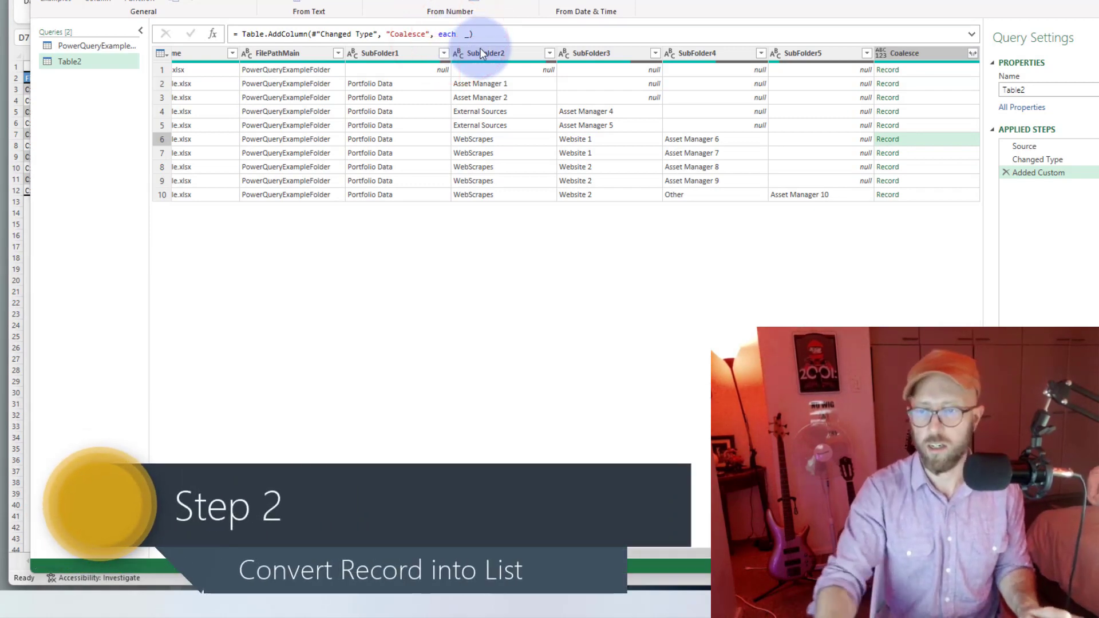
{"action": "key", "text": "super+Tab"}
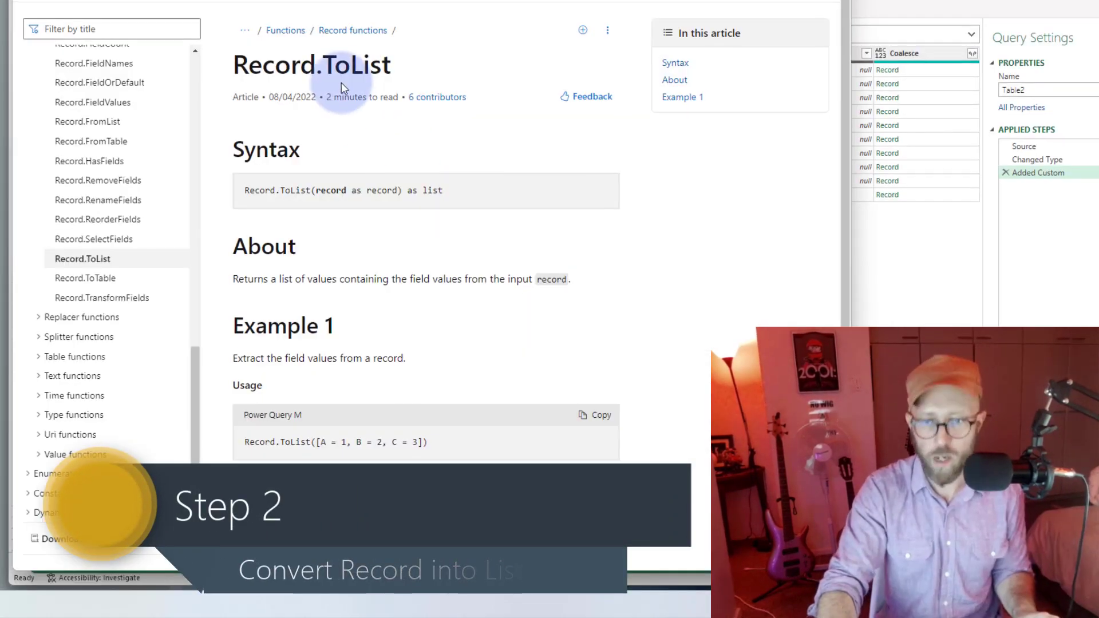
{"action": "scroll", "coordinate": [313, 176], "scroll_direction": "down", "scroll_amount": 1}
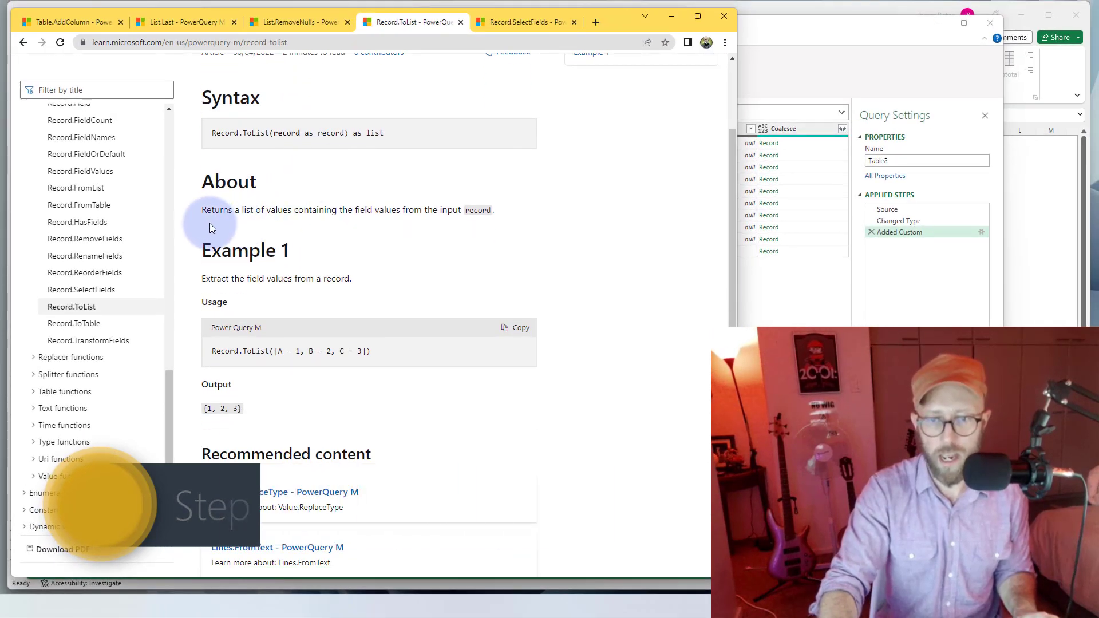
{"action": "left_click_drag", "start_coordinate": [214, 210], "coordinate": [354, 206]}
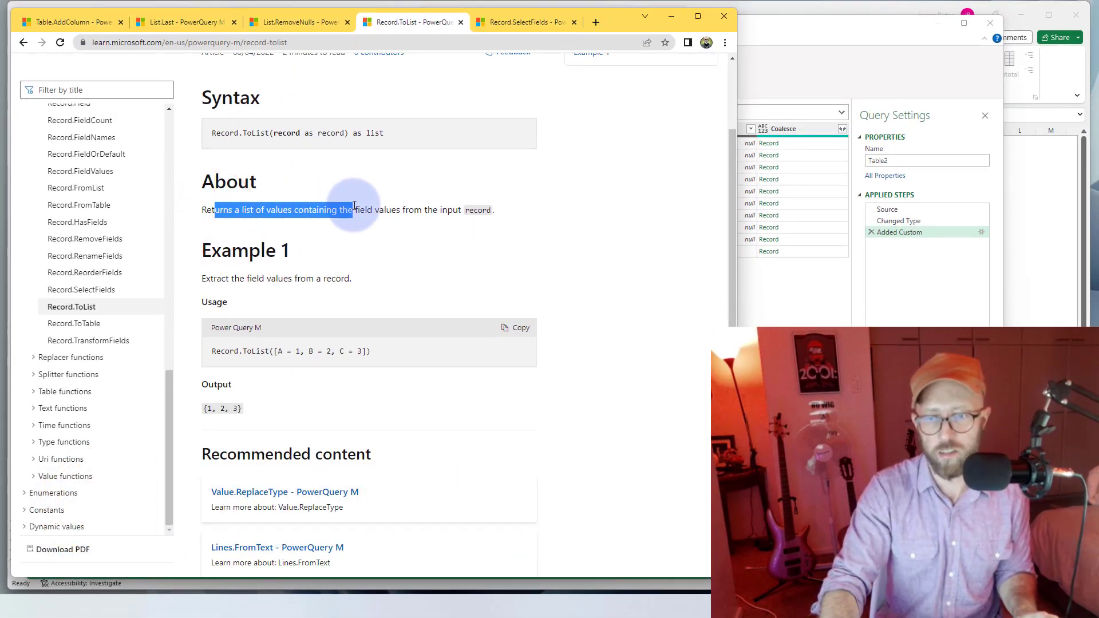
{"action": "left_click_drag", "start_coordinate": [466, 194], "coordinate": [559, 209]}
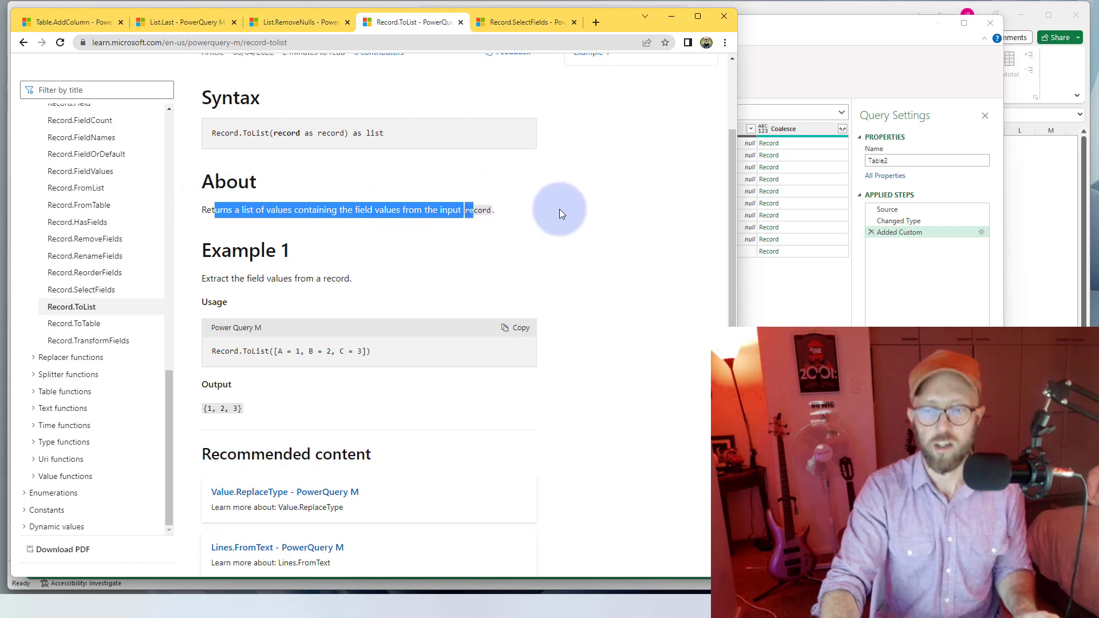
{"action": "left_click", "coordinate": [545, 216]}
{"action": "left_click", "coordinate": [801, 143]}
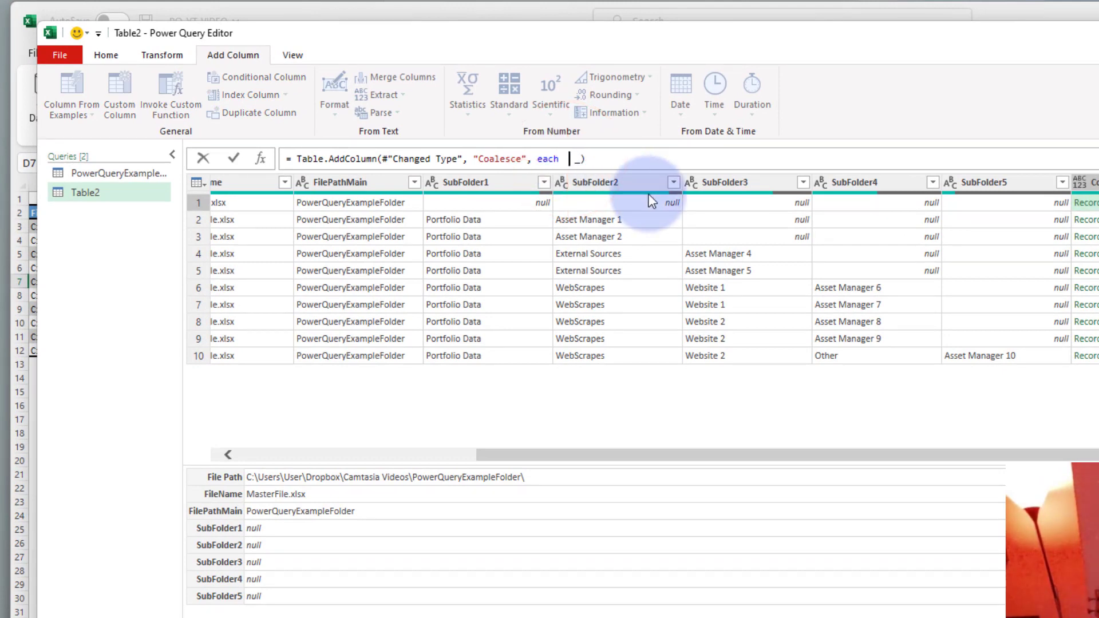
Change the Coalesce formula from each _ to each Record.ToList(_)
{"action": "type", "text": "Record"}
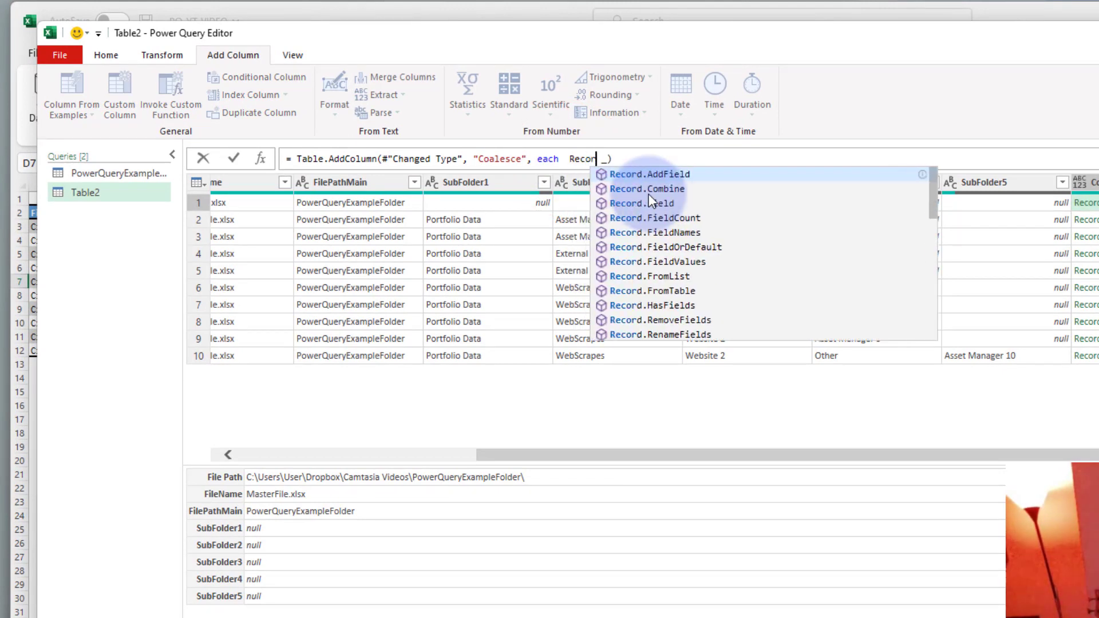
{"action": "type", "text": ".To"}
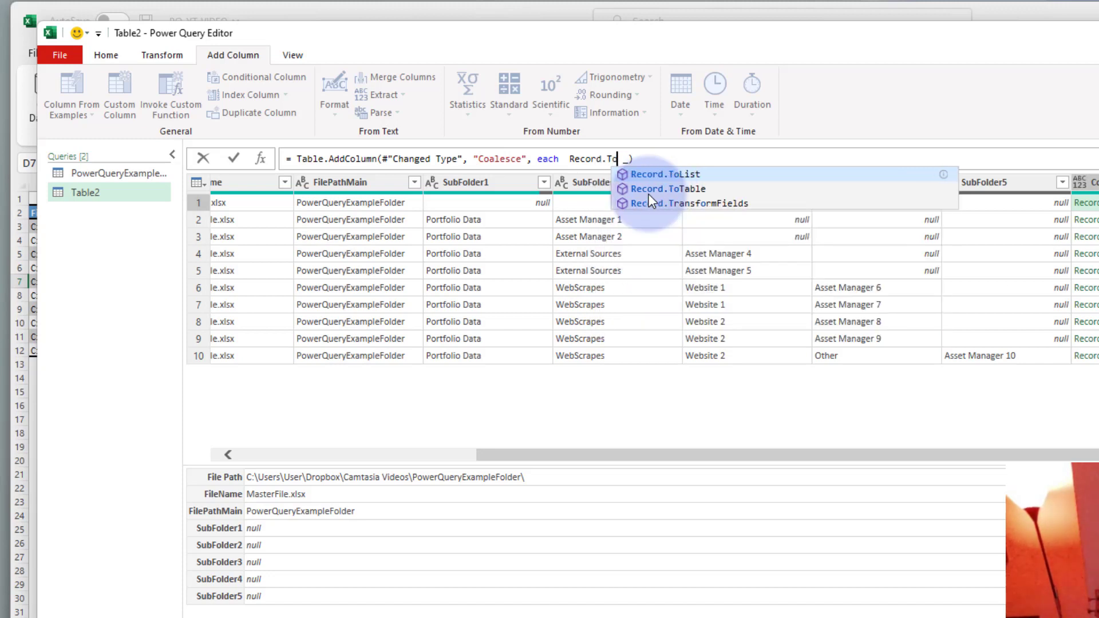
{"action": "type", "text": "List"}
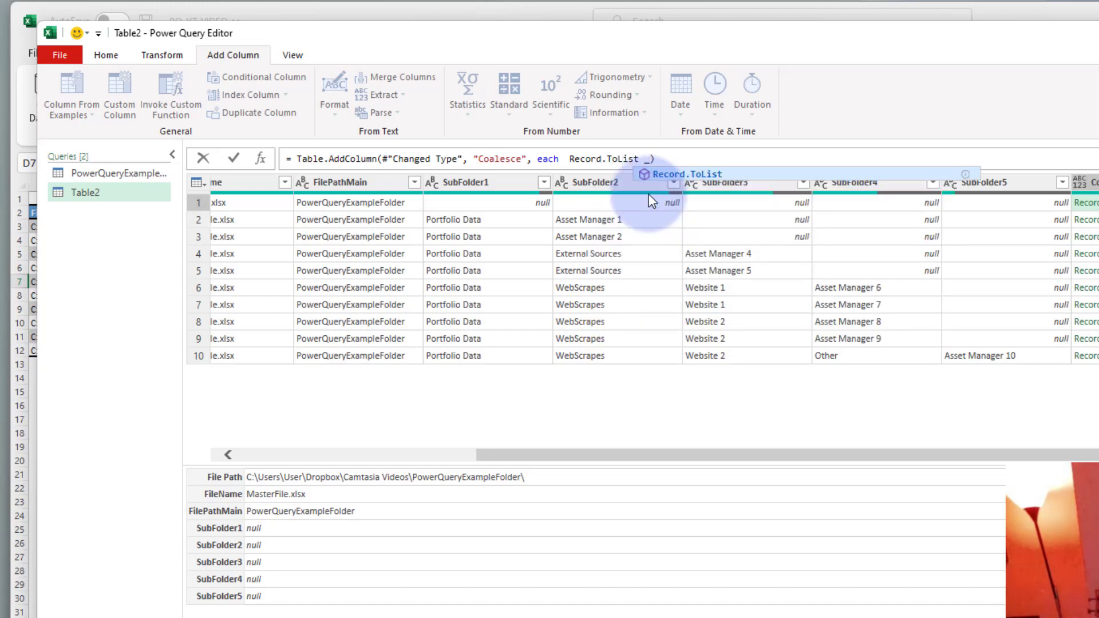
{"action": "type", "text": "("}
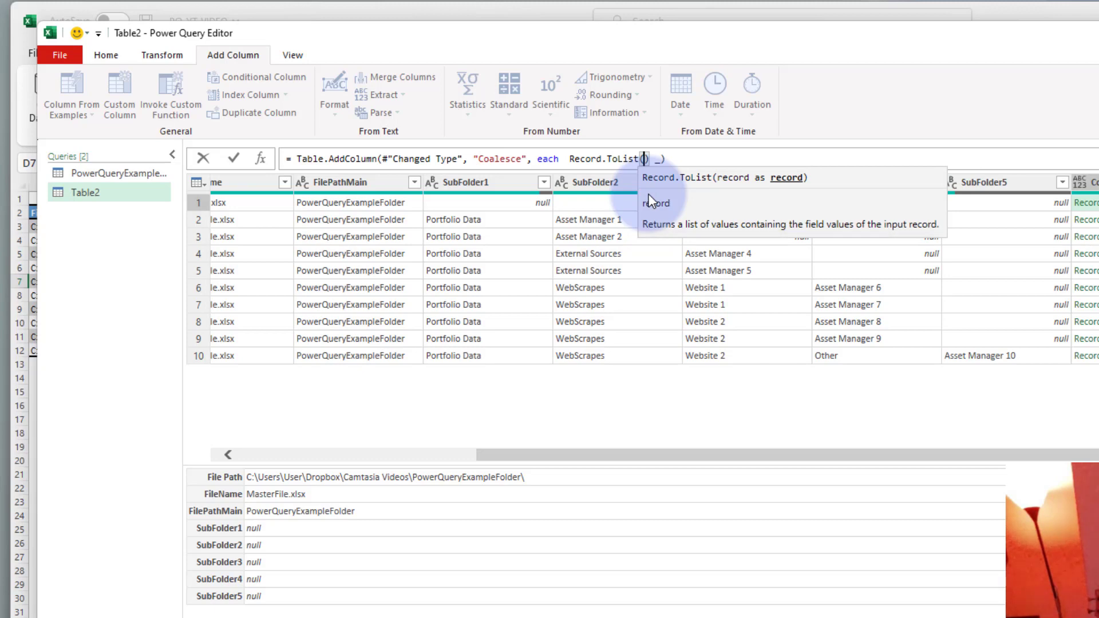
{"action": "key", "text": "Delete"}
{"action": "key", "text": "Delete"}
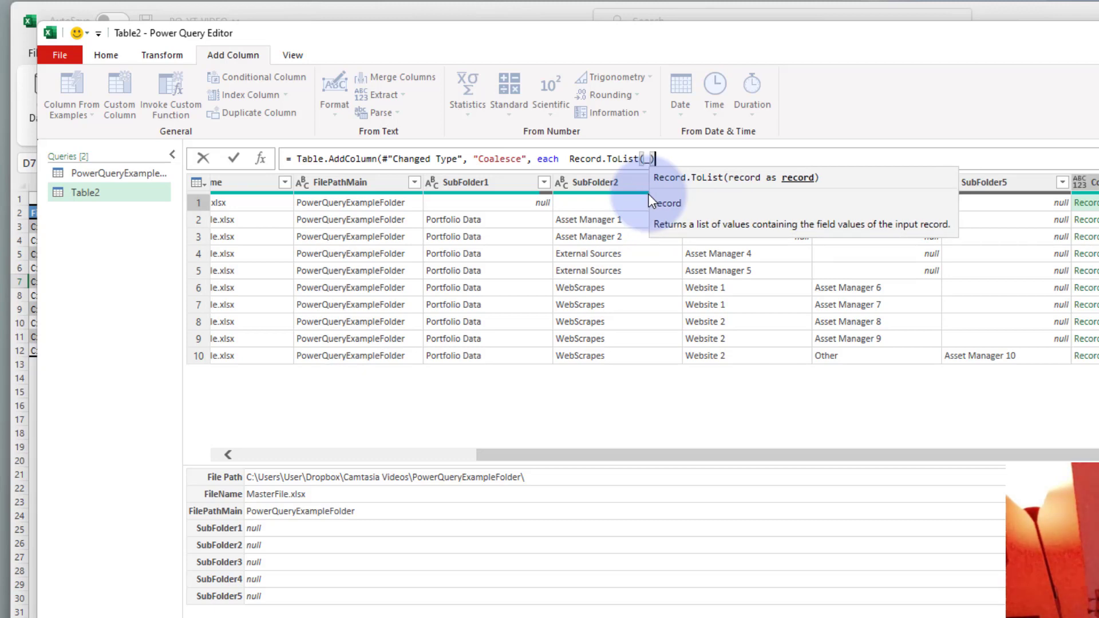
{"action": "key", "text": "Return"}
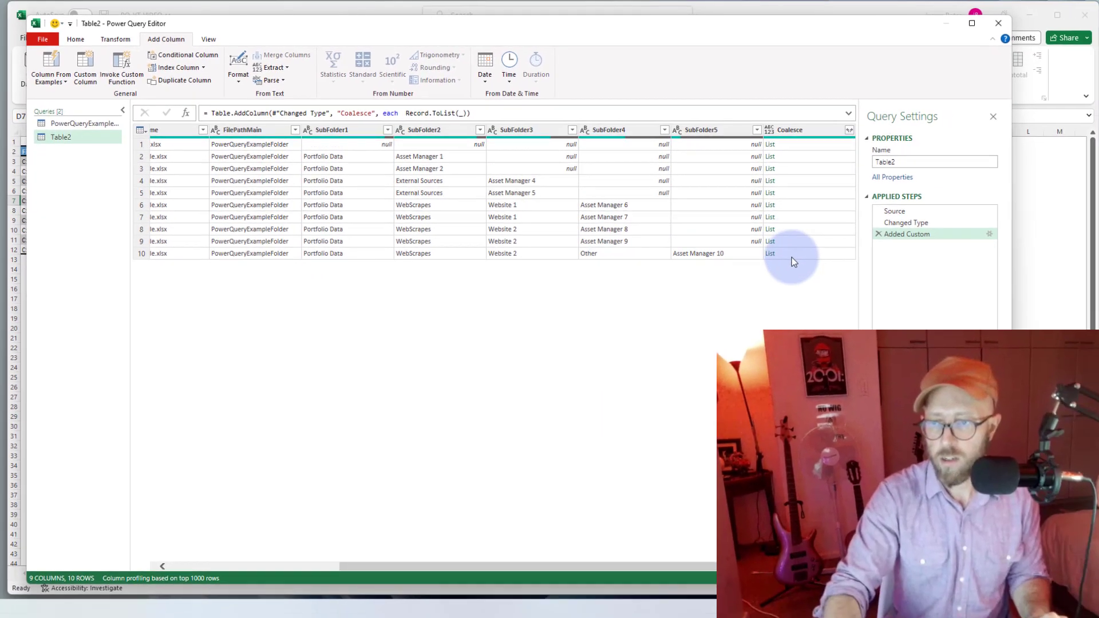
Preview the value lists produced for rows 1 and 3 through 10
{"action": "left_click", "coordinate": [809, 144]}
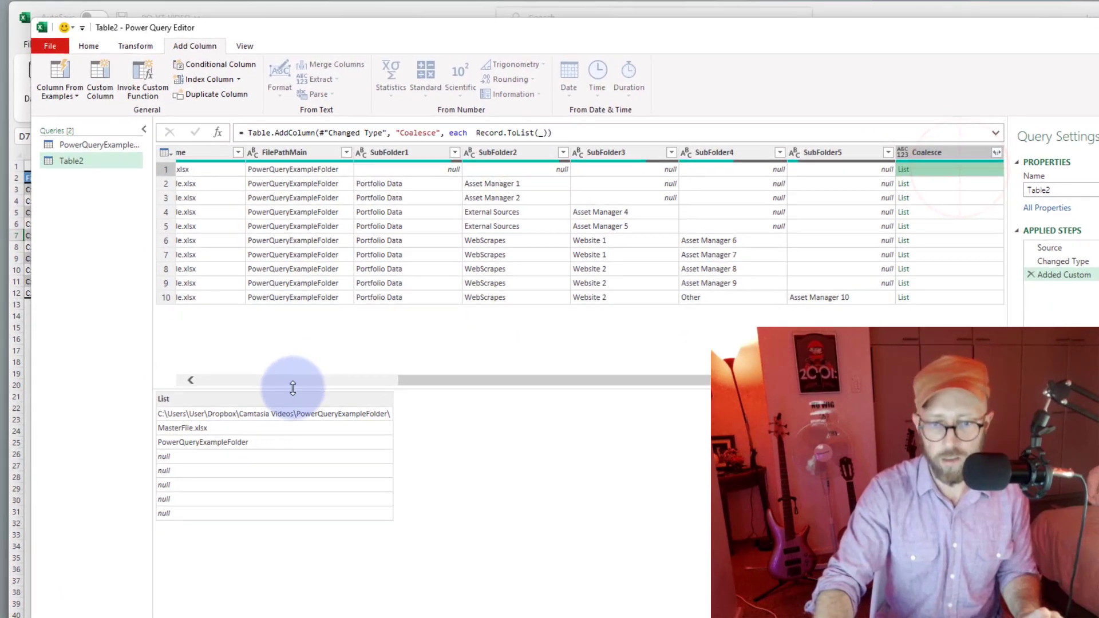
{"action": "left_click", "coordinate": [954, 198]}
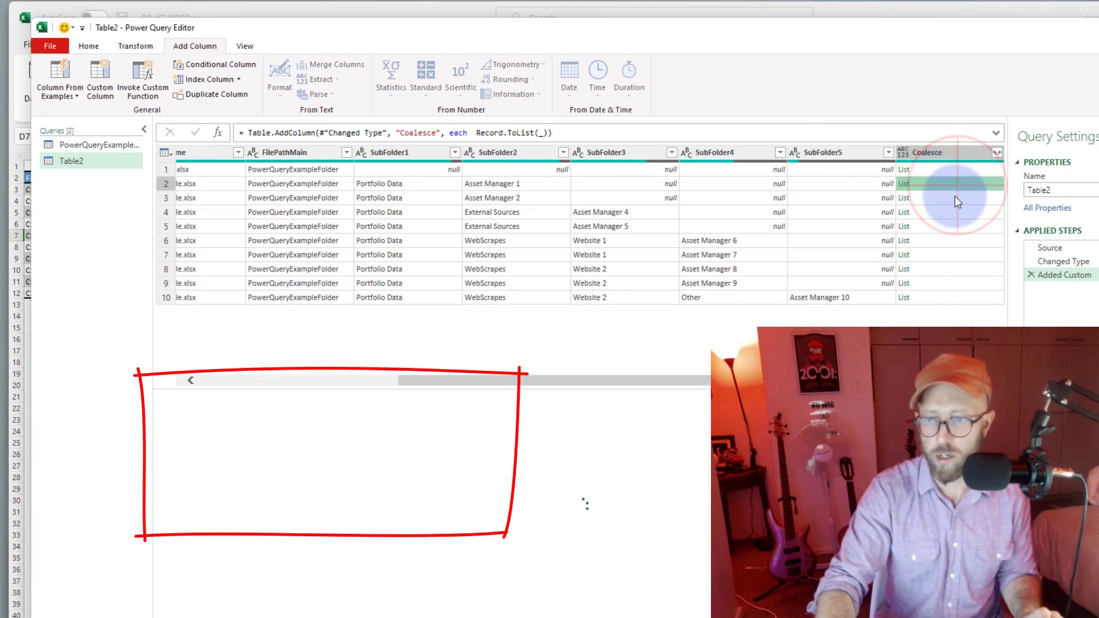
{"action": "left_click", "coordinate": [950, 224]}
{"action": "left_click", "coordinate": [946, 241]}
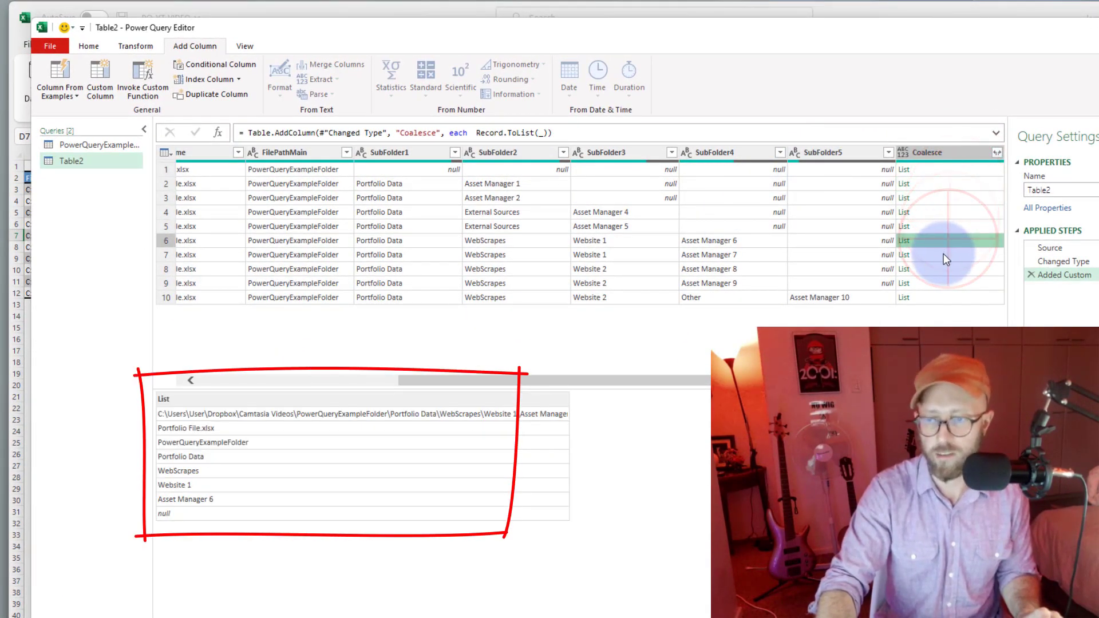
{"action": "left_click", "coordinate": [944, 255]}
{"action": "left_click", "coordinate": [936, 269]}
{"action": "left_click", "coordinate": [936, 284]}
{"action": "left_click", "coordinate": [936, 296]}
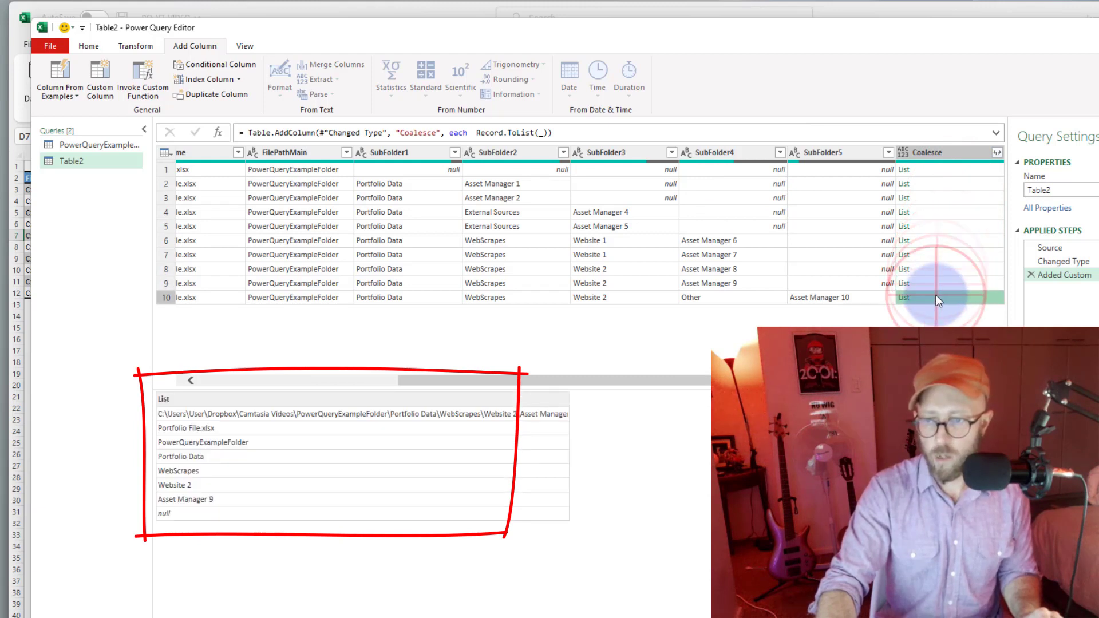
{"action": "left_click", "coordinate": [948, 169]}
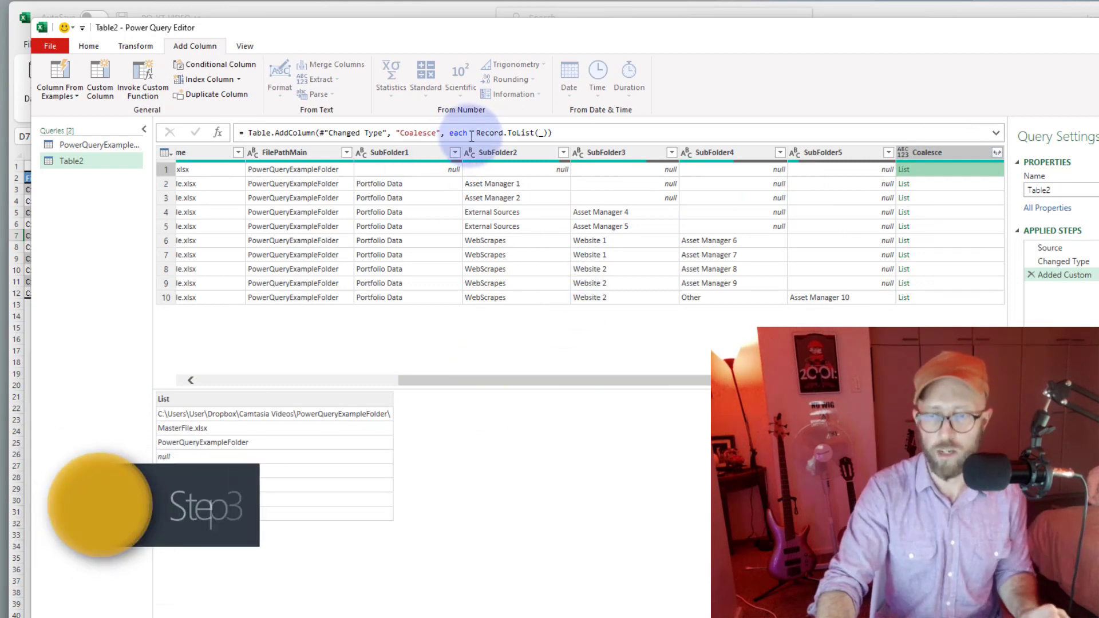
{"action": "key", "text": "alt+Tab"}
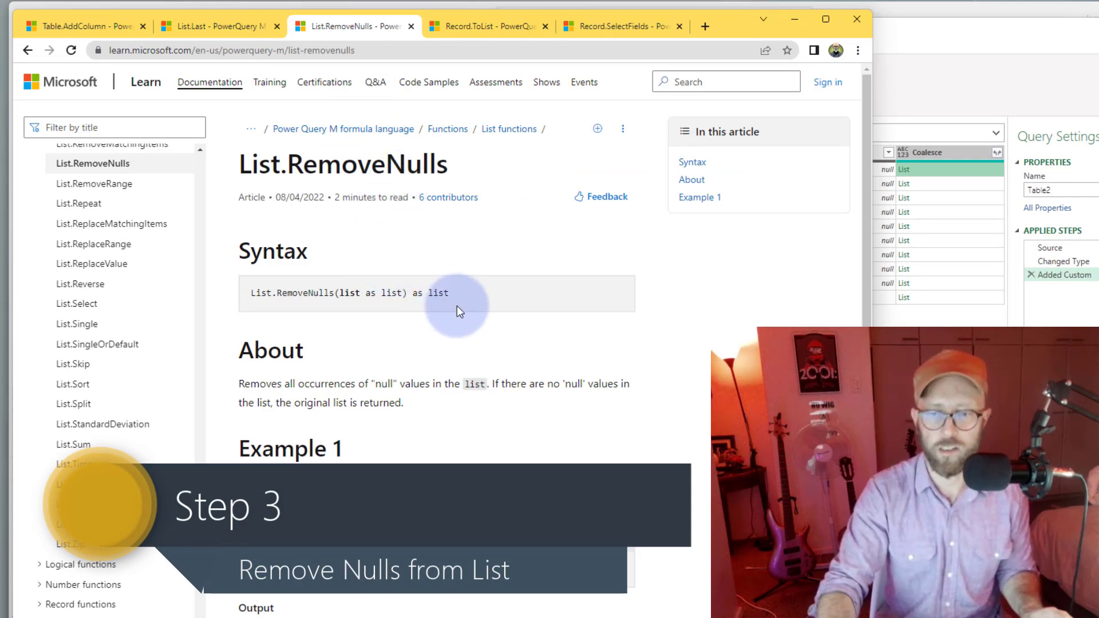
{"action": "left_click_drag", "start_coordinate": [465, 295], "coordinate": [250, 292]}
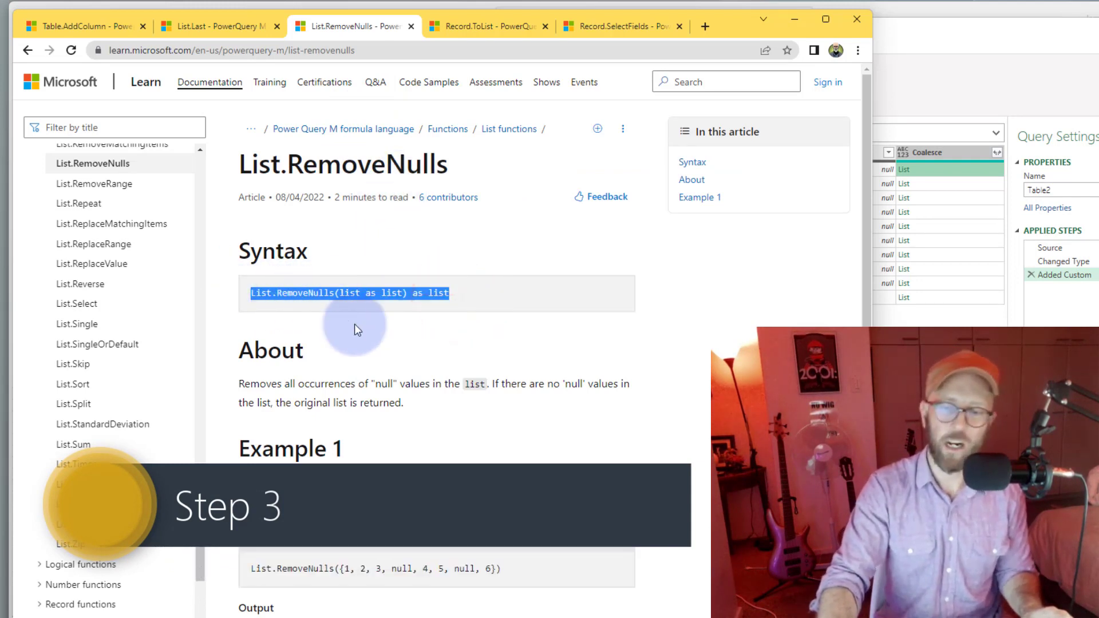
{"action": "left_click", "coordinate": [795, 22]}
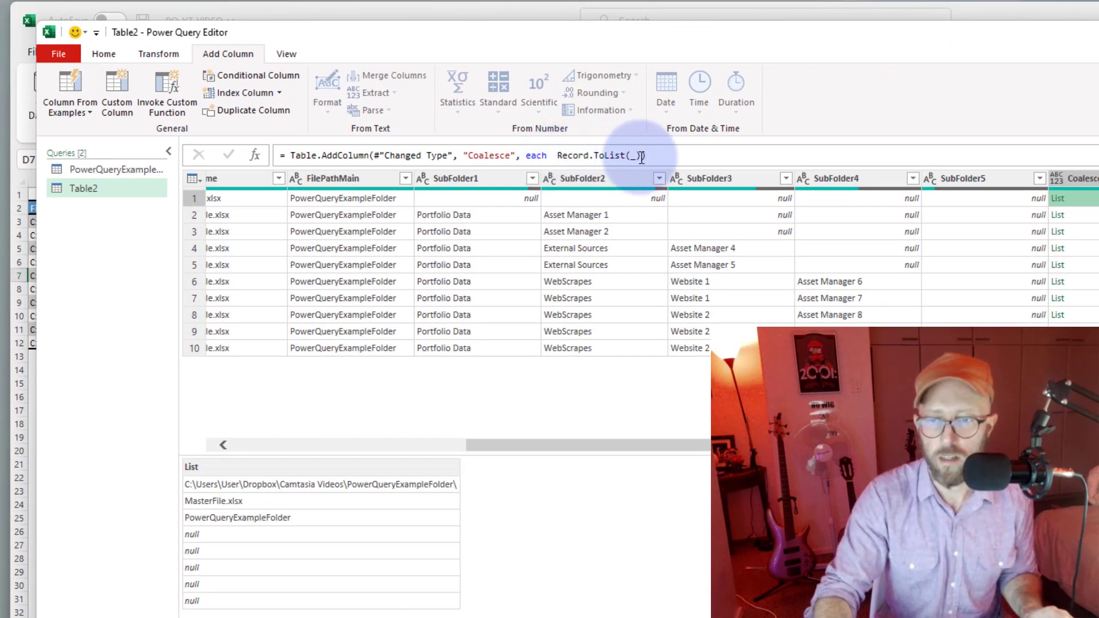
Wrap Record.ToList(_) in List.RemoveNulls( ) in the Coalesce formula
{"action": "left_click", "coordinate": [558, 155]}
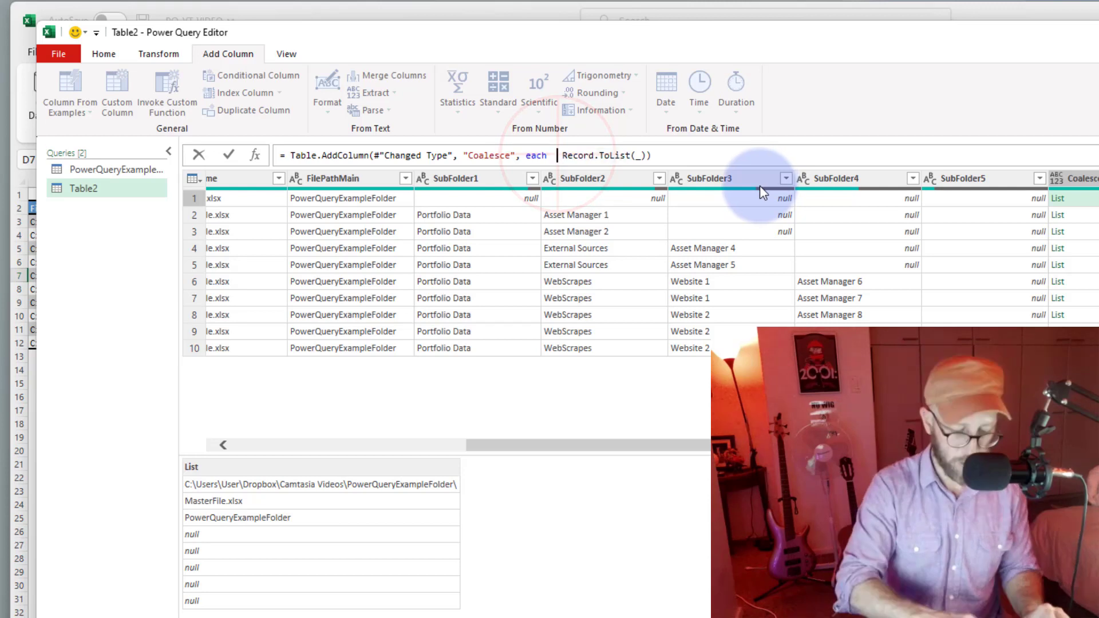
{"action": "type", "text": "List.Re"}
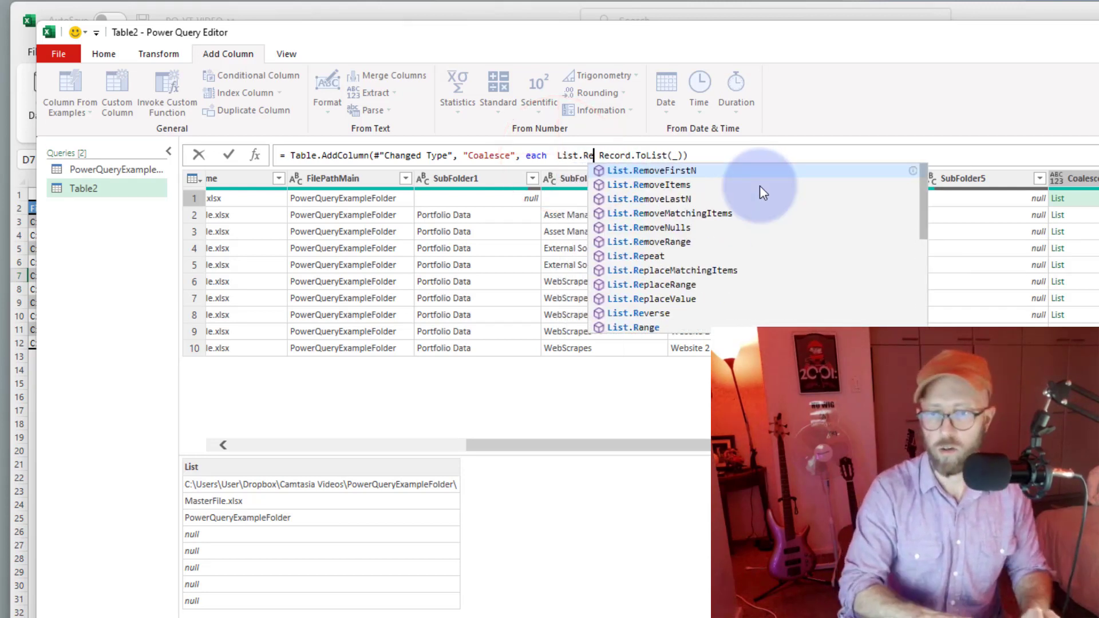
{"action": "type", "text": "mo"}
{"action": "key", "text": "Down"}
{"action": "key", "text": "Down"}
{"action": "key", "text": "Down"}
{"action": "key", "text": "Down"}
{"action": "key", "text": "Escape"}
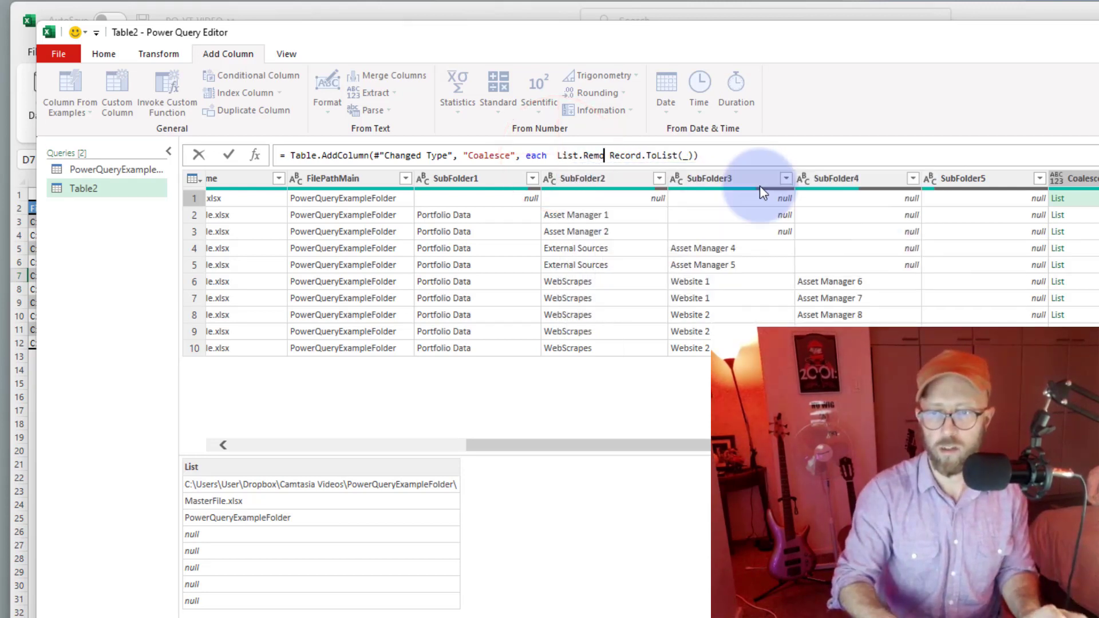
{"action": "type", "text": "veNulls("}
{"action": "key", "text": "End"}
{"action": "type", "text": ")"}
{"action": "key", "text": "Return"}
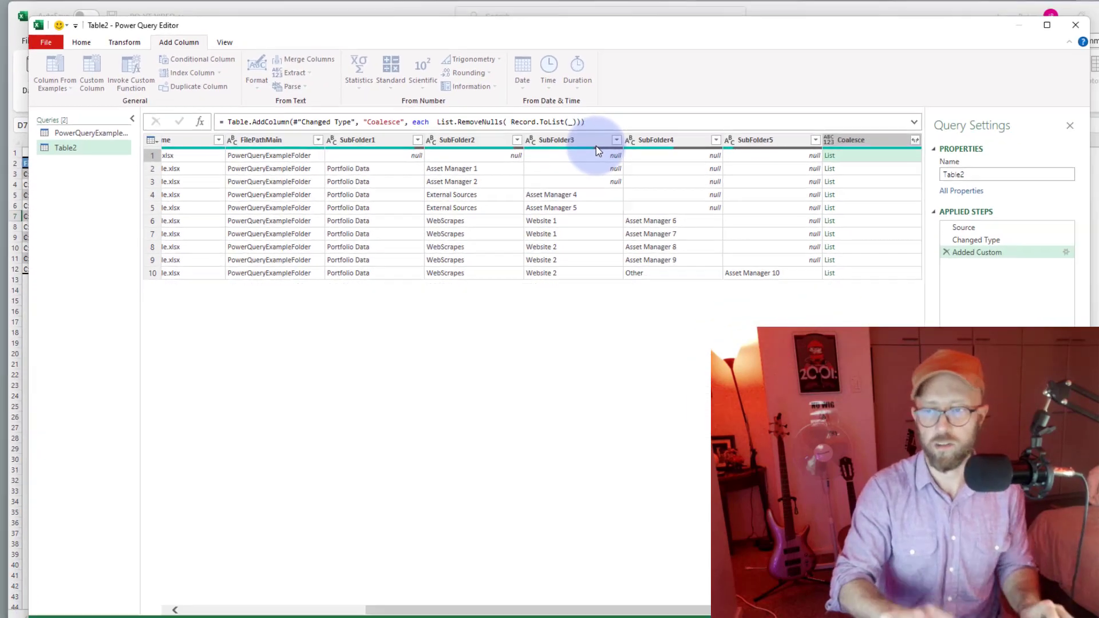
Preview the null-free lists for rows 1, 2, 3 and 8
{"action": "left_click", "coordinate": [841, 146]}
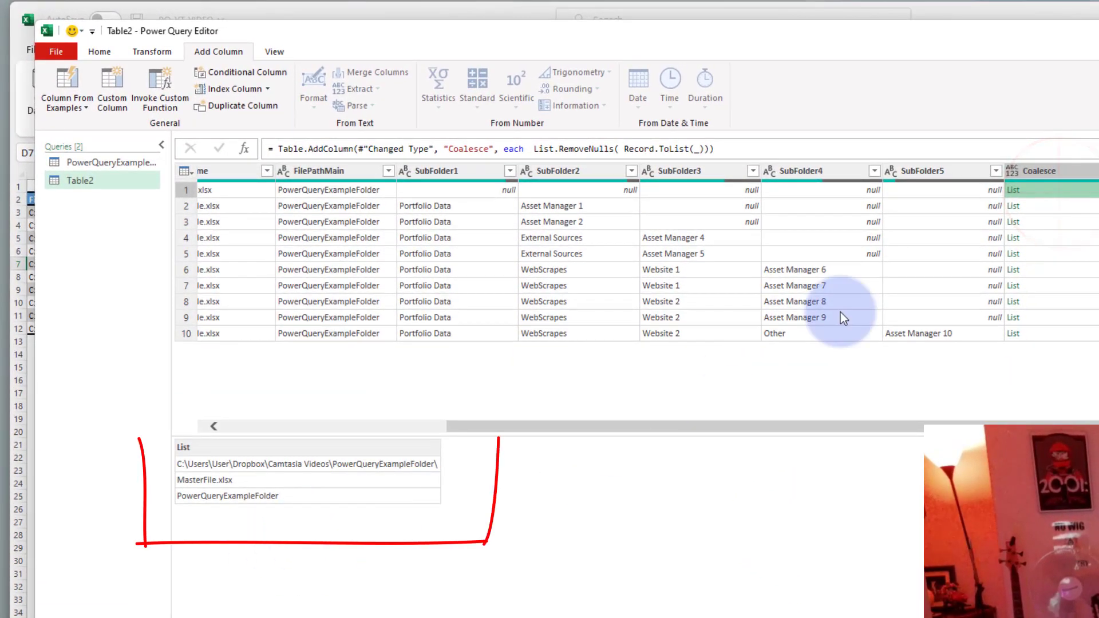
{"action": "left_click", "coordinate": [1043, 221]}
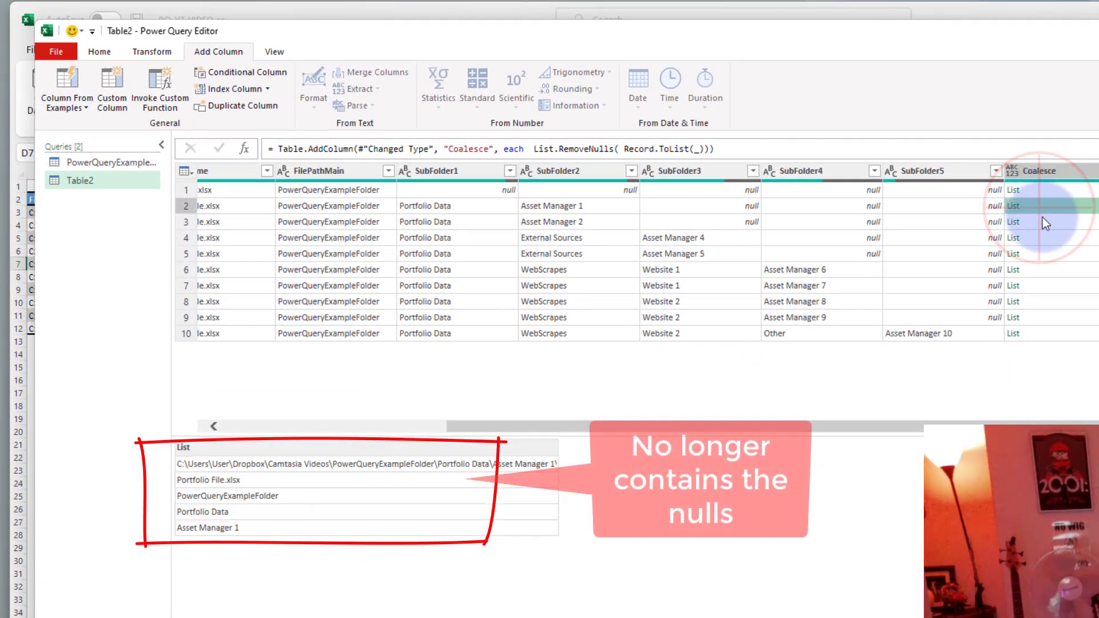
{"action": "left_click", "coordinate": [1046, 206]}
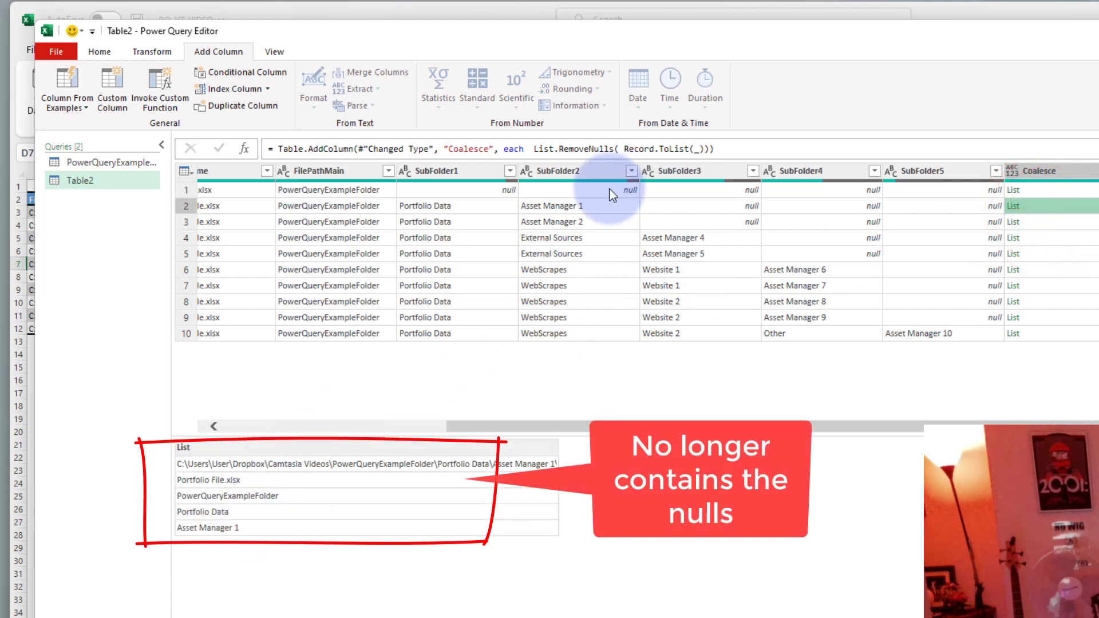
{"action": "left_click", "coordinate": [1036, 190]}
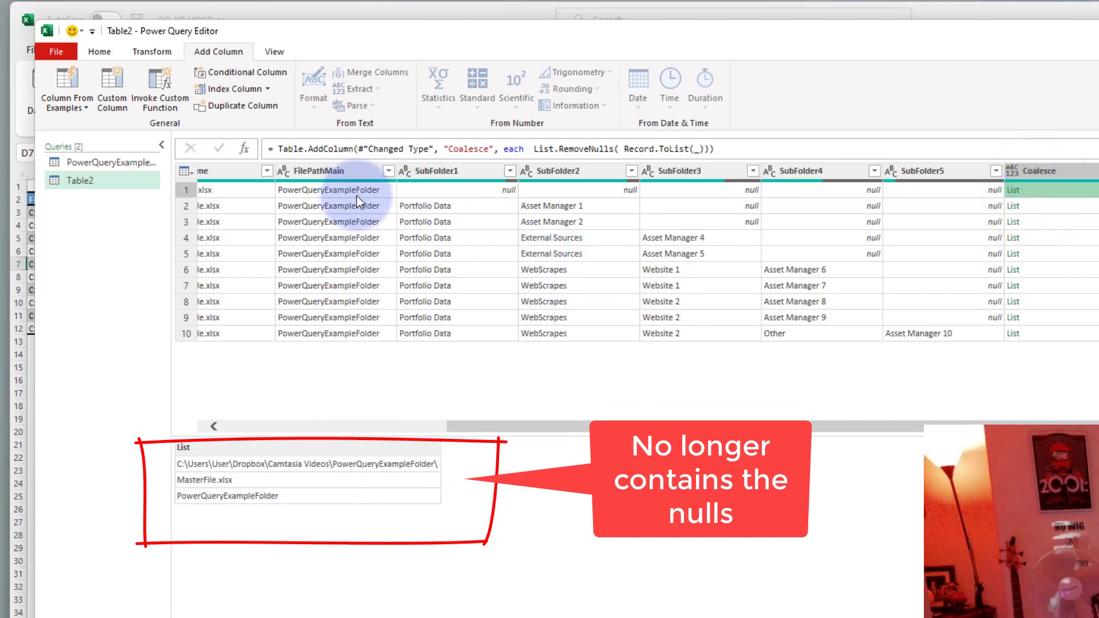
{"action": "left_click", "coordinate": [1053, 295]}
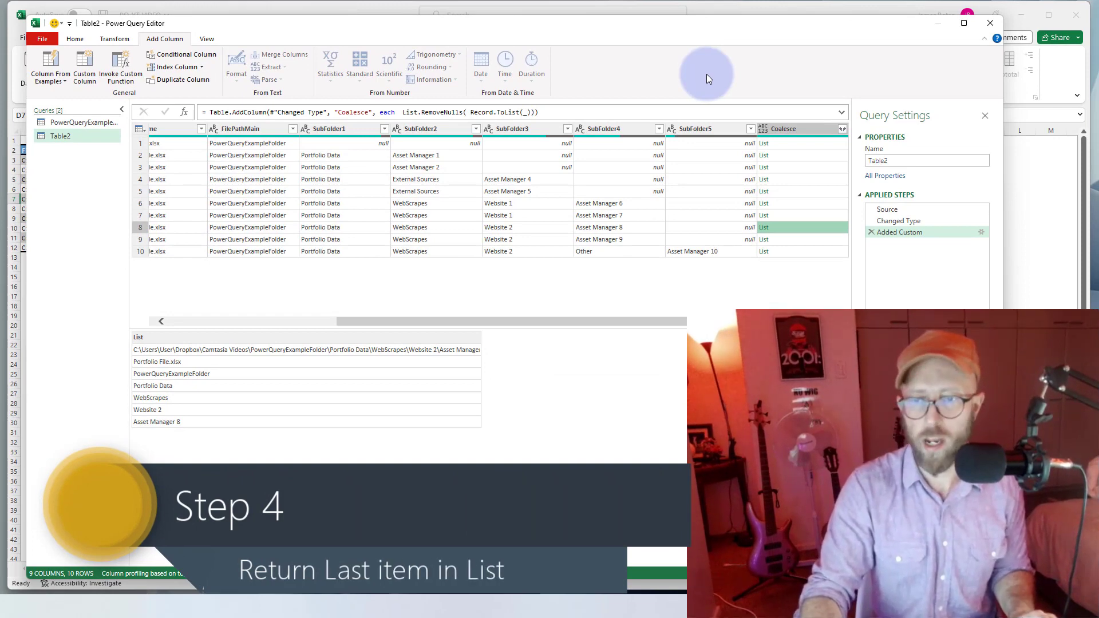
{"action": "key", "text": "alt+Tab"}
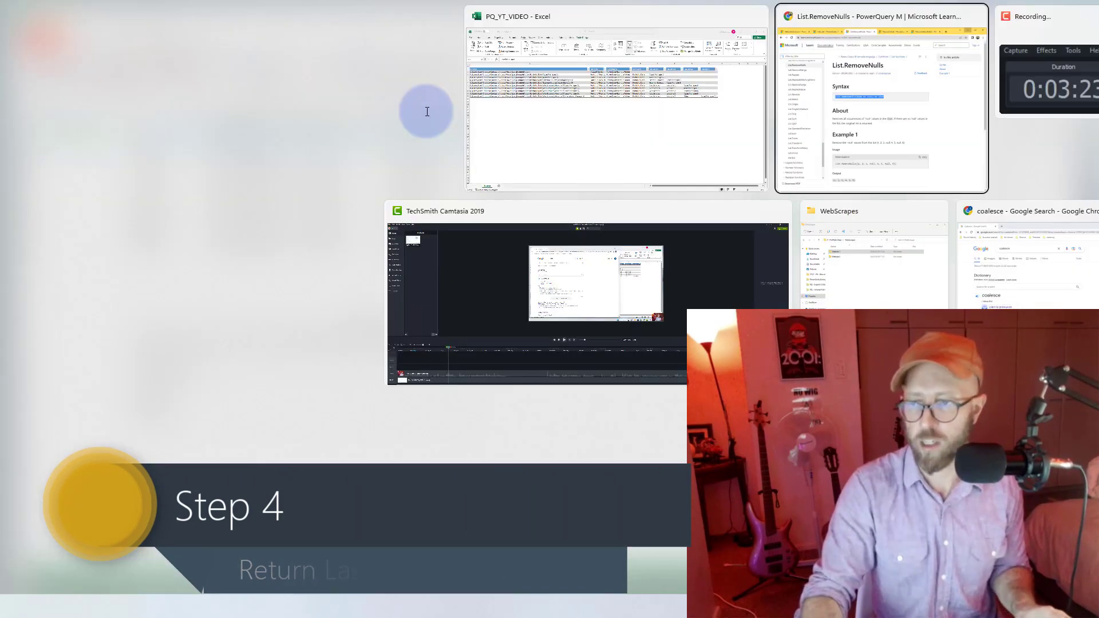
{"action": "left_click", "coordinate": [183, 22]}
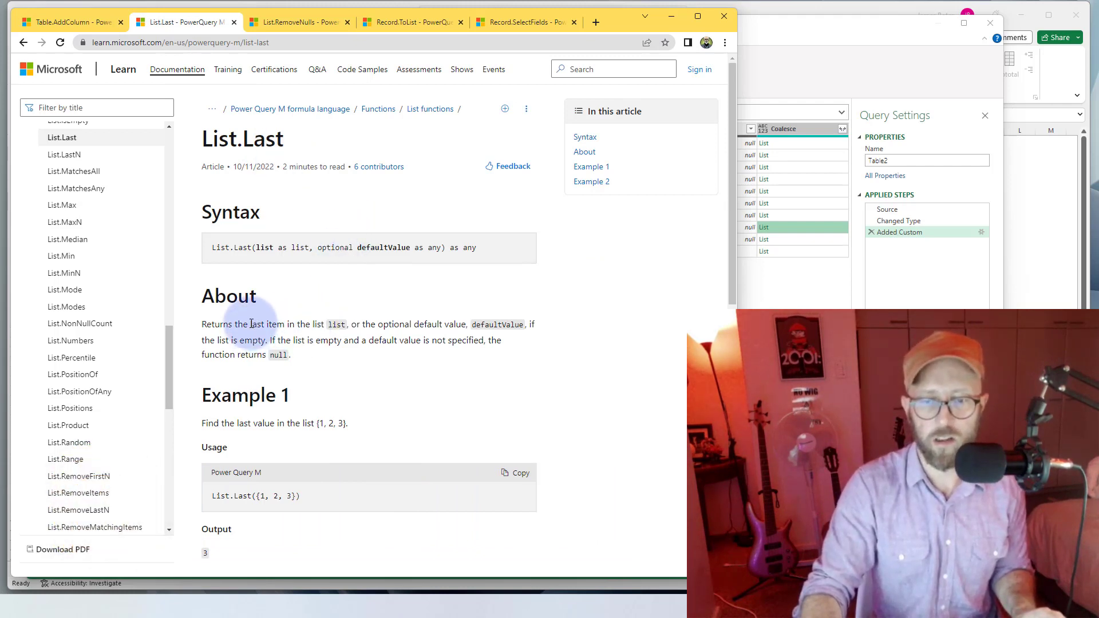
{"action": "left_click_drag", "start_coordinate": [250, 323], "coordinate": [347, 320]}
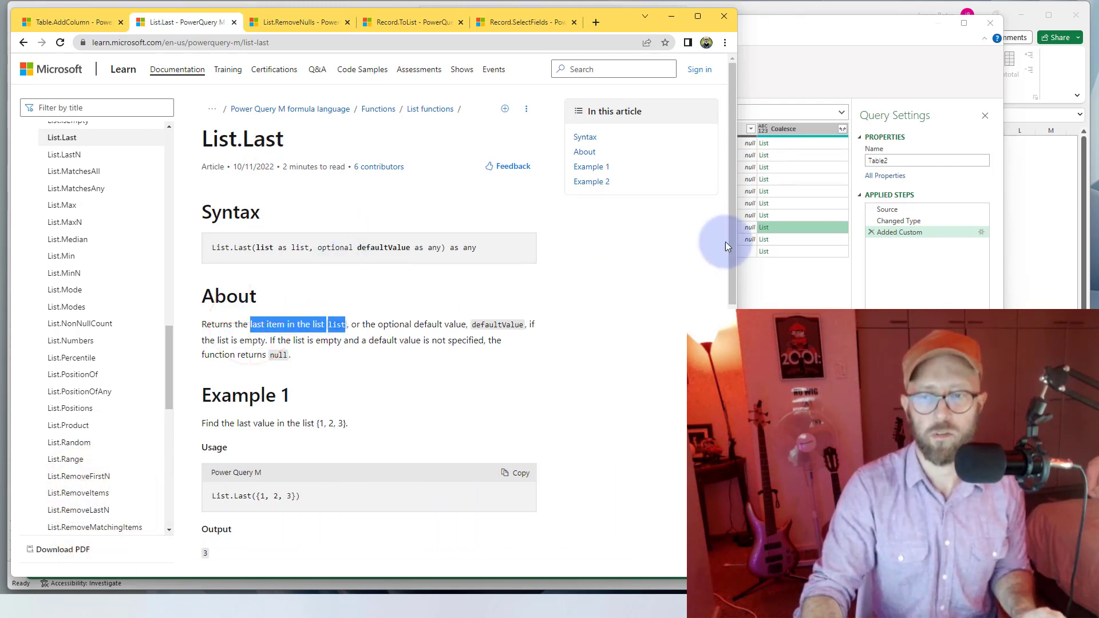
{"action": "left_click", "coordinate": [674, 17]}
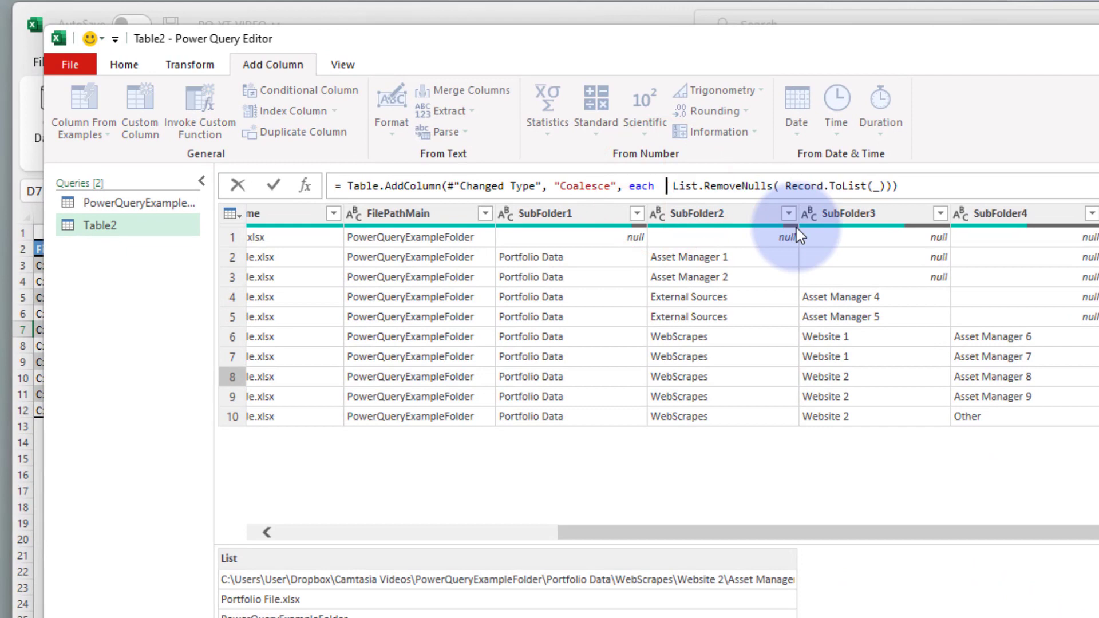
Wrap the Coalesce formula in List.Last( ) to return the last non-null value
{"action": "type", "text": "List.Las"}
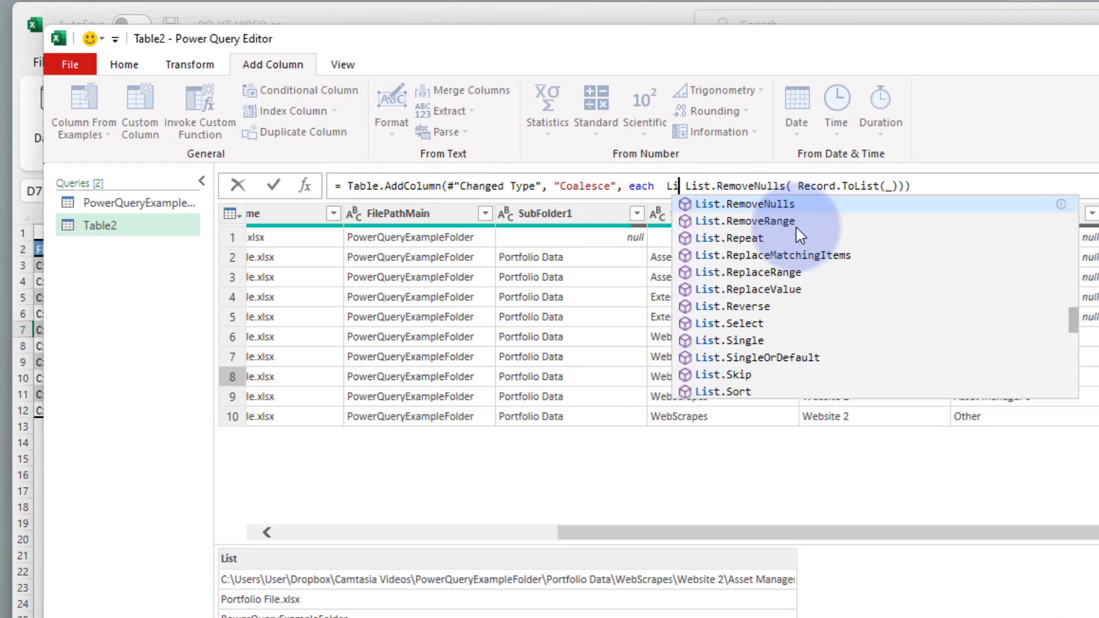
{"action": "type", "text": "t"}
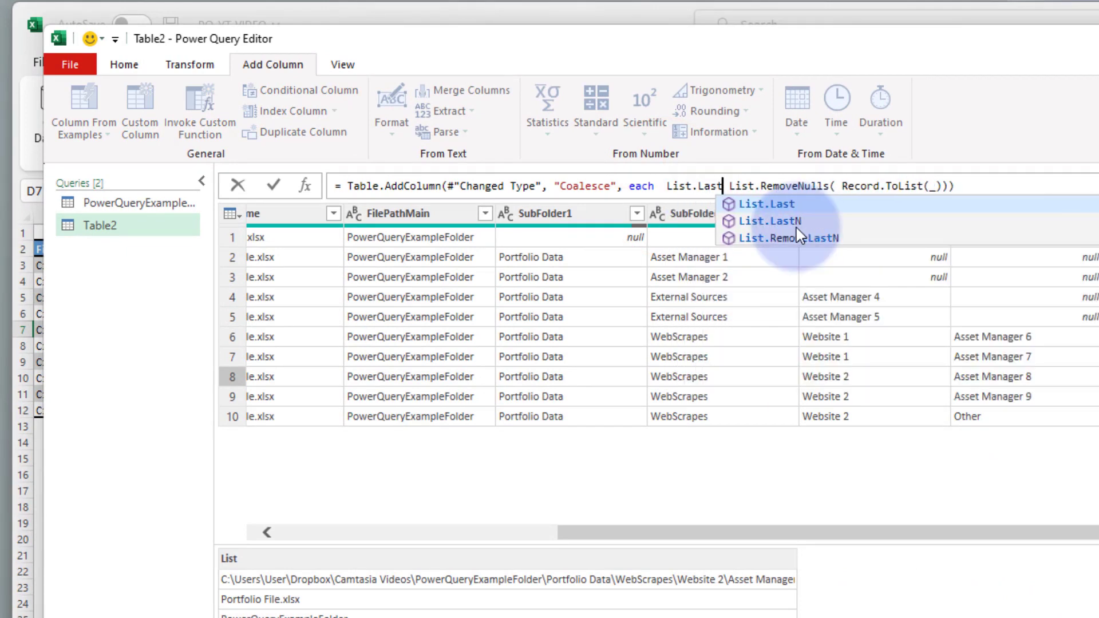
{"action": "type", "text": "("}
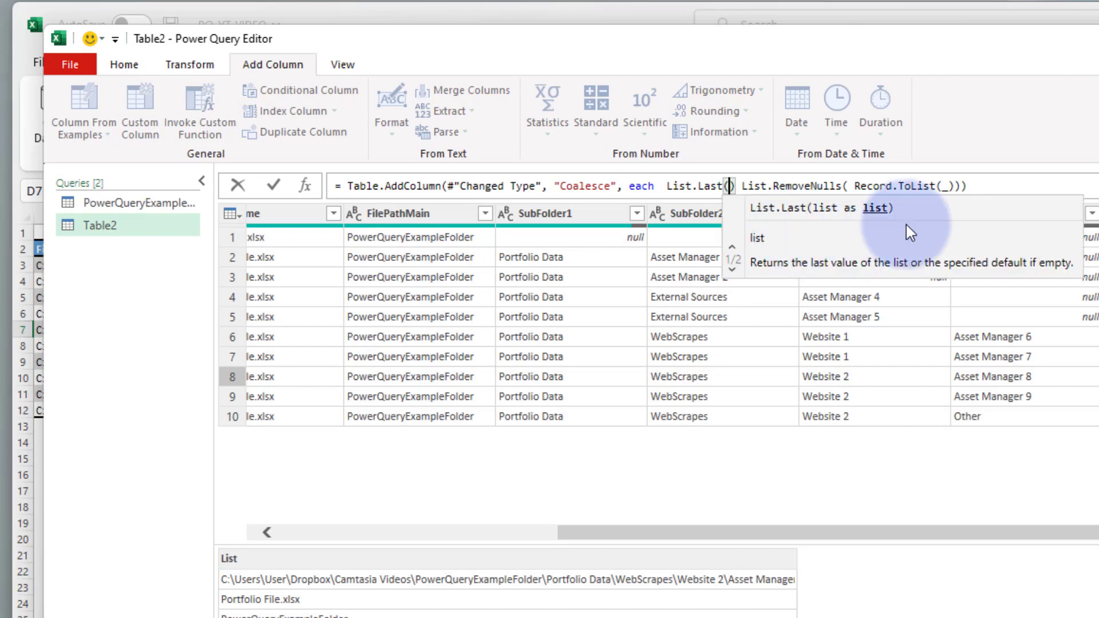
{"action": "left_click", "coordinate": [992, 185]}
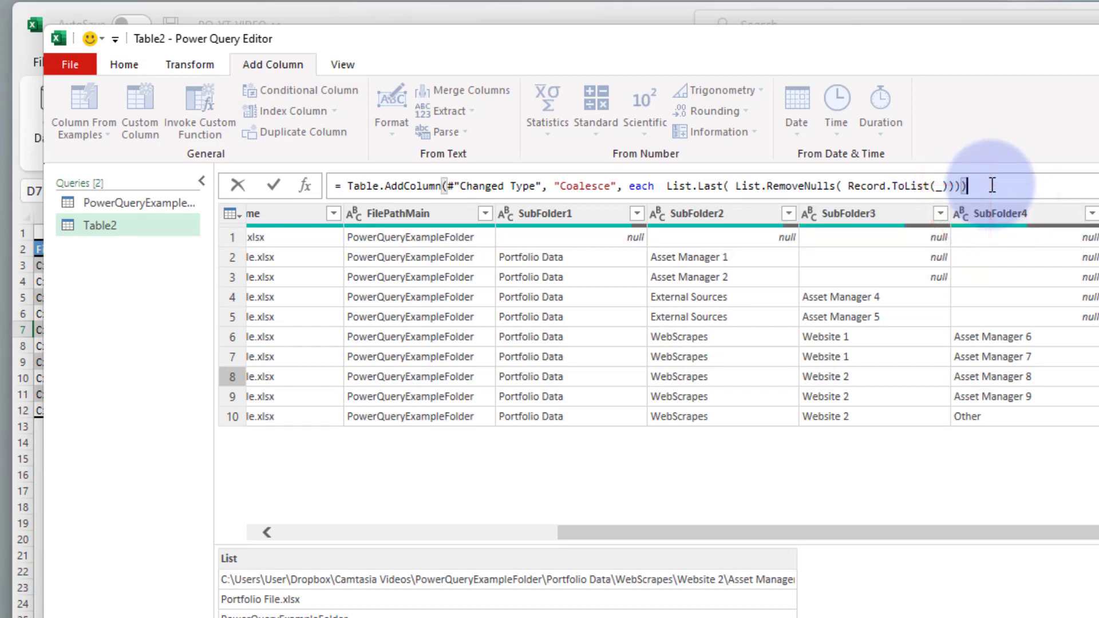
{"action": "key", "text": "Return"}
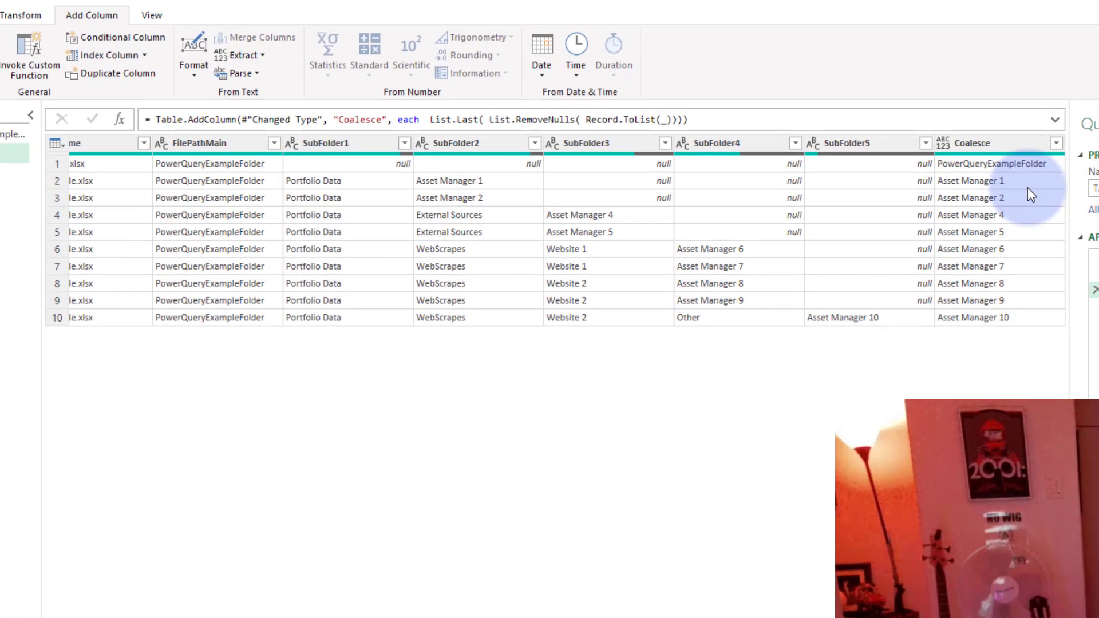
Verify row 2's Coalesce result, Asset Manager 1, against its FilePathMain, FileName and SubFolder2 values
{"action": "left_click", "coordinate": [1028, 188]}
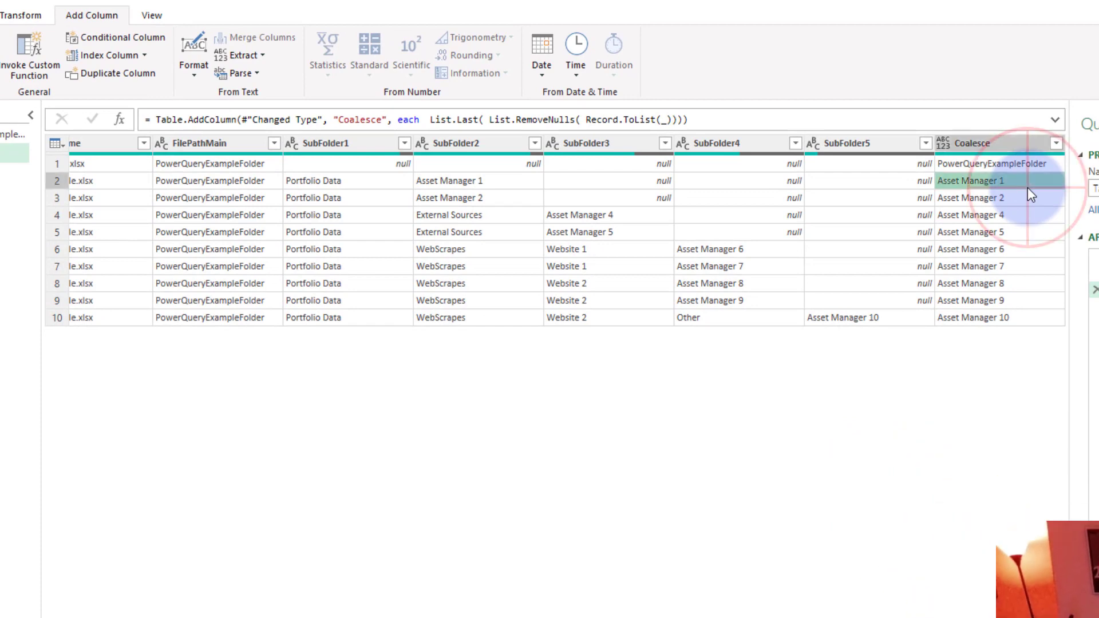
{"action": "left_click", "coordinate": [231, 183]}
{"action": "scroll", "coordinate": [98, 172], "scroll_direction": "left", "scroll_amount": 3}
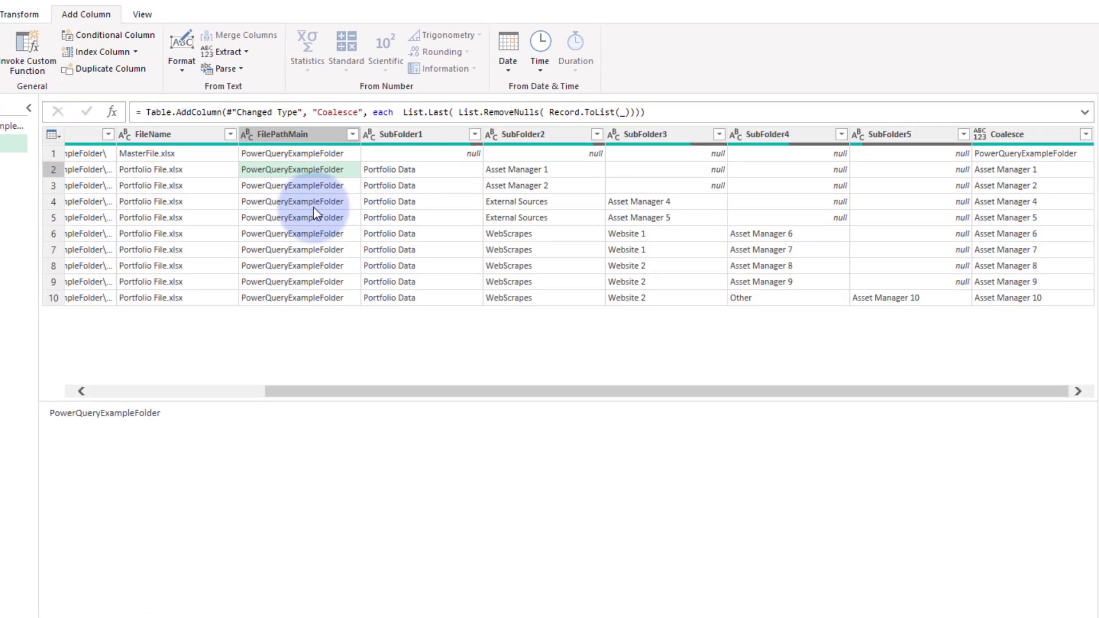
{"action": "left_click", "coordinate": [151, 169]}
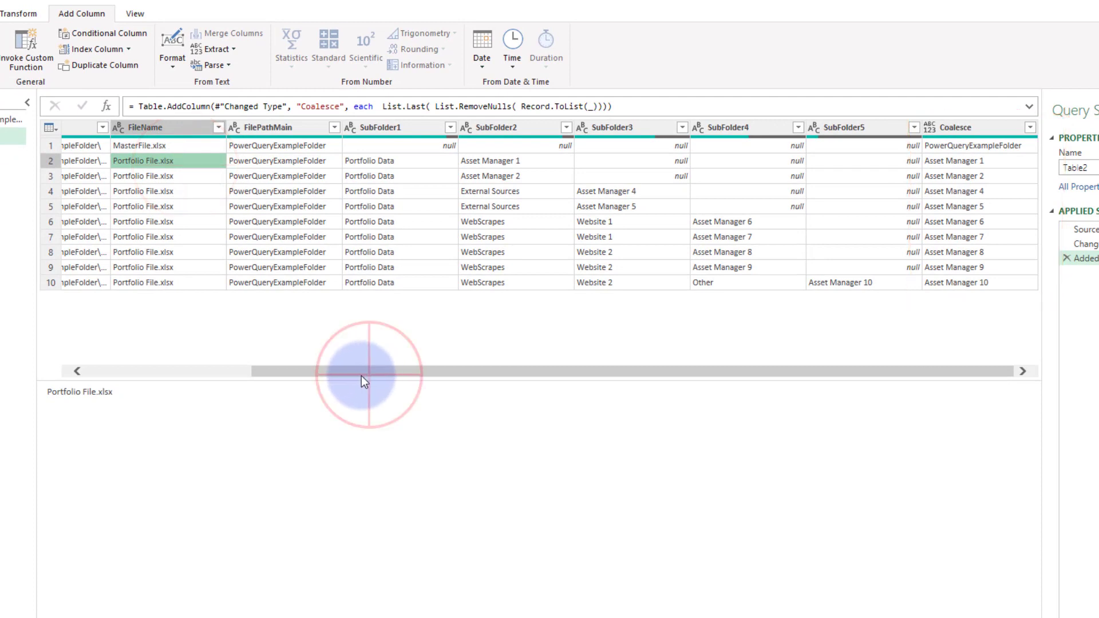
{"action": "left_click_drag", "start_coordinate": [362, 377], "coordinate": [170, 152]}
{"action": "left_click_drag", "start_coordinate": [365, 371], "coordinate": [993, 356]}
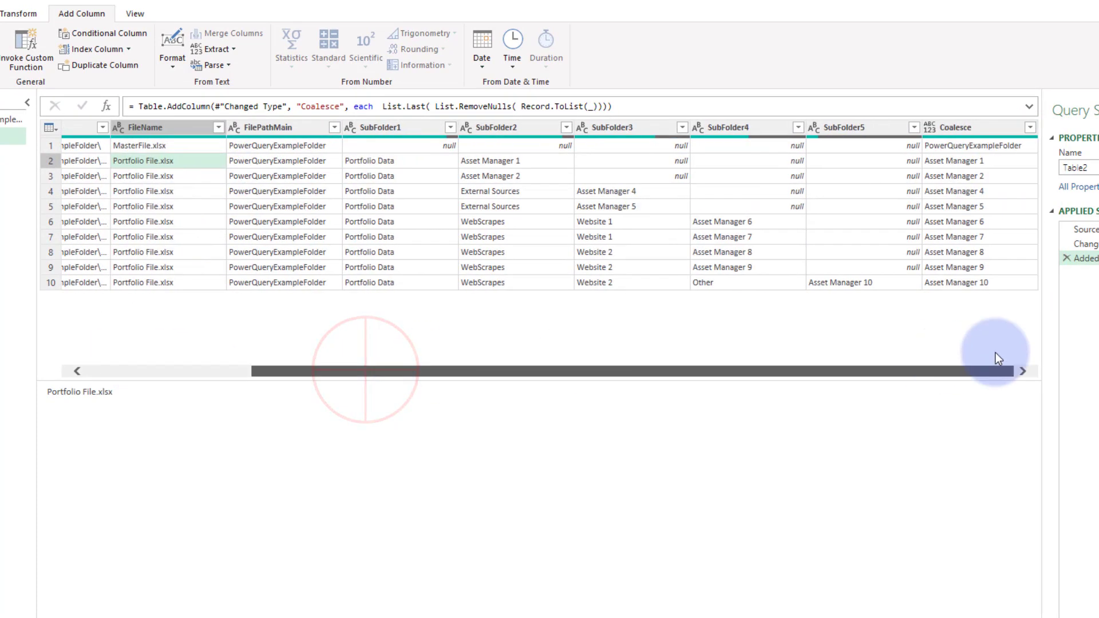
{"action": "left_click", "coordinate": [973, 164]}
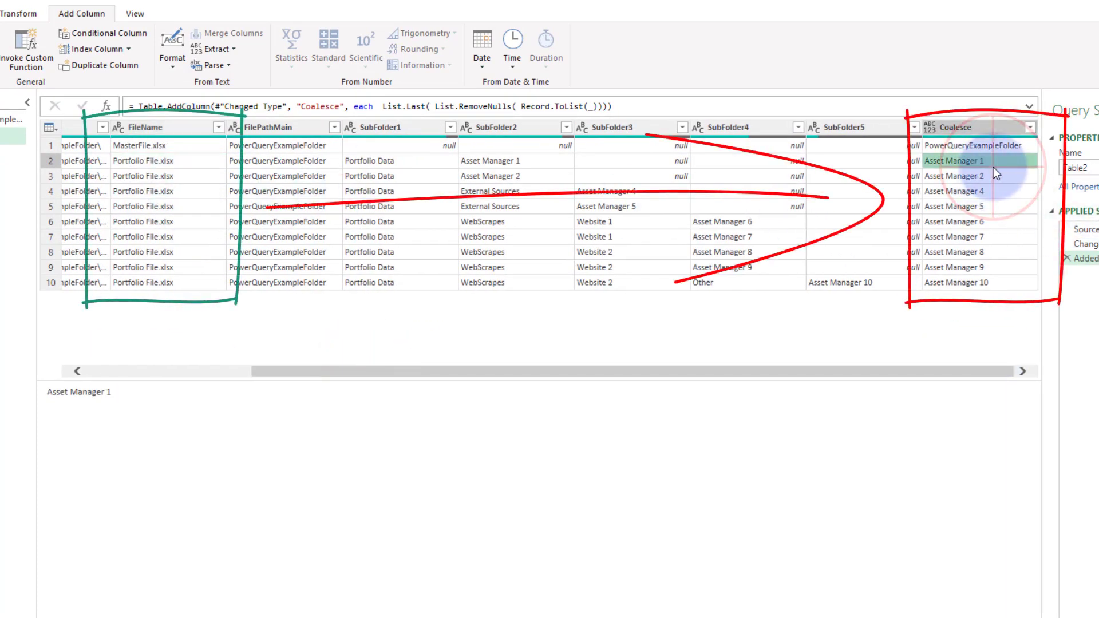
{"action": "left_click", "coordinate": [527, 163]}
{"action": "left_click", "coordinate": [523, 177]}
{"action": "left_click", "coordinate": [548, 163]}
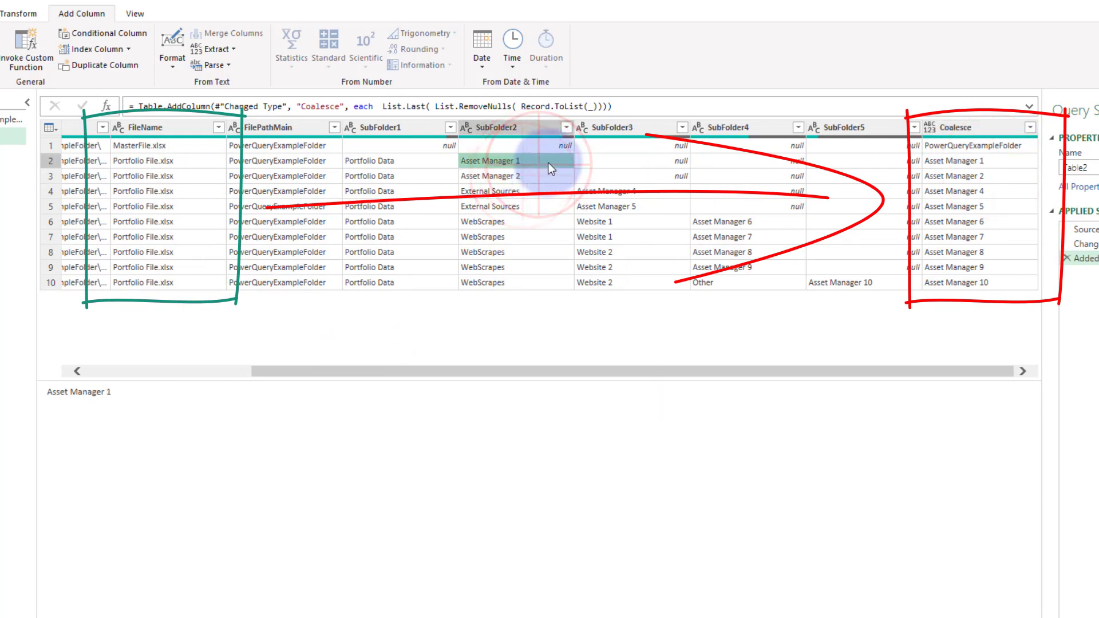
Check the Coalesce results for rows 1, 2, 3, 4, 7 and 8
{"action": "left_click", "coordinate": [994, 174]}
{"action": "left_click", "coordinate": [977, 240]}
{"action": "left_click", "coordinate": [981, 194]}
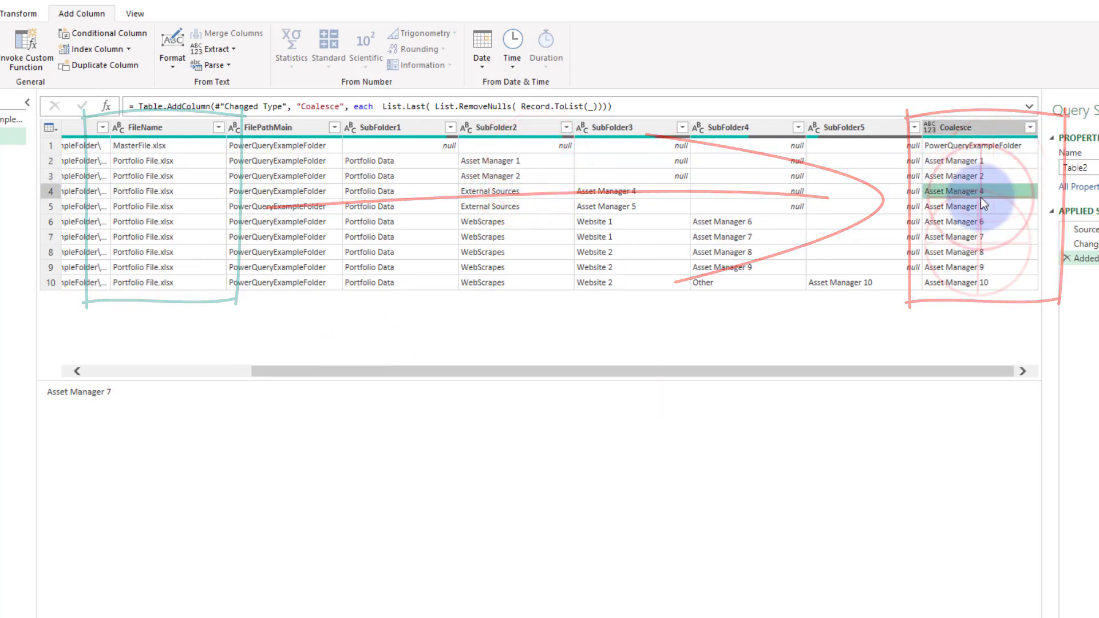
{"action": "left_click", "coordinate": [973, 166]}
{"action": "left_click", "coordinate": [970, 176]}
{"action": "left_click", "coordinate": [957, 252]}
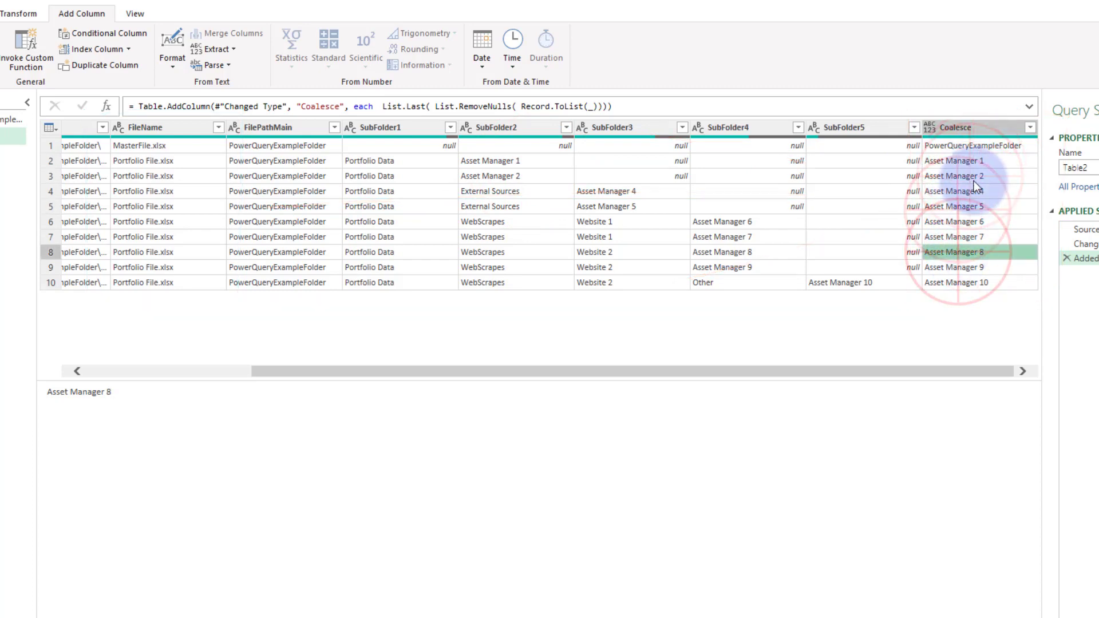
{"action": "left_click", "coordinate": [981, 147]}
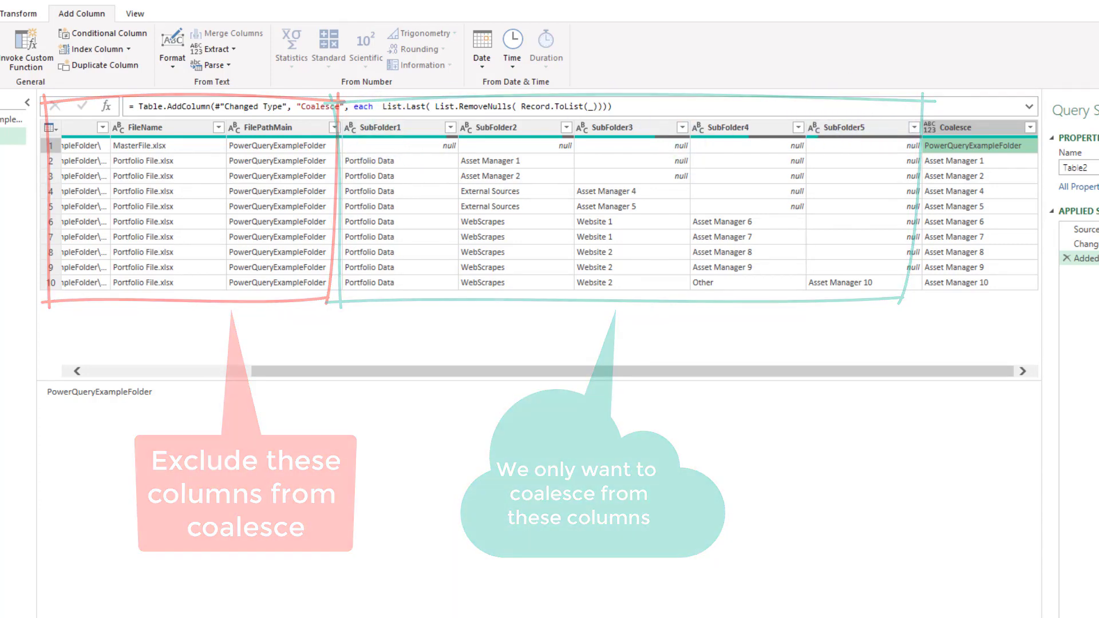
Limit the formula to Record.SelectFields(_, {"SubFolder1", "SubFolder2"}) and check row 2's result
{"action": "key", "text": "super+Tab"}
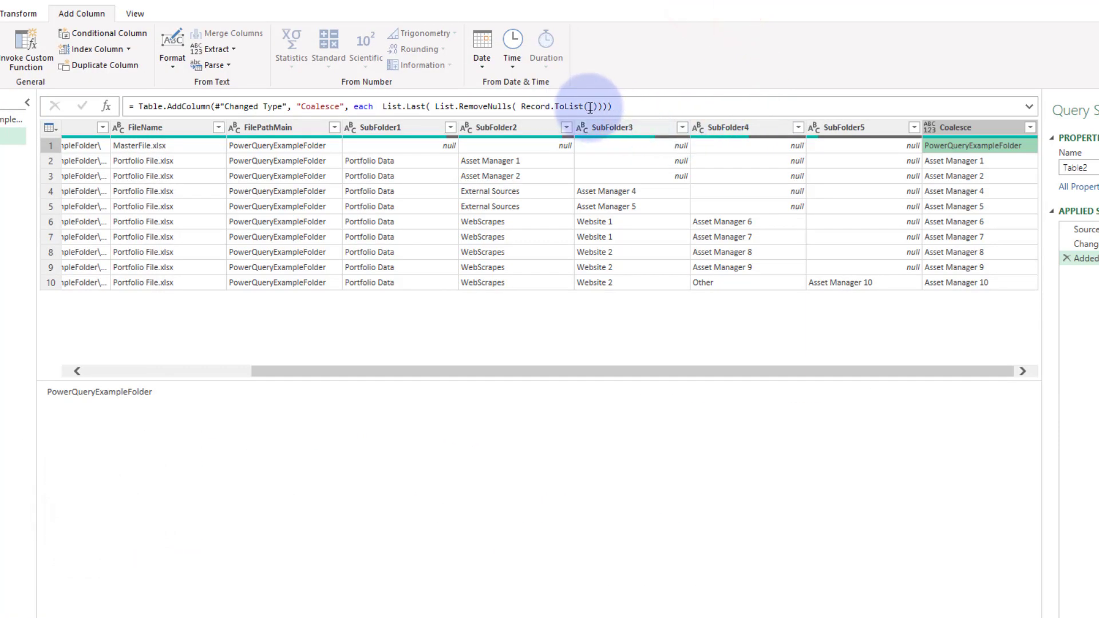
{"action": "left_click", "coordinate": [590, 107]}
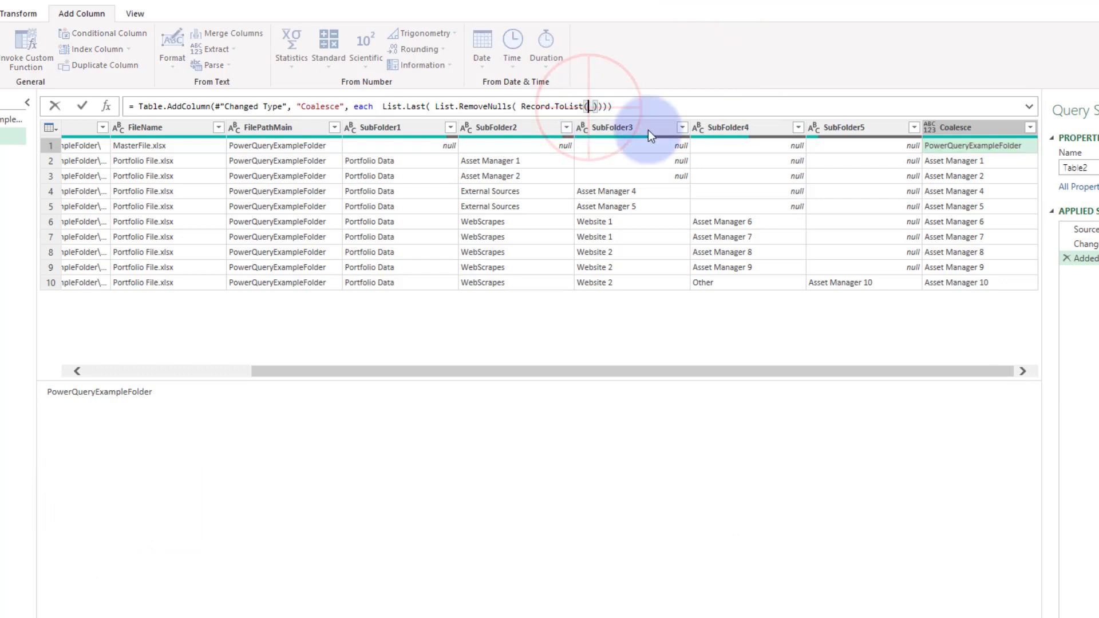
{"action": "type", "text": "_"}
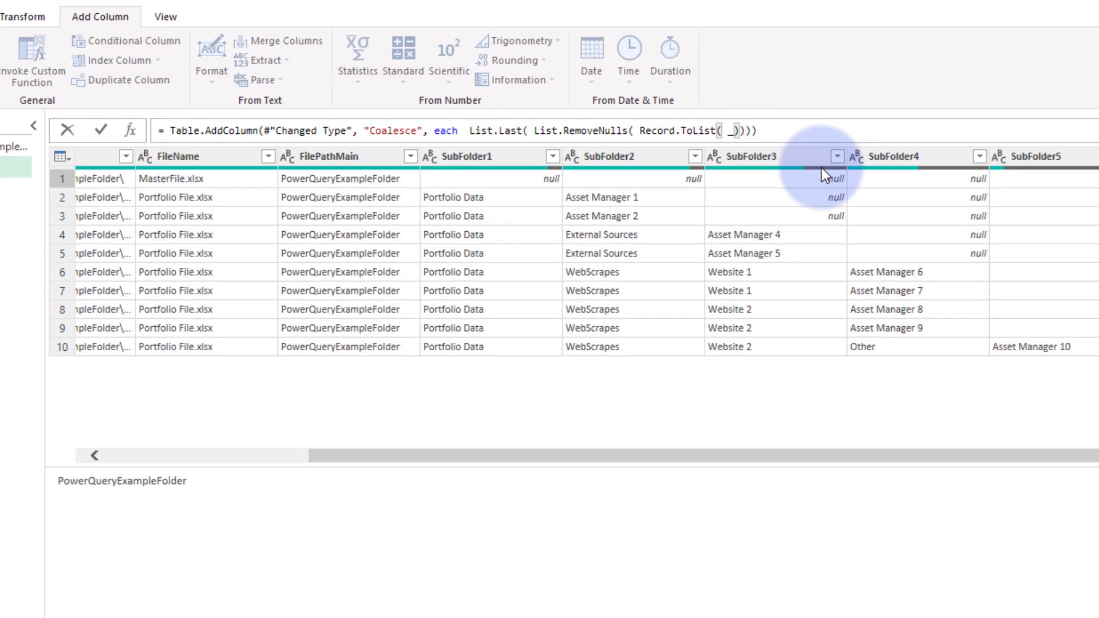
{"action": "type", "text": "record.SelectFields"}
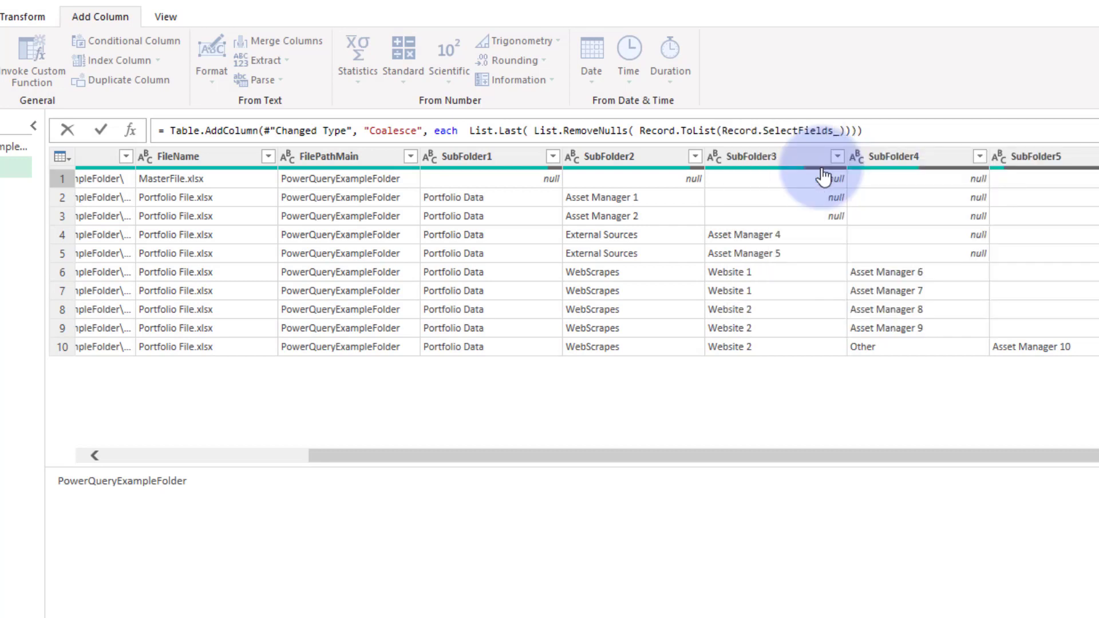
{"action": "type", "text": "("}
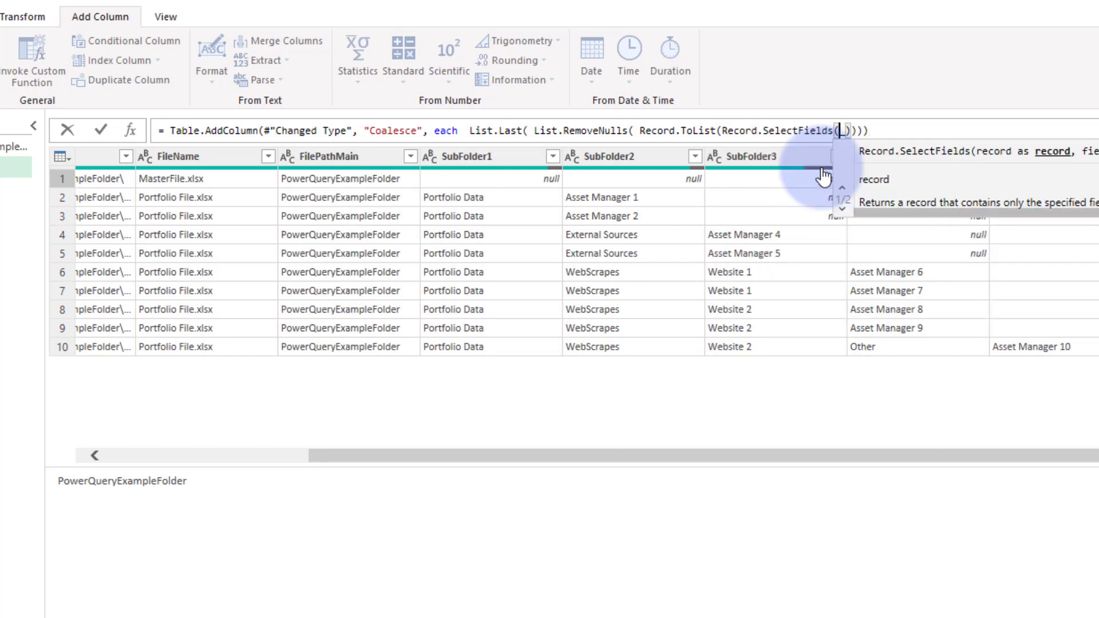
{"action": "key", "text": "Right"}
{"action": "type", "text": ", {}"}
{"action": "key", "text": "Left"}
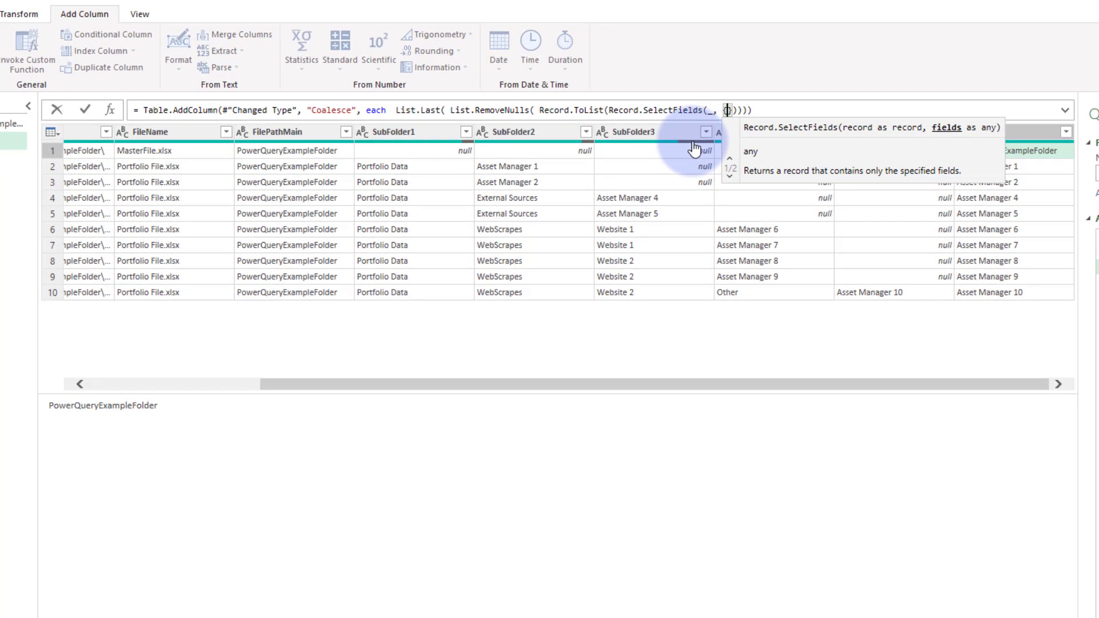
{"action": "type", "text": "\"SubFol"}
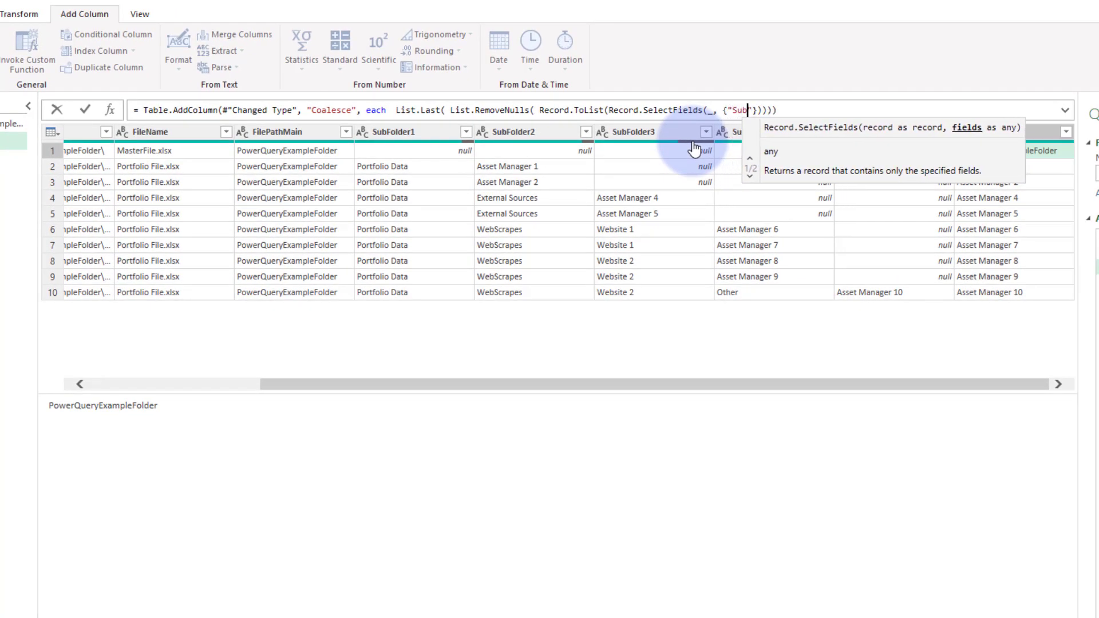
{"action": "type", "text": "der1"}
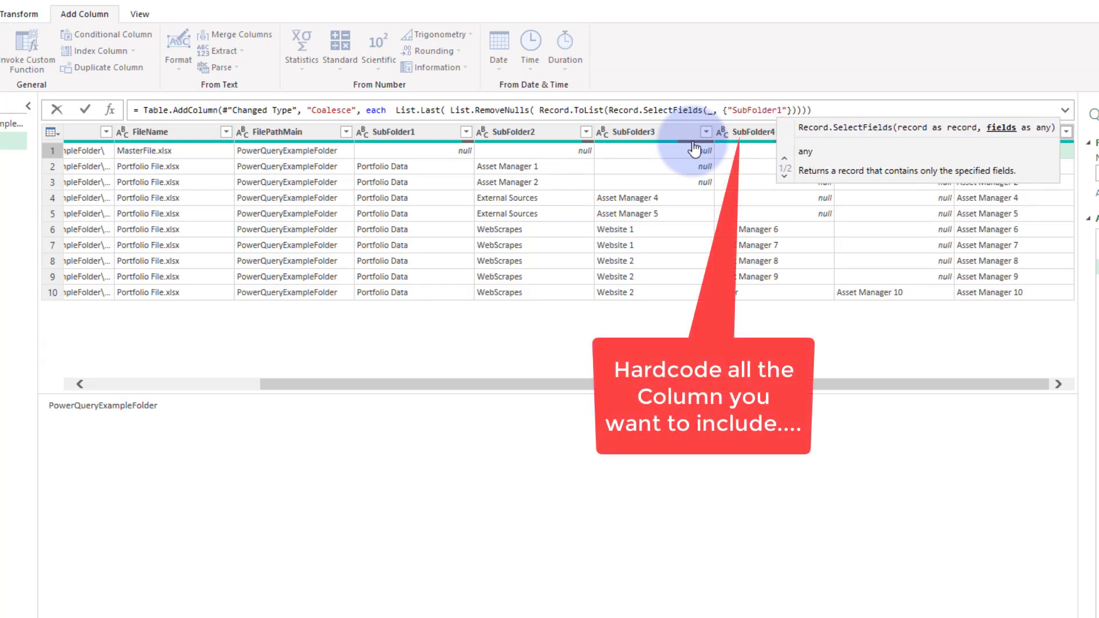
{"action": "type", "text": ", \"SubFolder"}
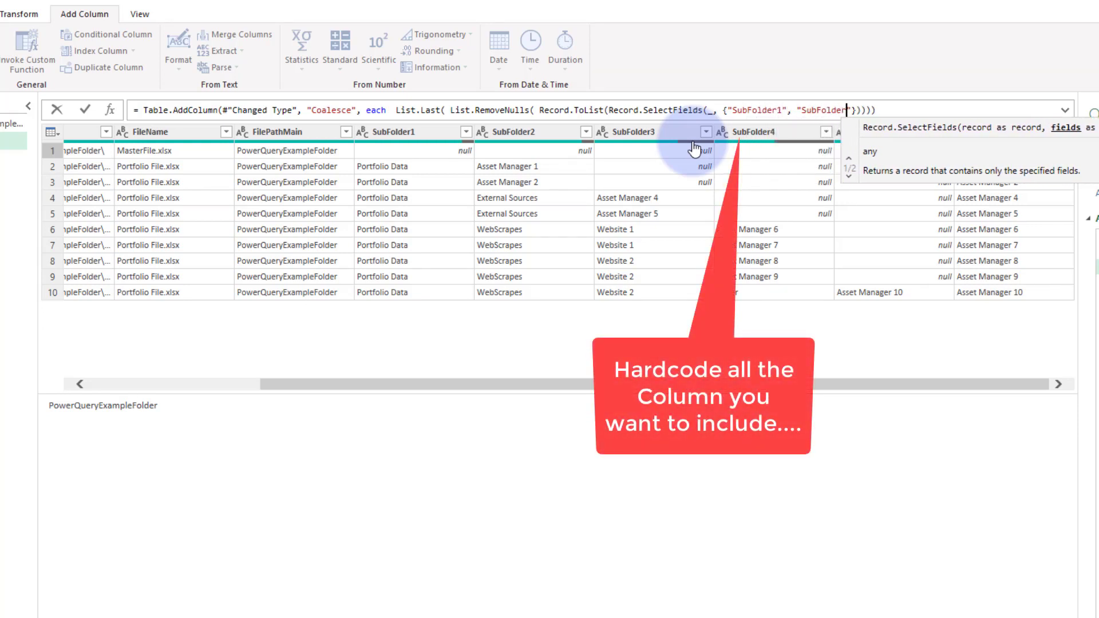
{"action": "type", "text": "2"}
{"action": "key", "text": "Return"}
{"action": "left_click", "coordinate": [1014, 170]}
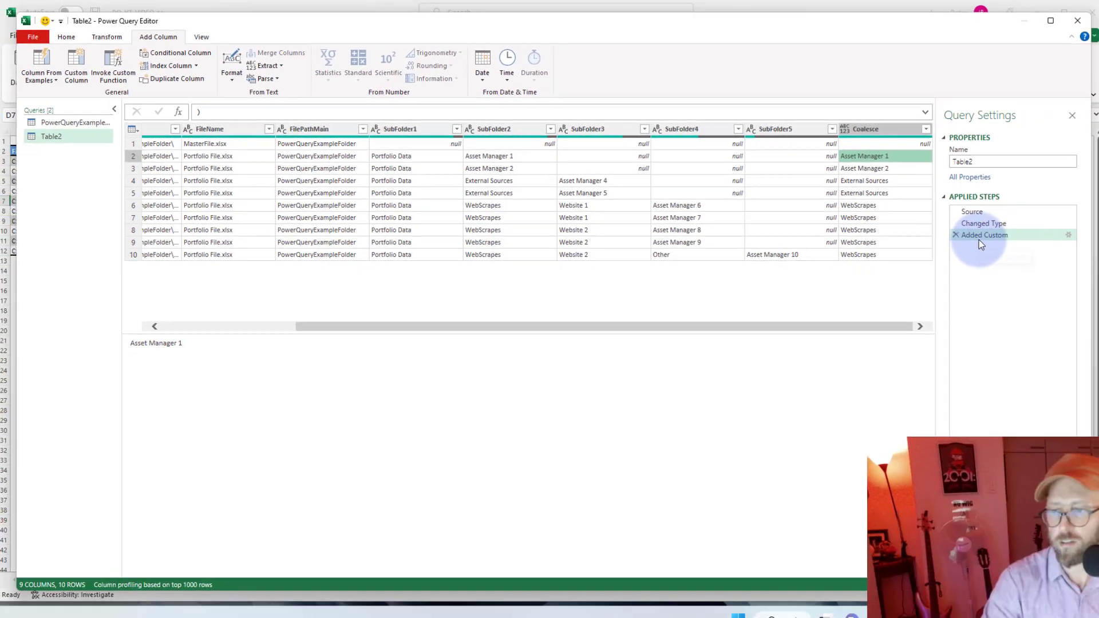
Review the hardcoded SubFolder1/SubFolder2 list in the expanded formula, then preview the Changed Type step
{"action": "left_click", "coordinate": [925, 113]}
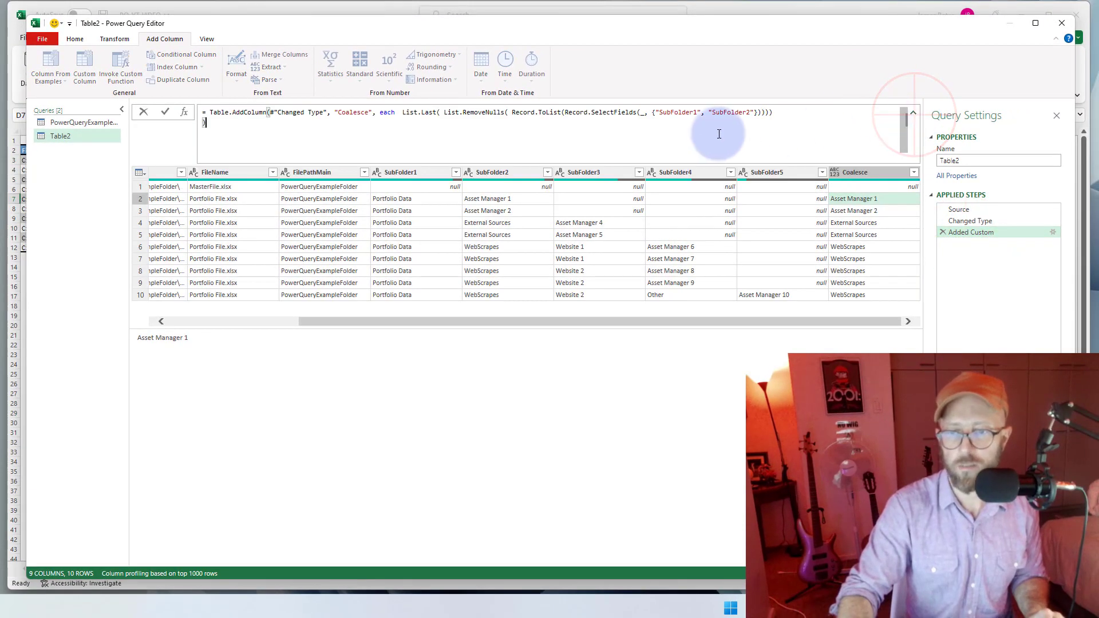
{"action": "left_click", "coordinate": [654, 112]}
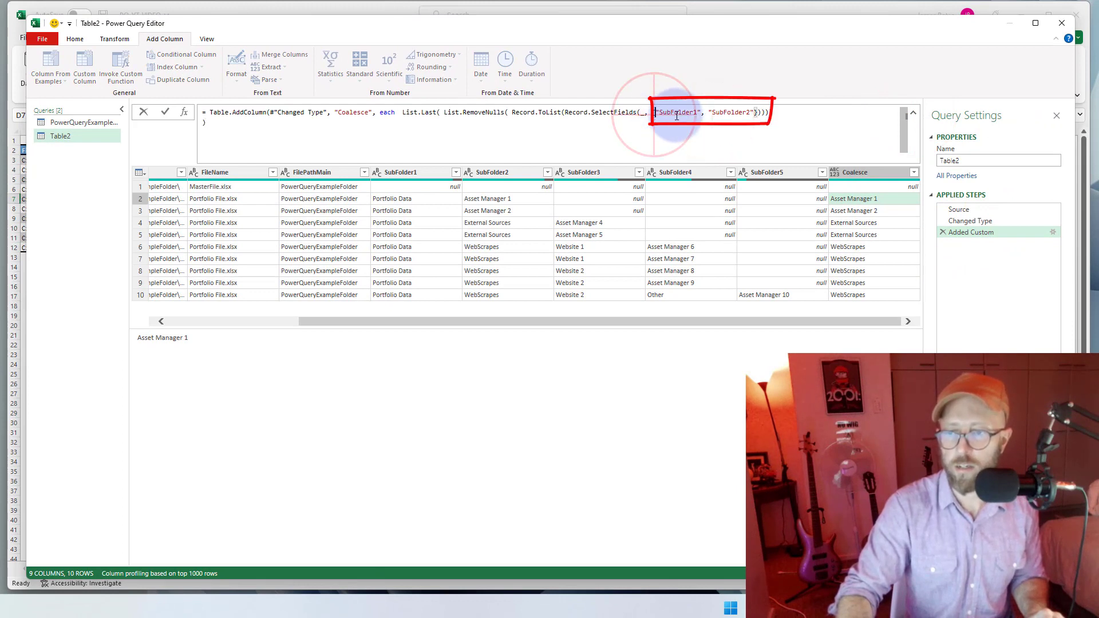
{"action": "left_click_drag", "start_coordinate": [676, 116], "coordinate": [749, 109]}
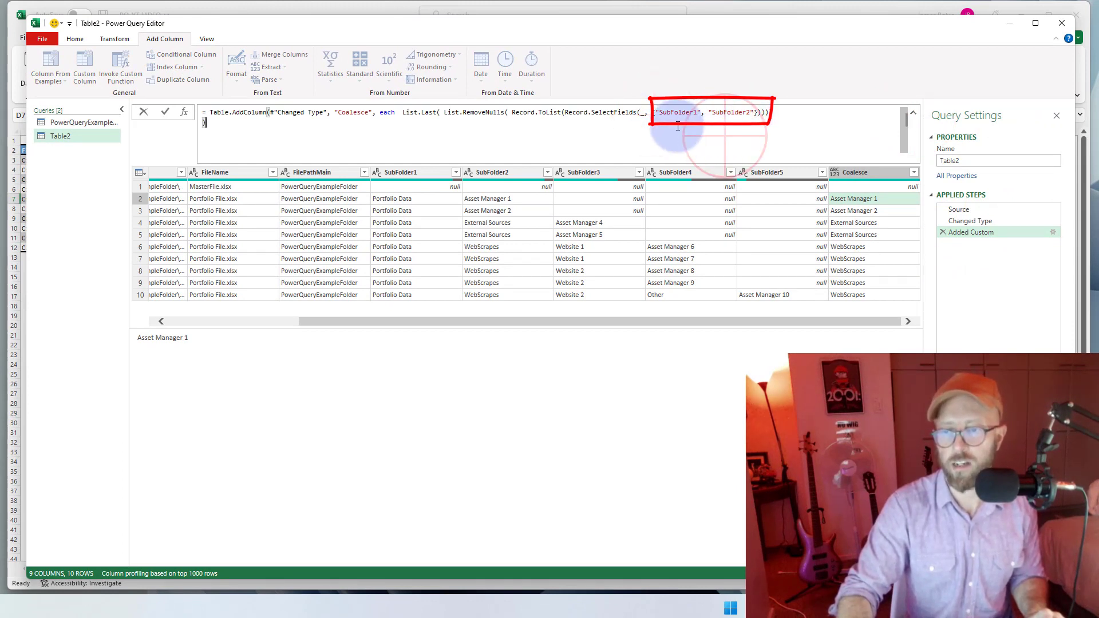
{"action": "left_click", "coordinate": [653, 114]}
{"action": "left_click_drag", "start_coordinate": [654, 114], "coordinate": [712, 115]}
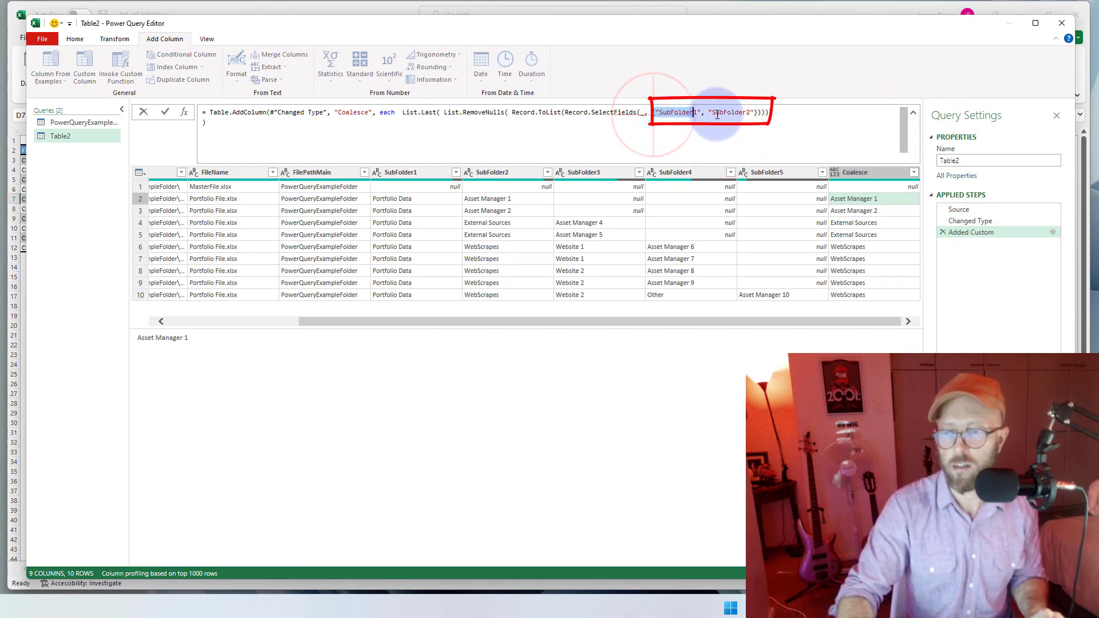
{"action": "left_click", "coordinate": [737, 139]}
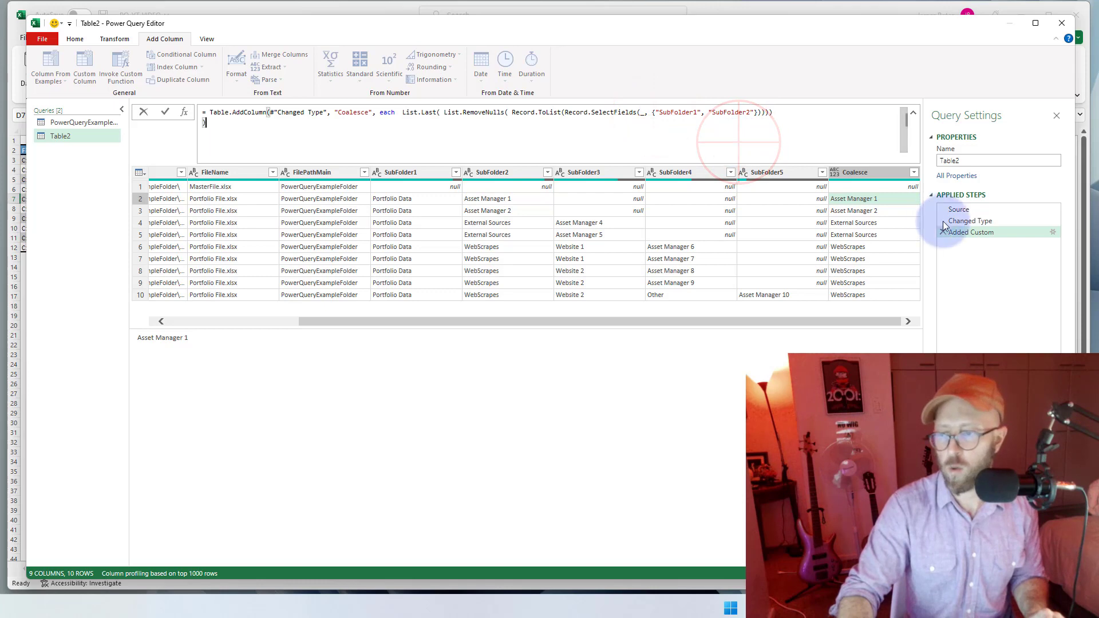
{"action": "left_click", "coordinate": [984, 221]}
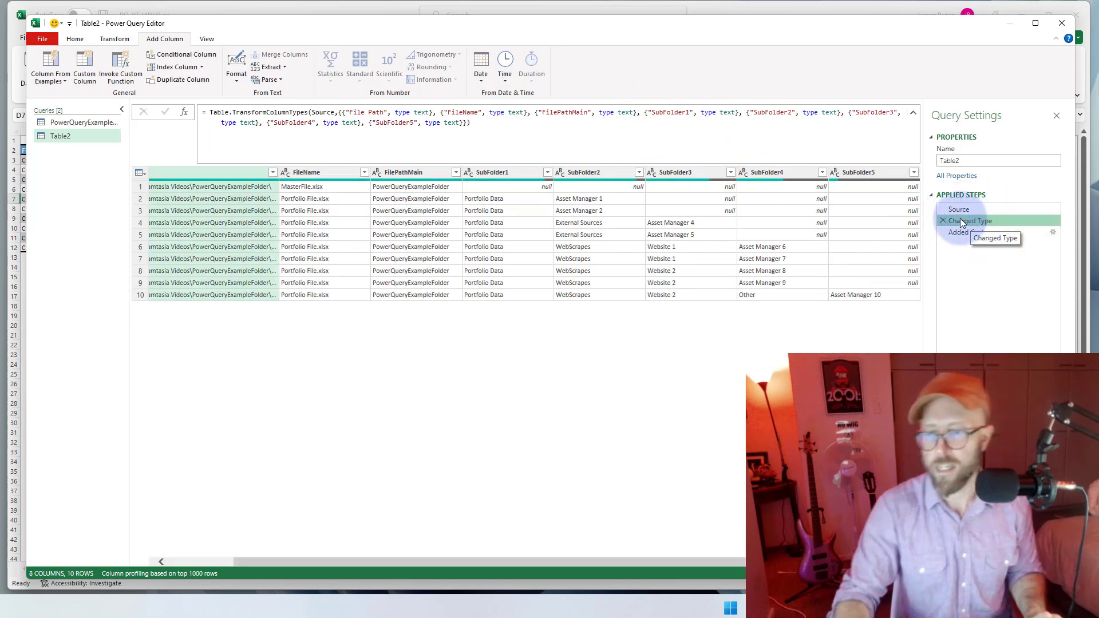
Insert a new Custom1 step directly after Changed Type
{"action": "right_click", "coordinate": [975, 222]}
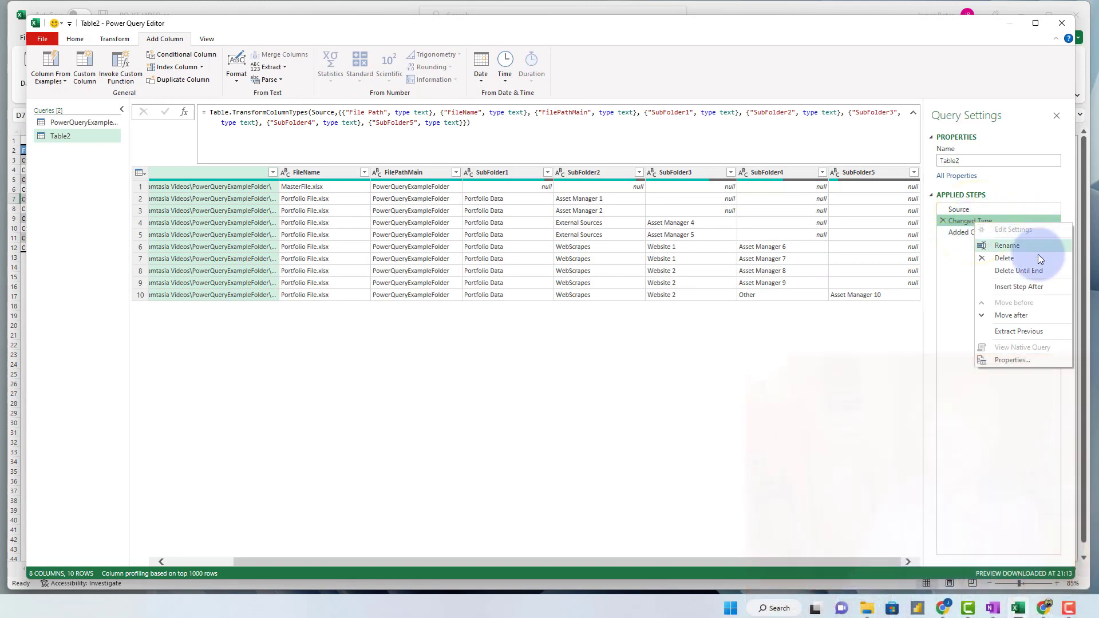
{"action": "left_click", "coordinate": [1043, 284]}
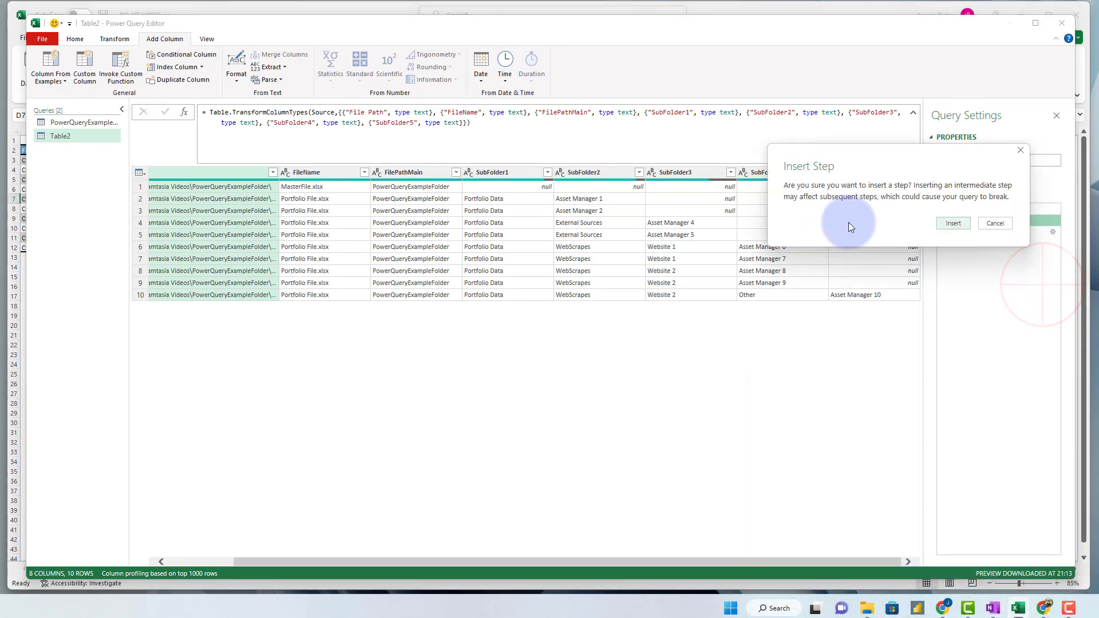
{"action": "left_click", "coordinate": [954, 224]}
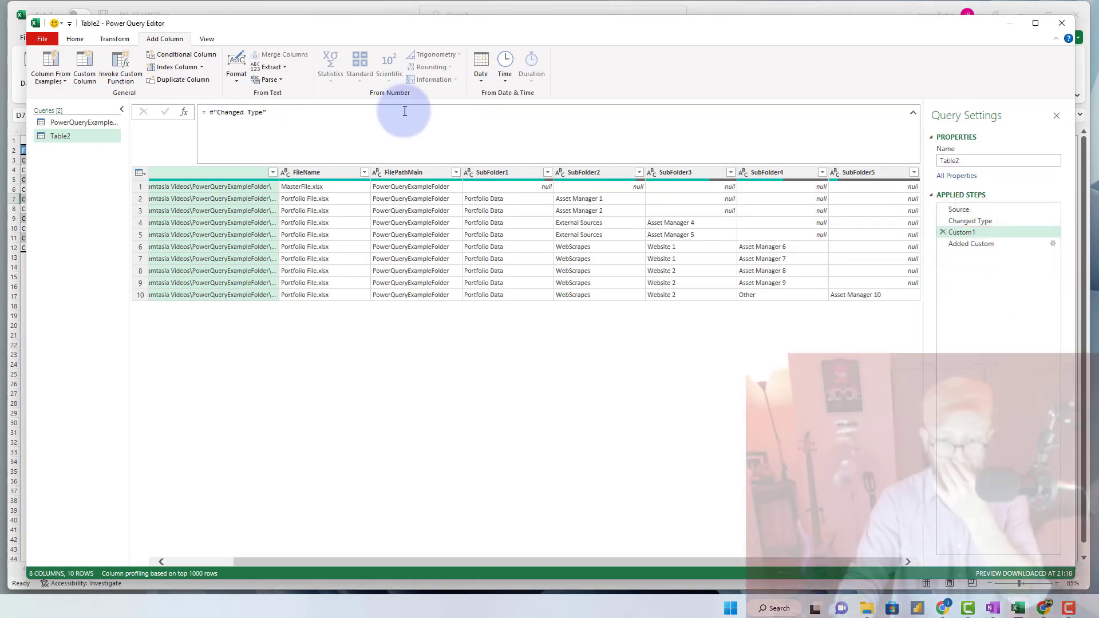
Consult the Table.ColumnNames documentation, then place the cursor after the equals sign in Custom1
{"action": "left_click", "coordinate": [210, 112]}
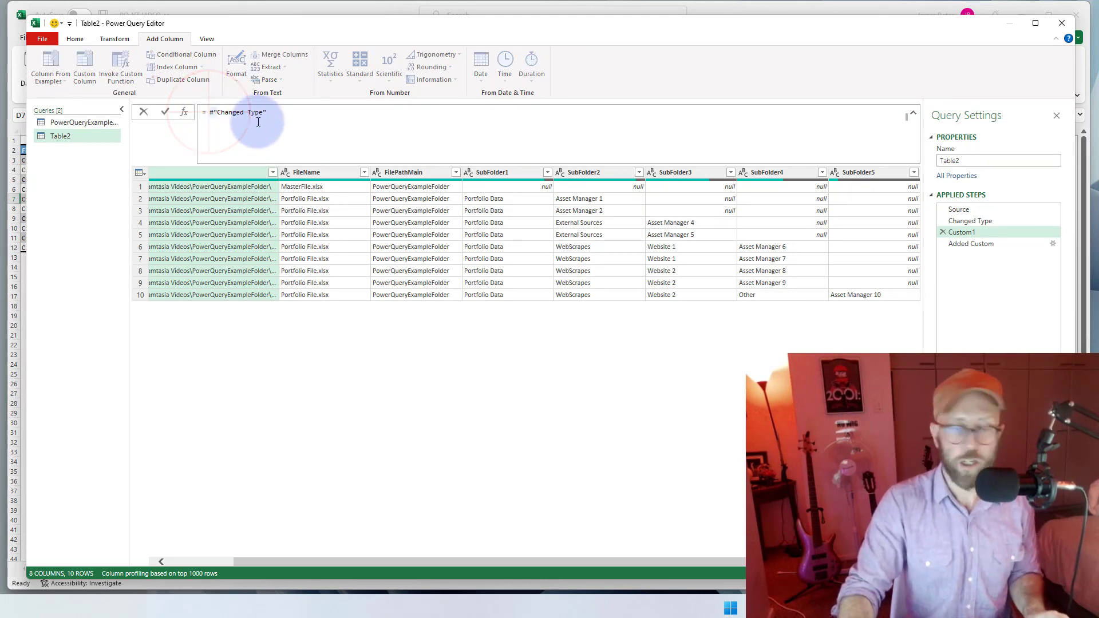
{"action": "key", "text": "alt+Tab"}
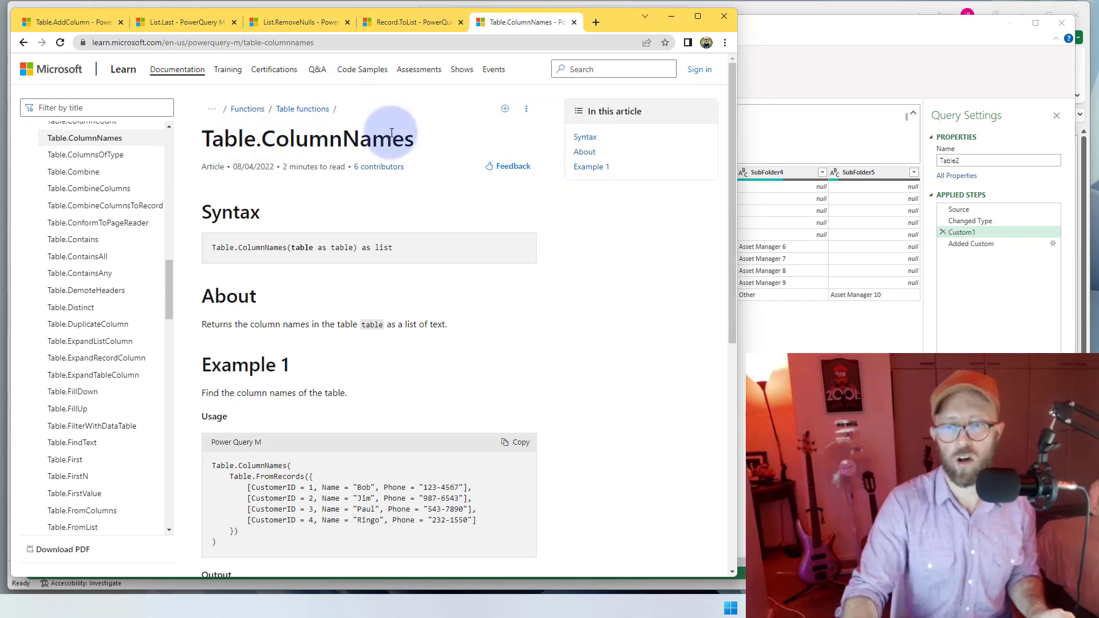
{"action": "scroll", "coordinate": [382, 211], "scroll_direction": "down", "scroll_amount": 2}
{"action": "scroll", "coordinate": [382, 213], "scroll_direction": "up", "scroll_amount": 2}
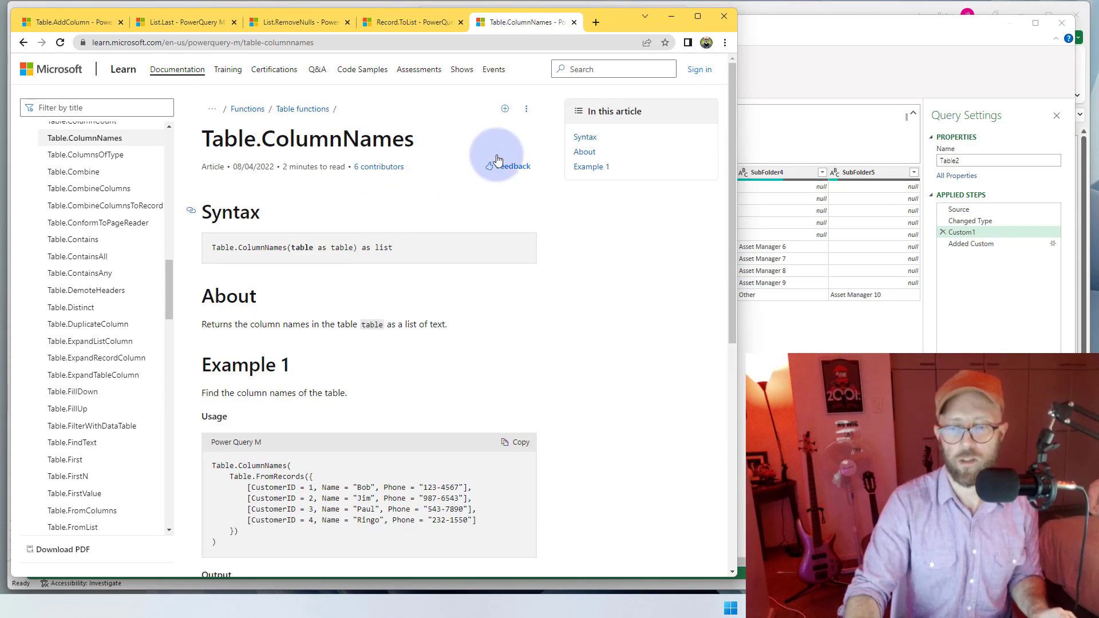
{"action": "left_click", "coordinate": [671, 16]}
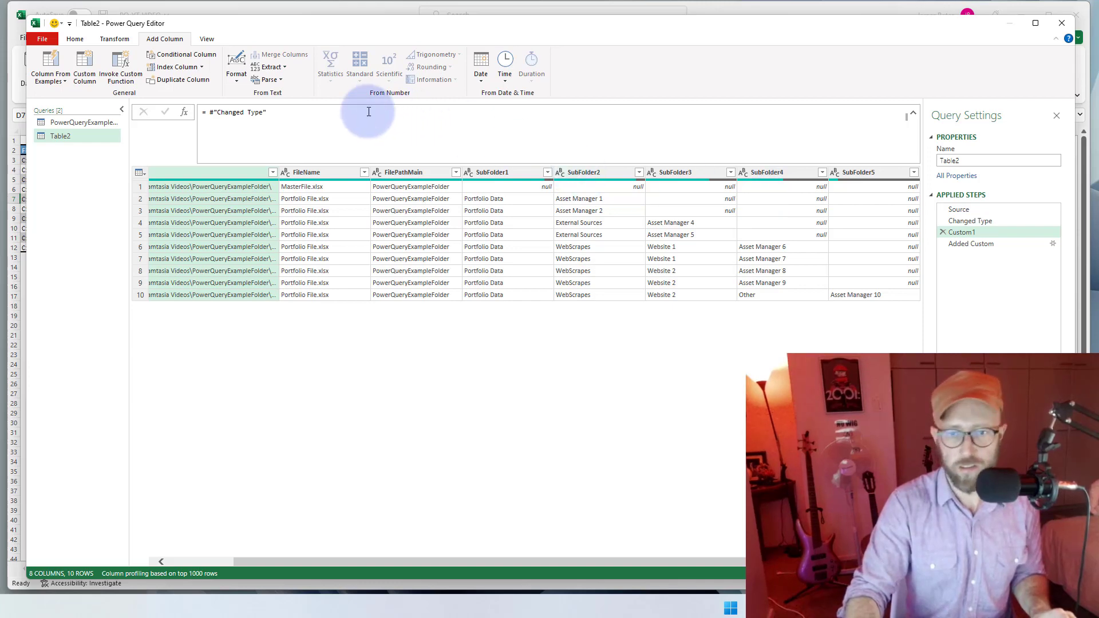
{"action": "left_click", "coordinate": [206, 112]}
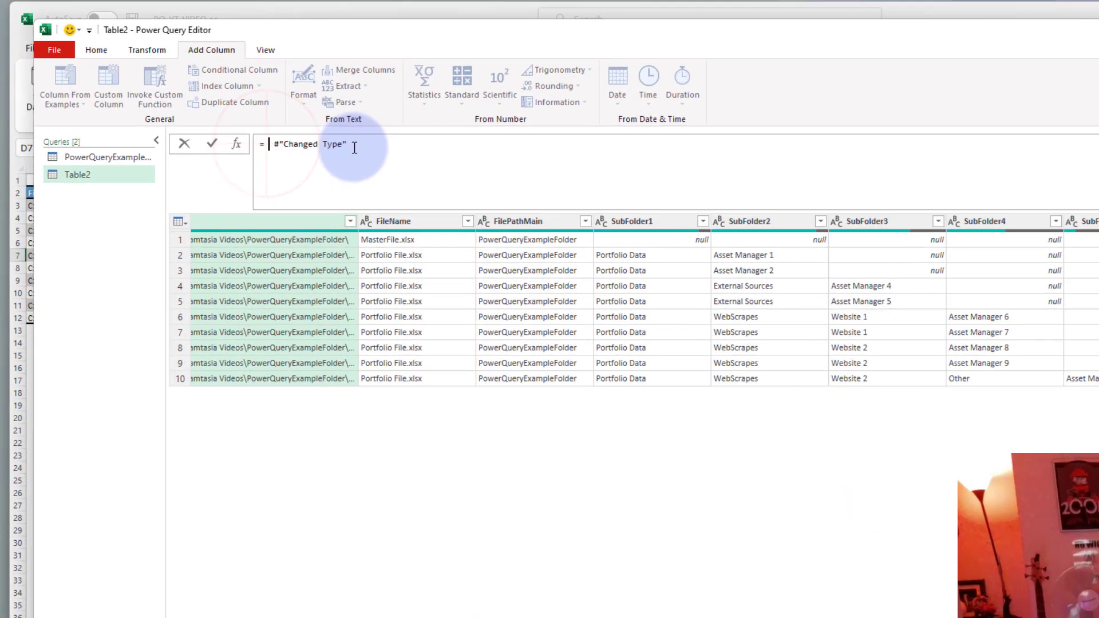
Set Custom1's formula to Table.ColumnNames( #"Changed Type")
{"action": "type", "text": "Table.Col"}
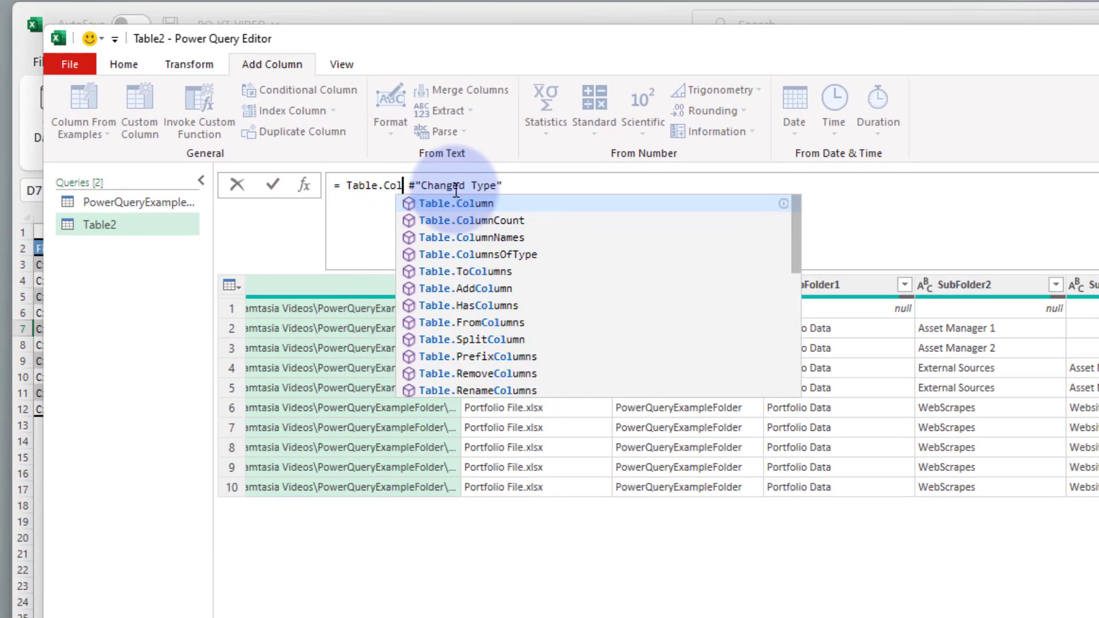
{"action": "key", "text": "Down"}
{"action": "key", "text": "Down"}
{"action": "key", "text": "Tab"}
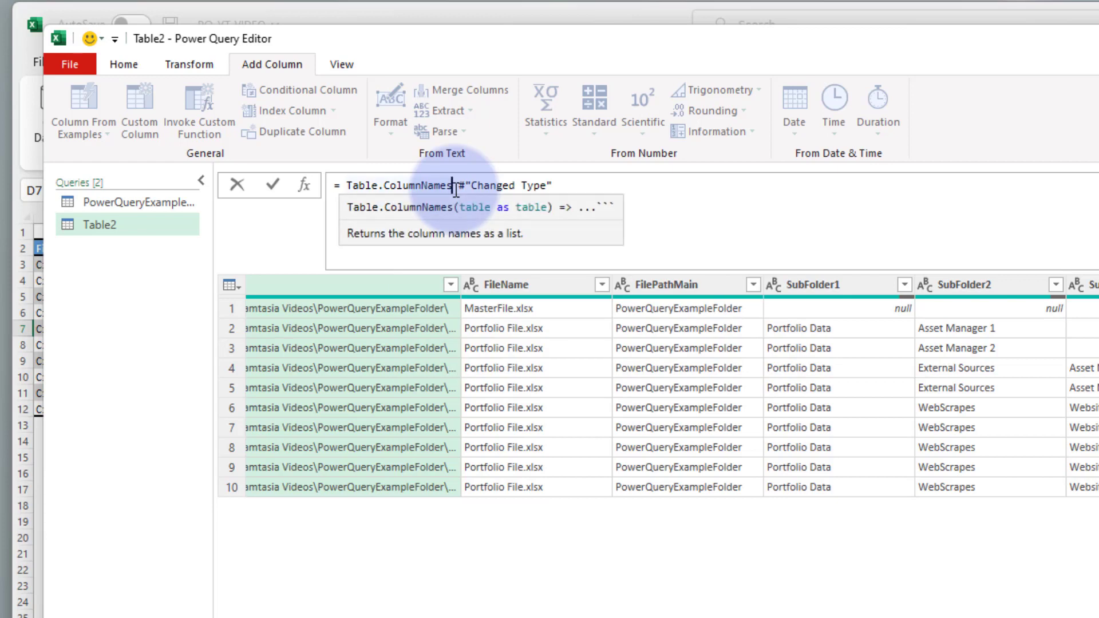
{"action": "type", "text": "("}
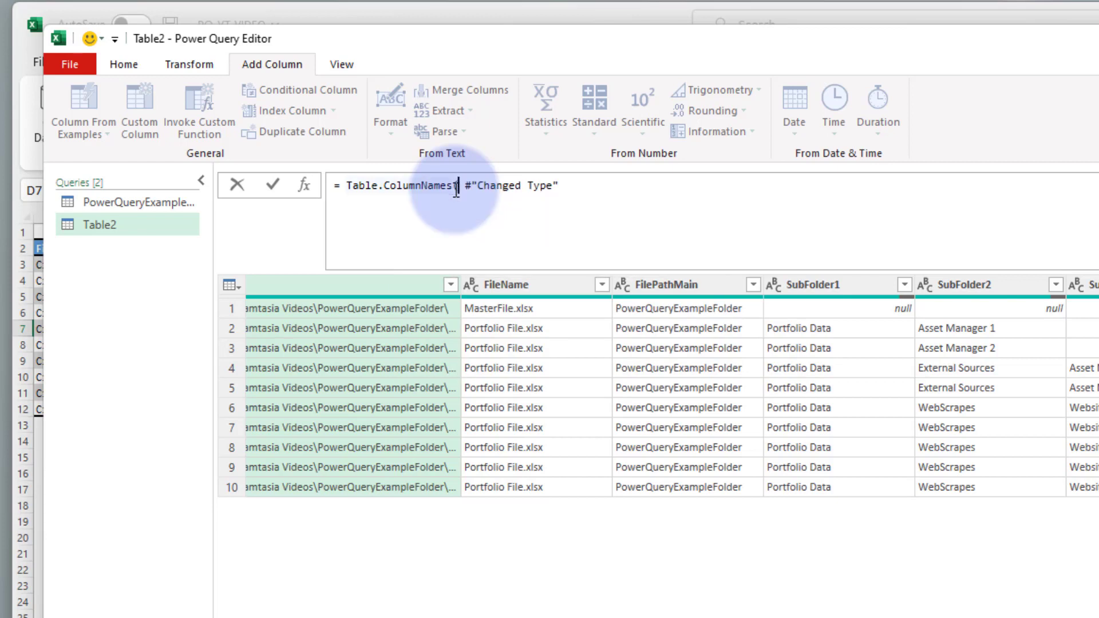
{"action": "key", "text": "shift+Return"}
{"action": "left_click", "coordinate": [590, 184]}
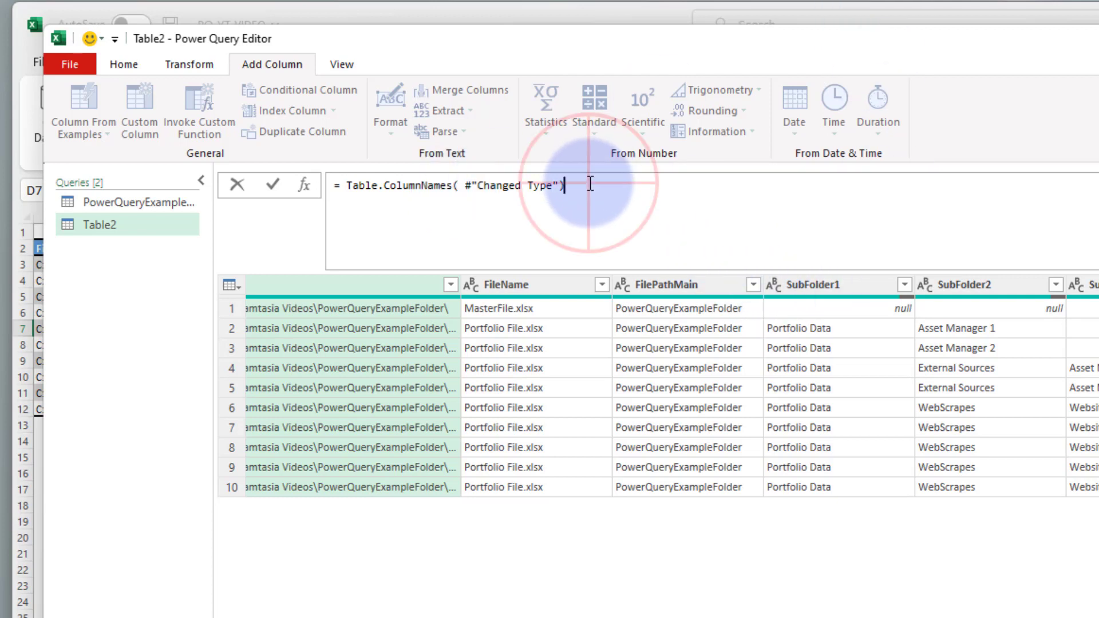
{"action": "key", "text": "Return"}
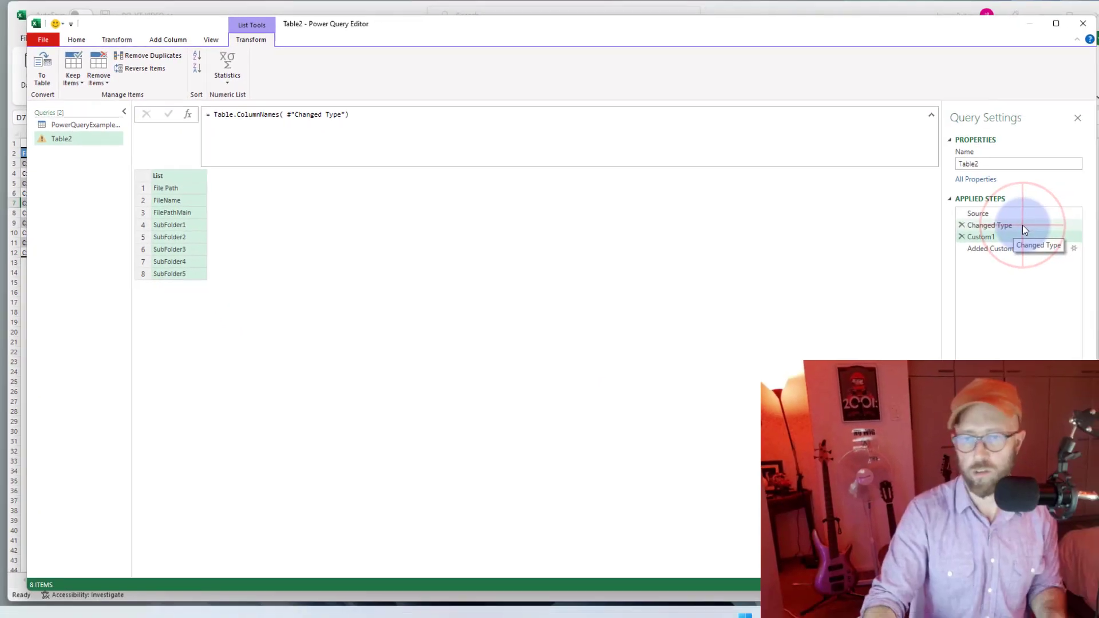
Compare the column-name list with the Changed Type table and look up List.RemoveItems documentation
{"action": "left_click", "coordinate": [1024, 230]}
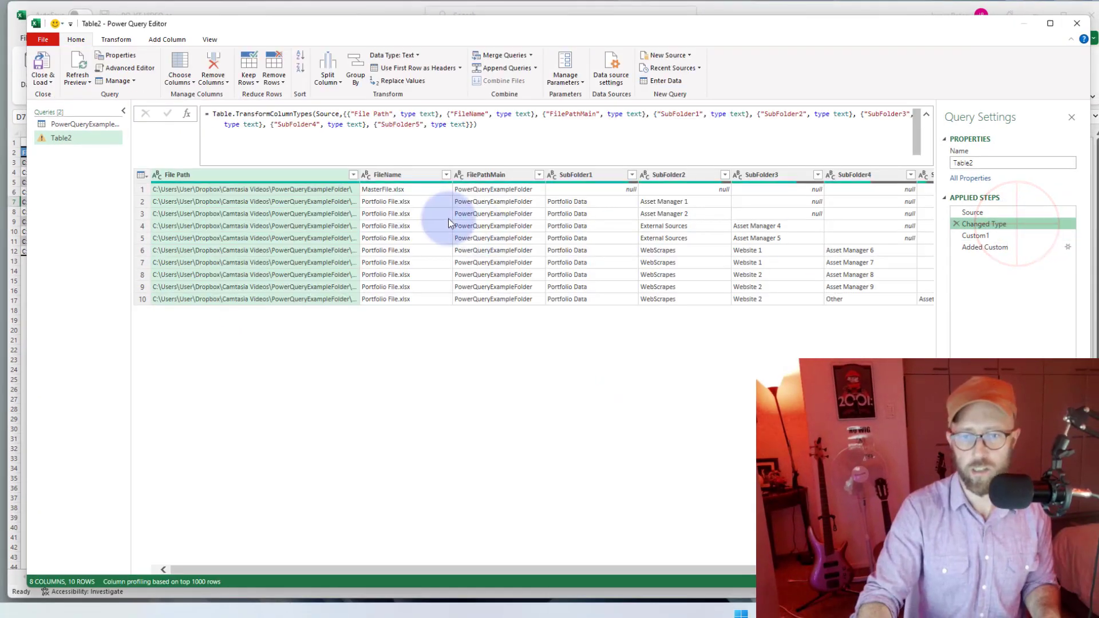
{"action": "left_click", "coordinate": [985, 236]}
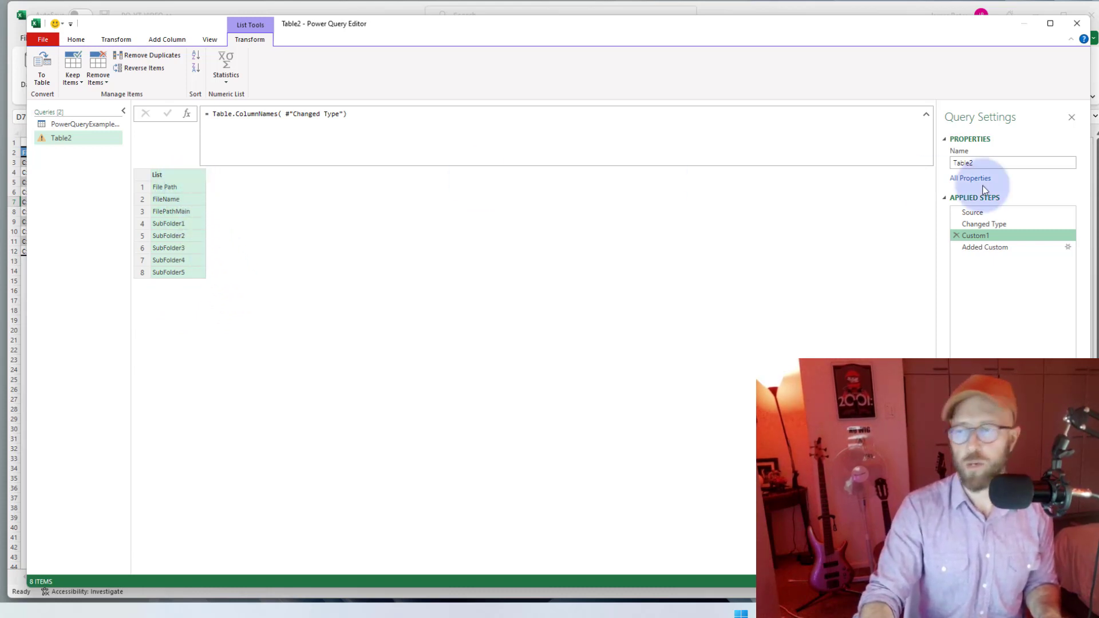
{"action": "left_click", "coordinate": [984, 224]}
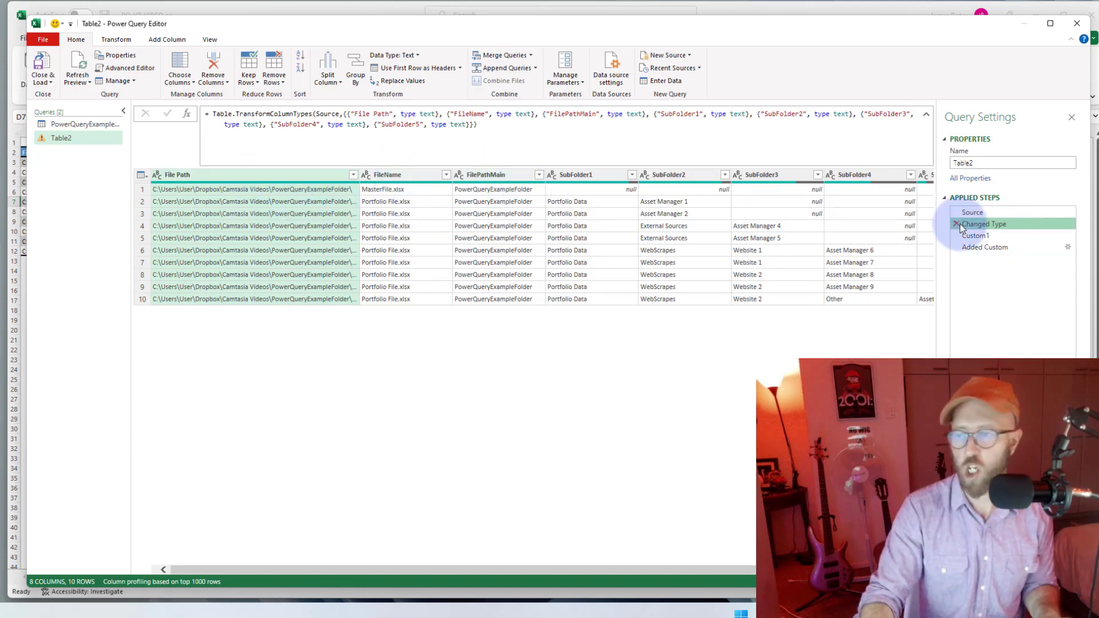
{"action": "left_click", "coordinate": [975, 234]}
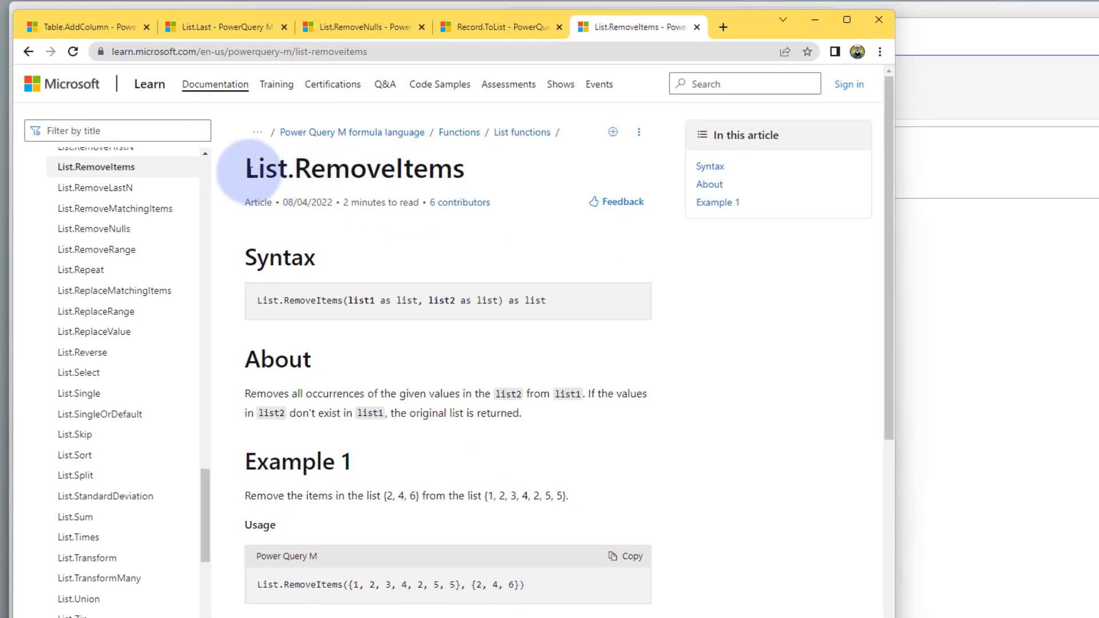
{"action": "left_click_drag", "start_coordinate": [361, 250], "coordinate": [679, 240]}
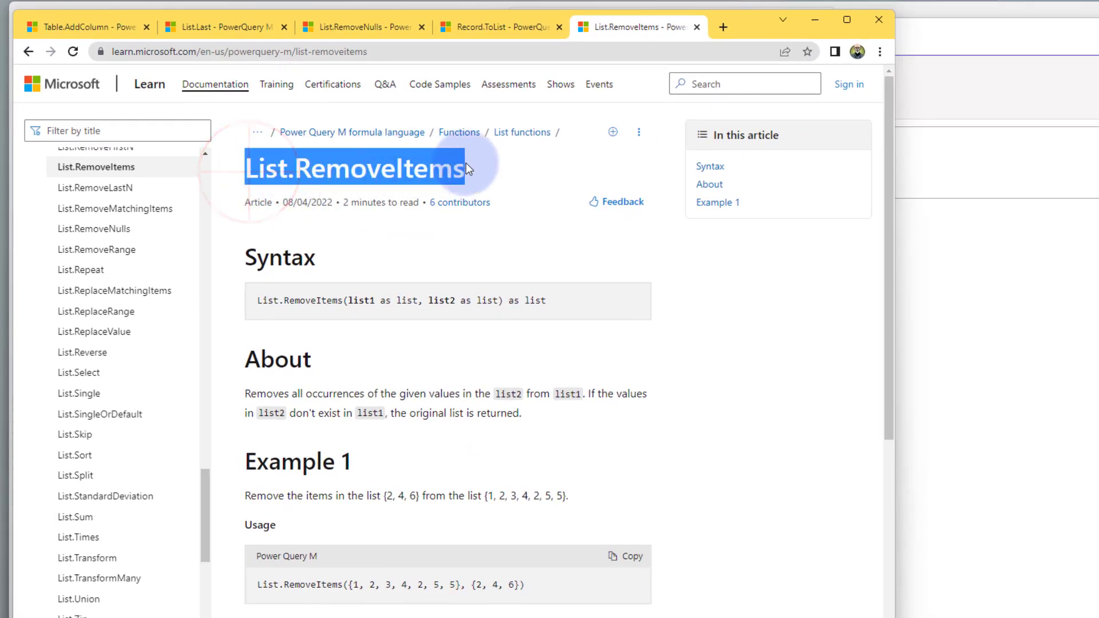
{"action": "left_click", "coordinate": [815, 20]}
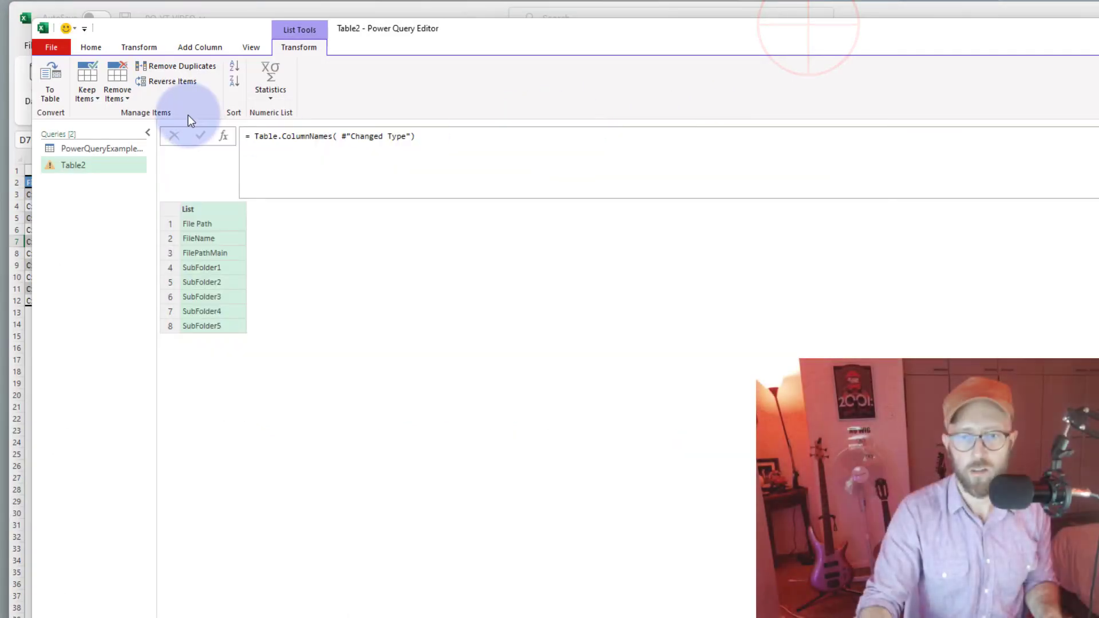
Wrap Table.ColumnNames in List.RemoveItems in the Custom1 formula
{"action": "left_click", "coordinate": [256, 136]}
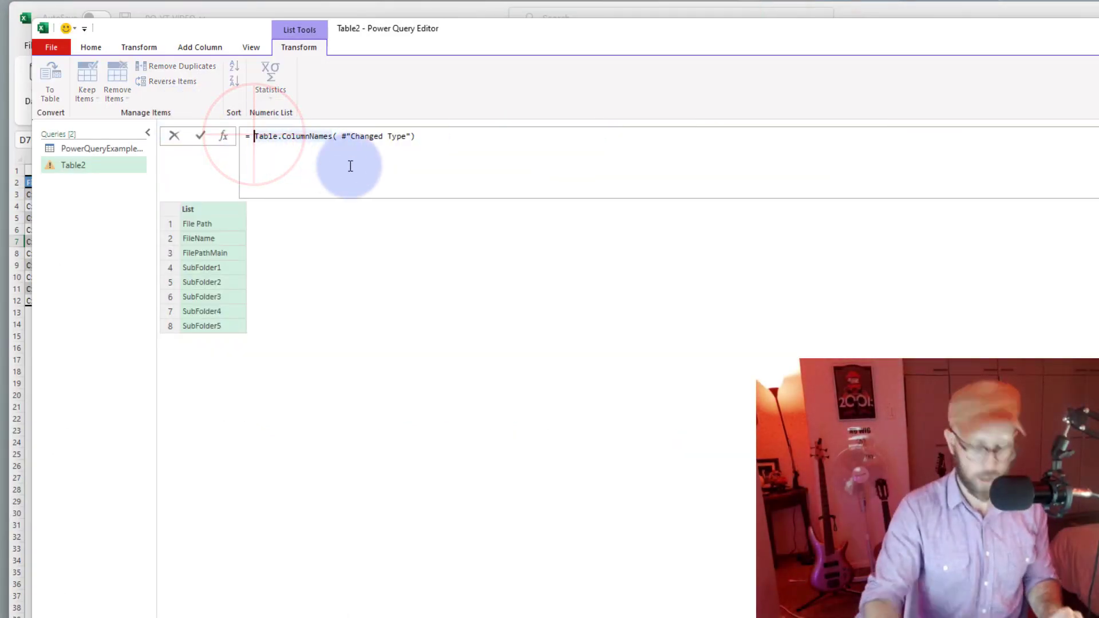
{"action": "type", "text": "List.Remove"}
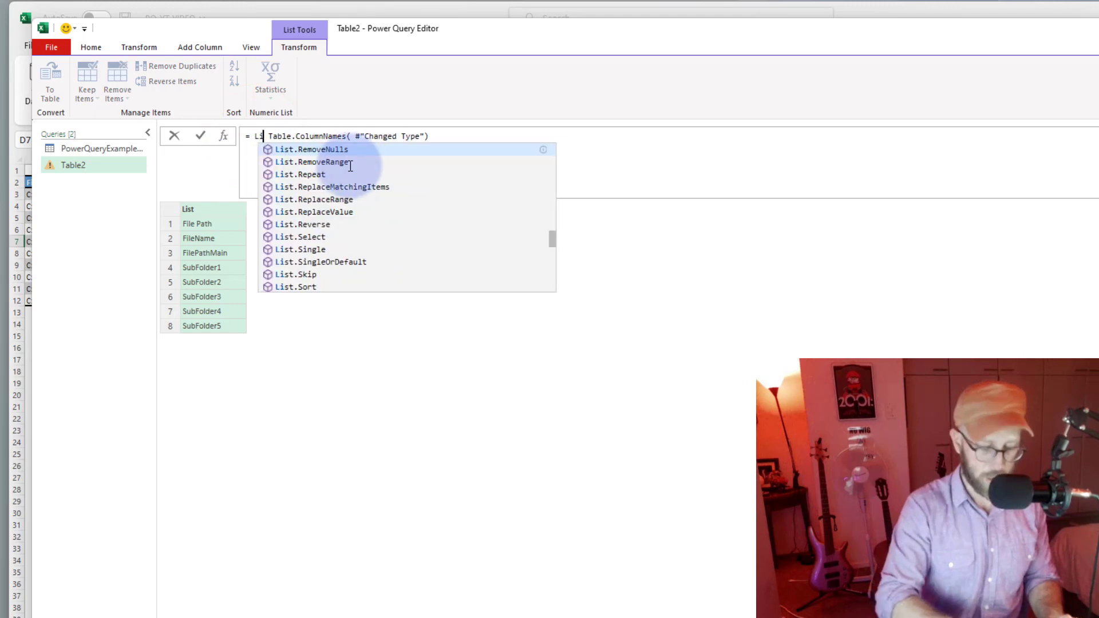
{"action": "key", "text": "Up"}
{"action": "key", "text": "Up"}
{"action": "key", "text": "Up"}
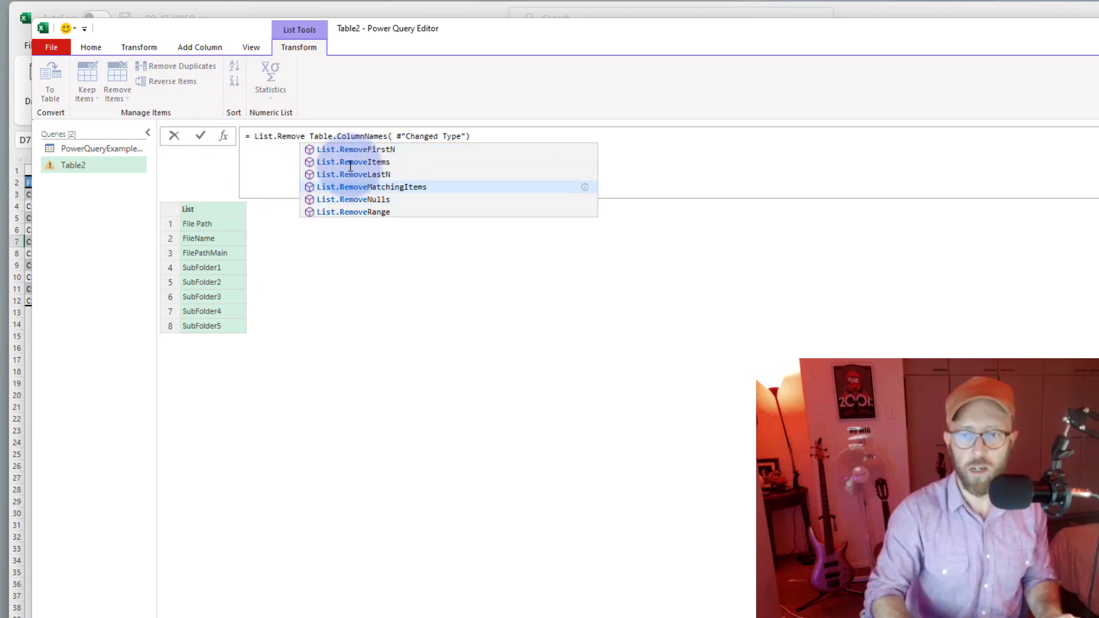
{"action": "left_click", "coordinate": [350, 162]}
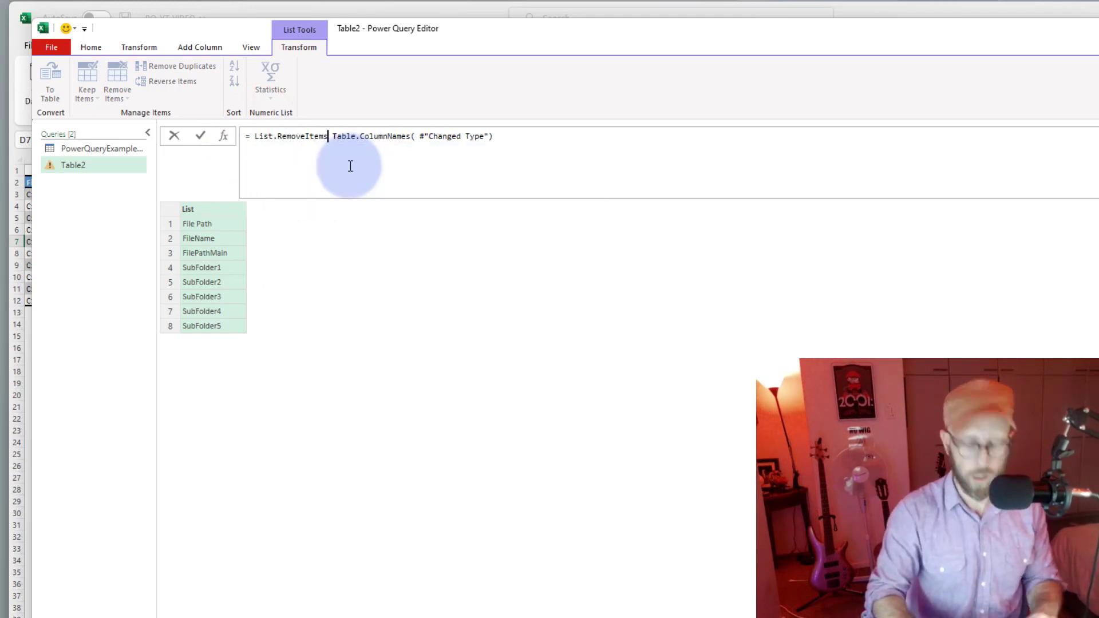
{"action": "type", "text": "("}
{"action": "key", "text": "Right"}
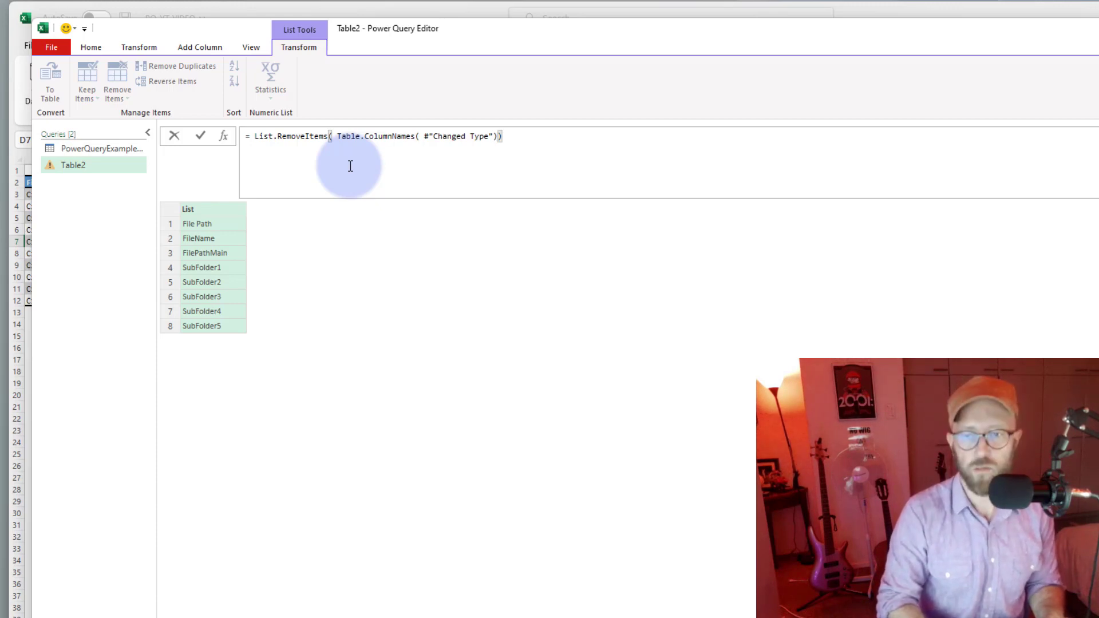
Exclude "File Path", "FileName" and "FilePathMain" so only SubFolder1–SubFolder5 remain
{"action": "type", "text": ", "}
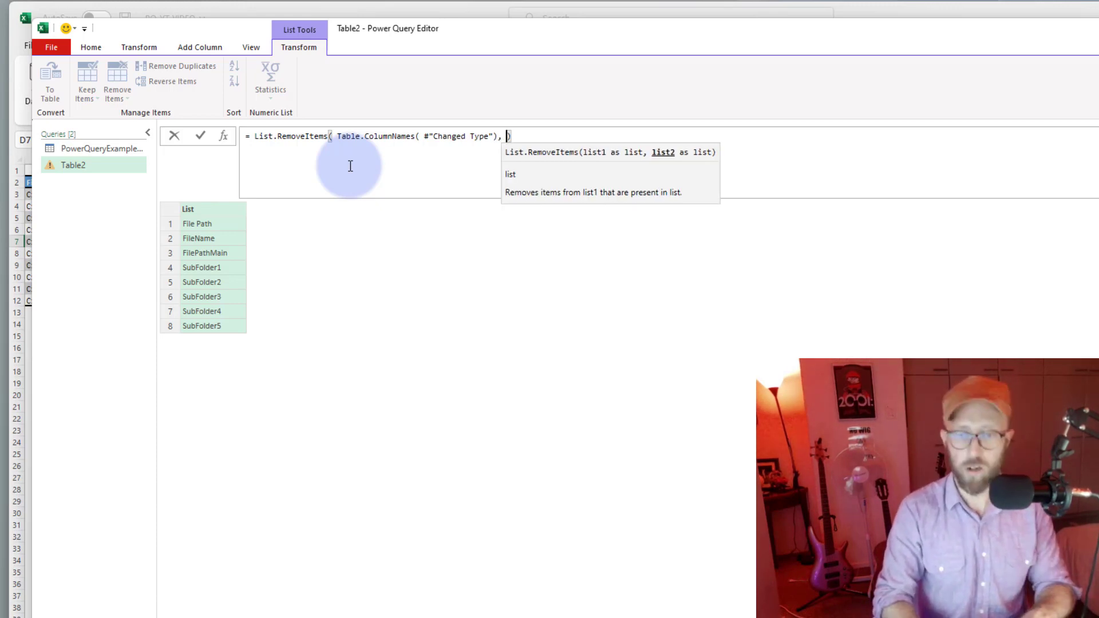
{"action": "type", "text": "{"}
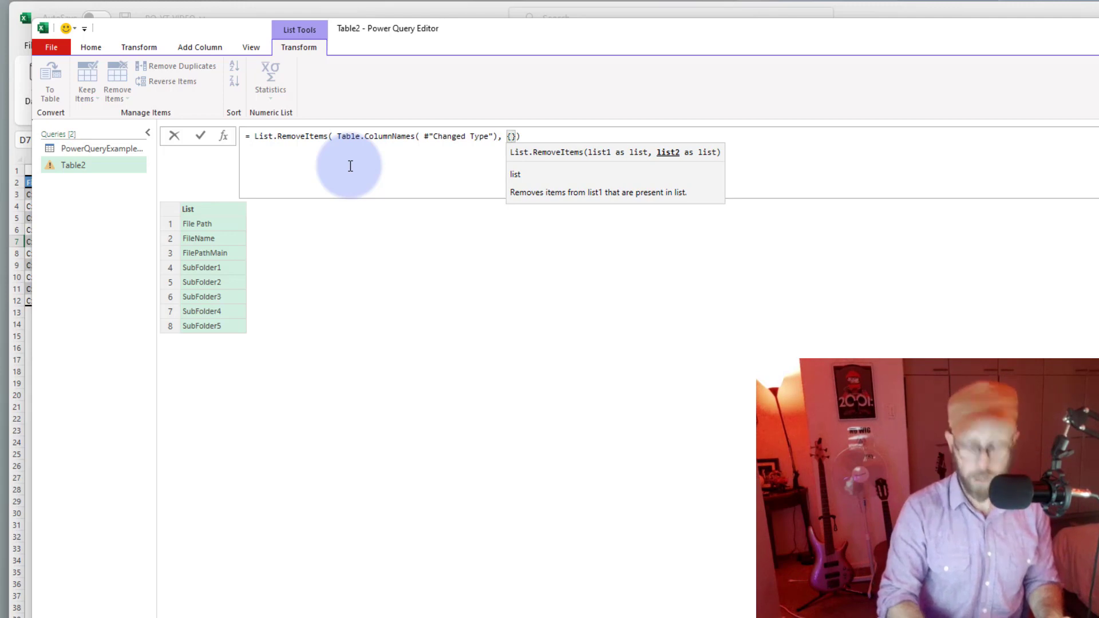
{"action": "type", "text": "\""}
{"action": "type", "text": "File Path"}
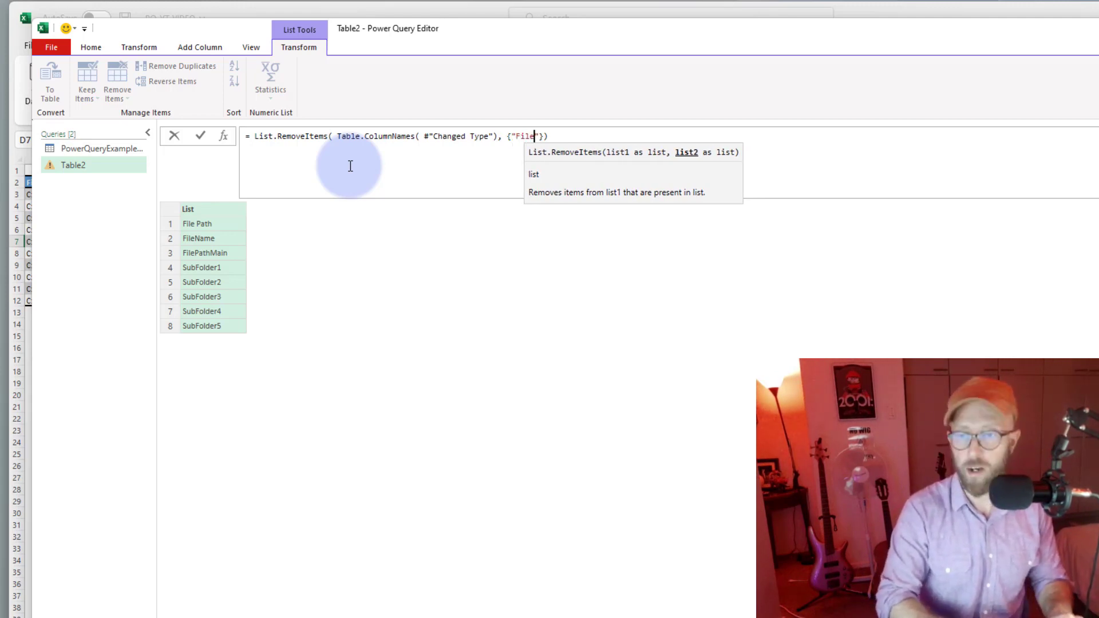
{"action": "key", "text": "Right"}
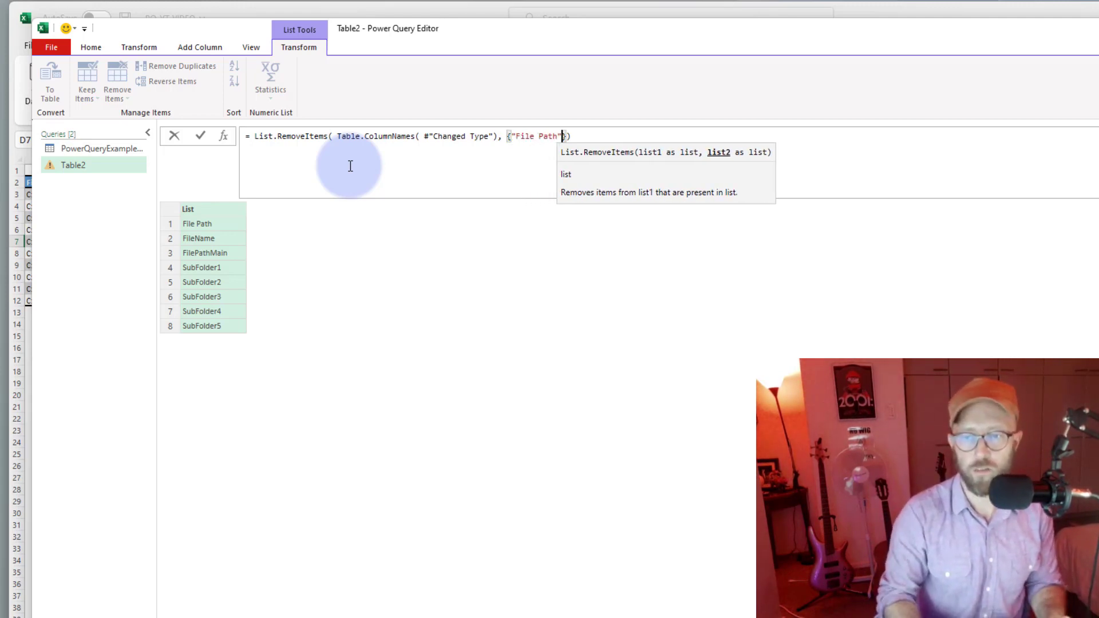
{"action": "type", "text": ", \""}
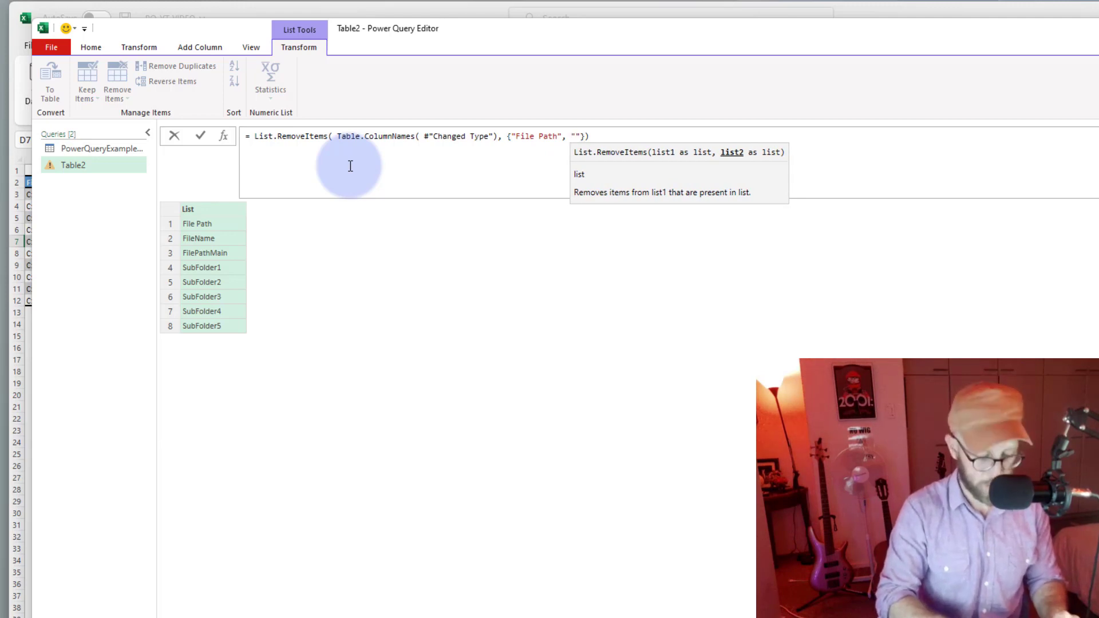
{"action": "type", "text": "FileName"}
{"action": "key", "text": "Right"}
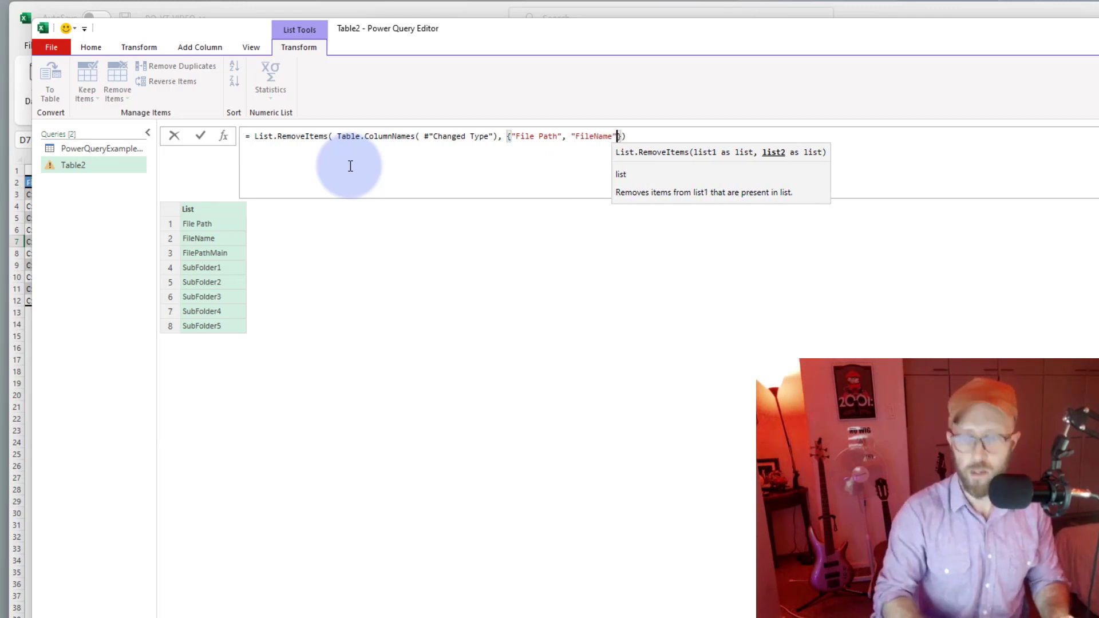
{"action": "type", "text": ", \""}
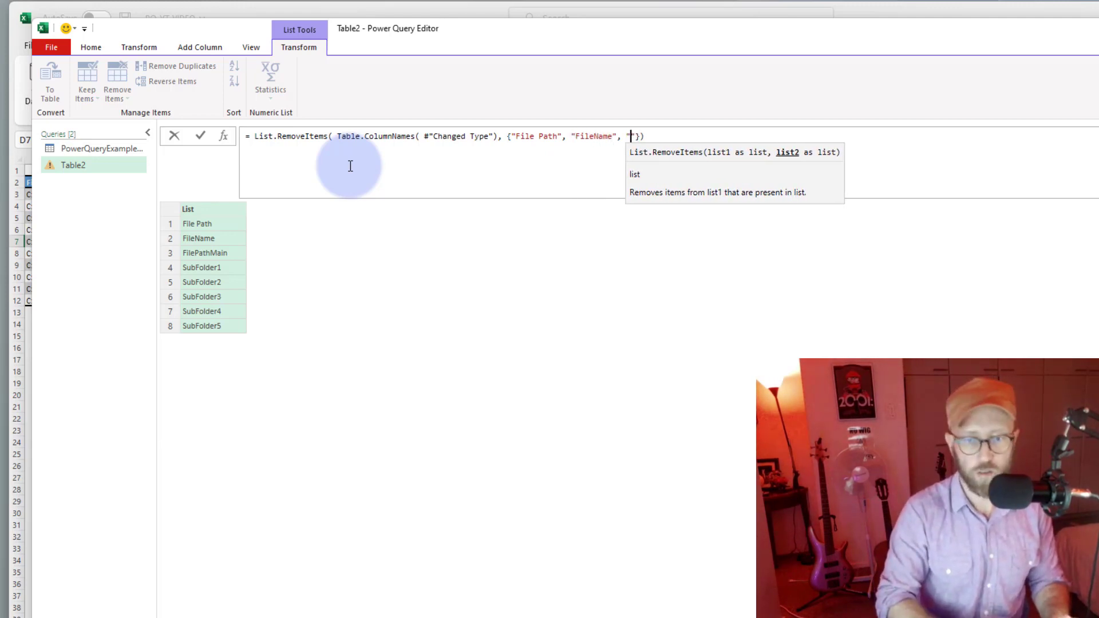
{"action": "type", "text": "FilePath"}
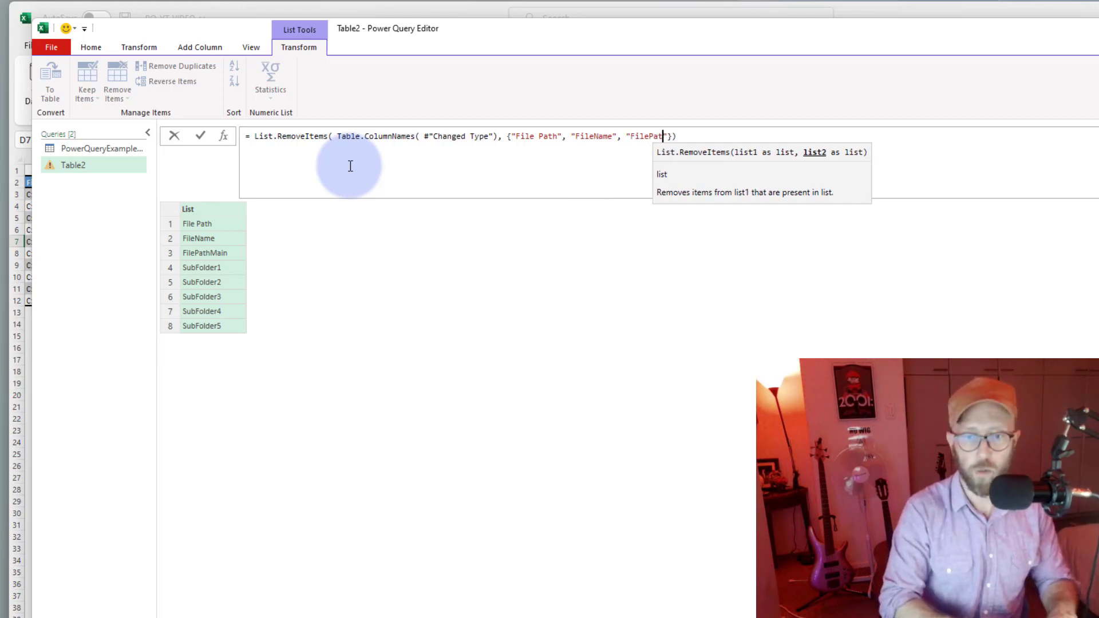
{"action": "type", "text": "Main"}
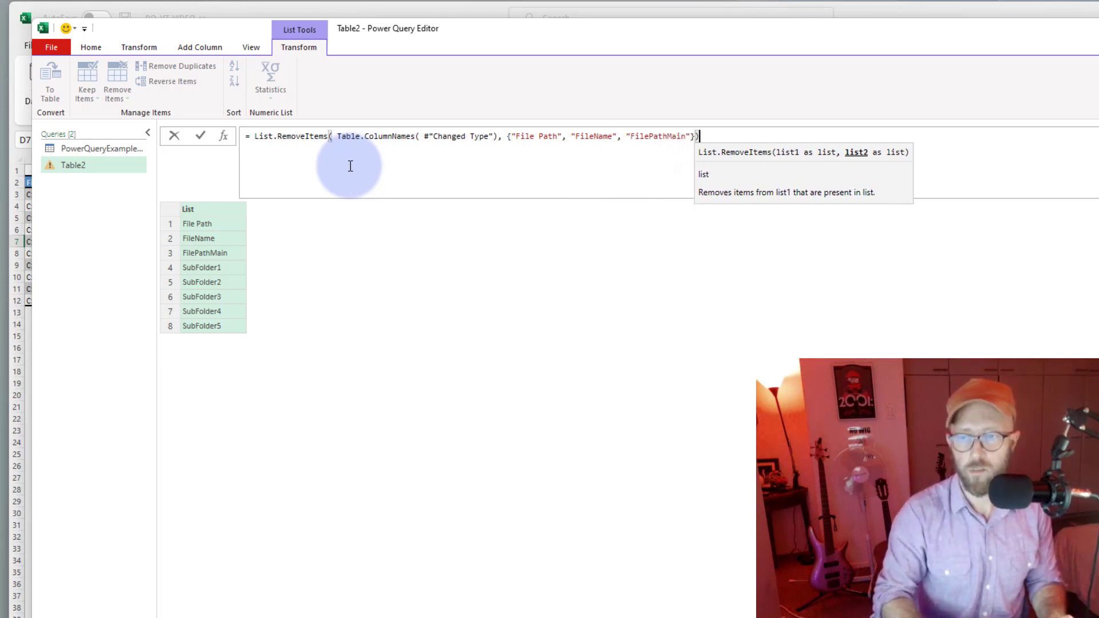
{"action": "key", "text": "Return"}
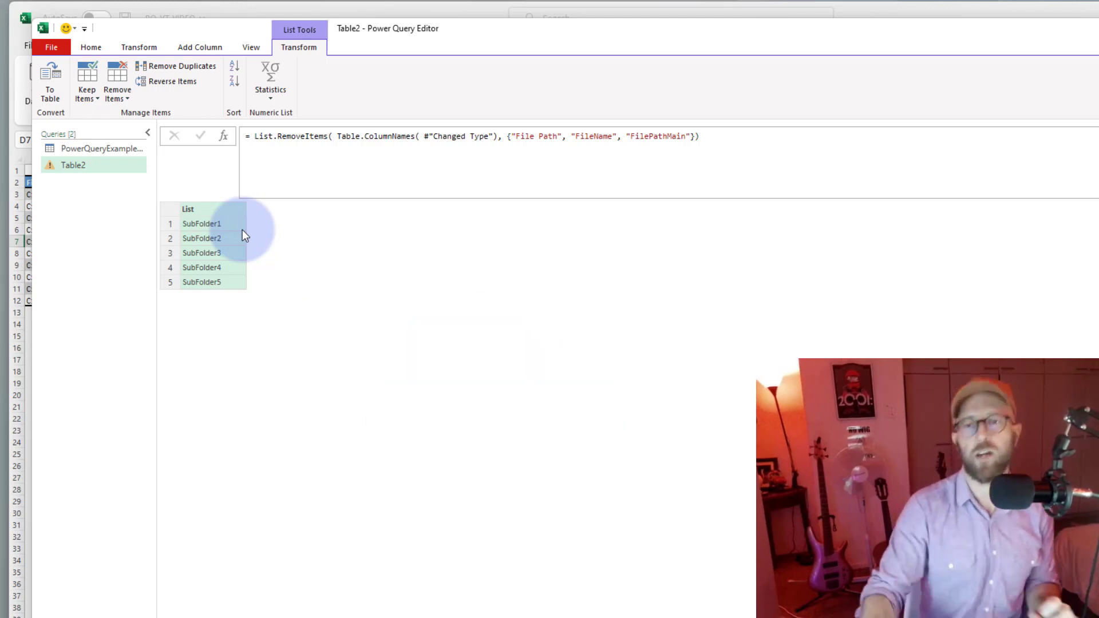
{"action": "left_click_drag", "start_coordinate": [726, 139], "coordinate": [23, 144]}
Rename the Custom1 step to Columns2Keep, then view the Added Custom step's List-to-Table error
{"action": "left_click", "coordinate": [962, 232]}
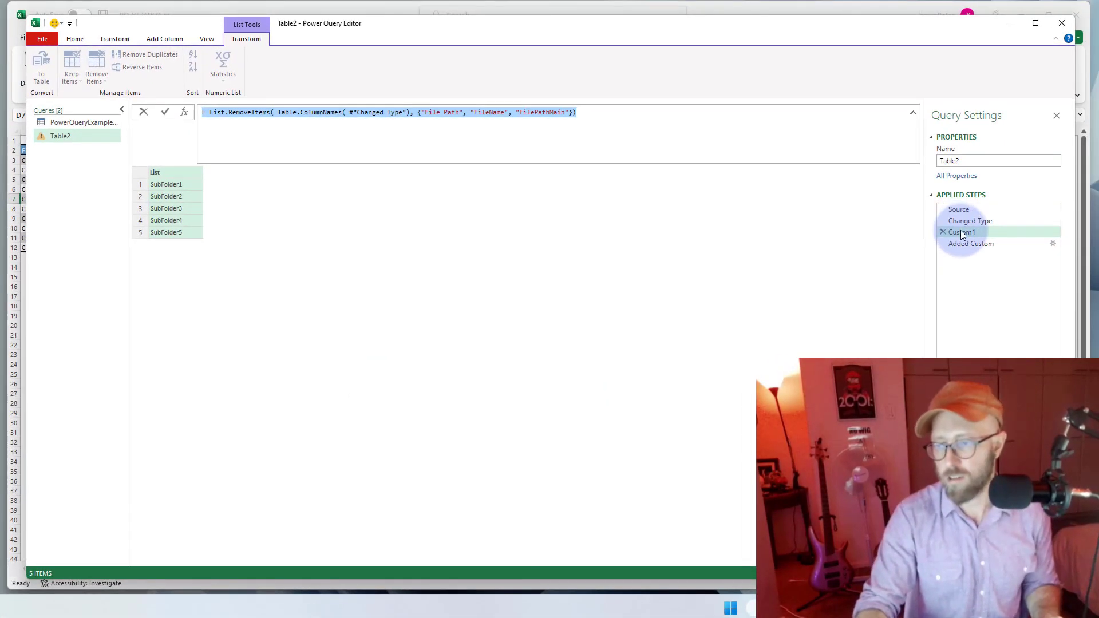
{"action": "key", "text": "F2"}
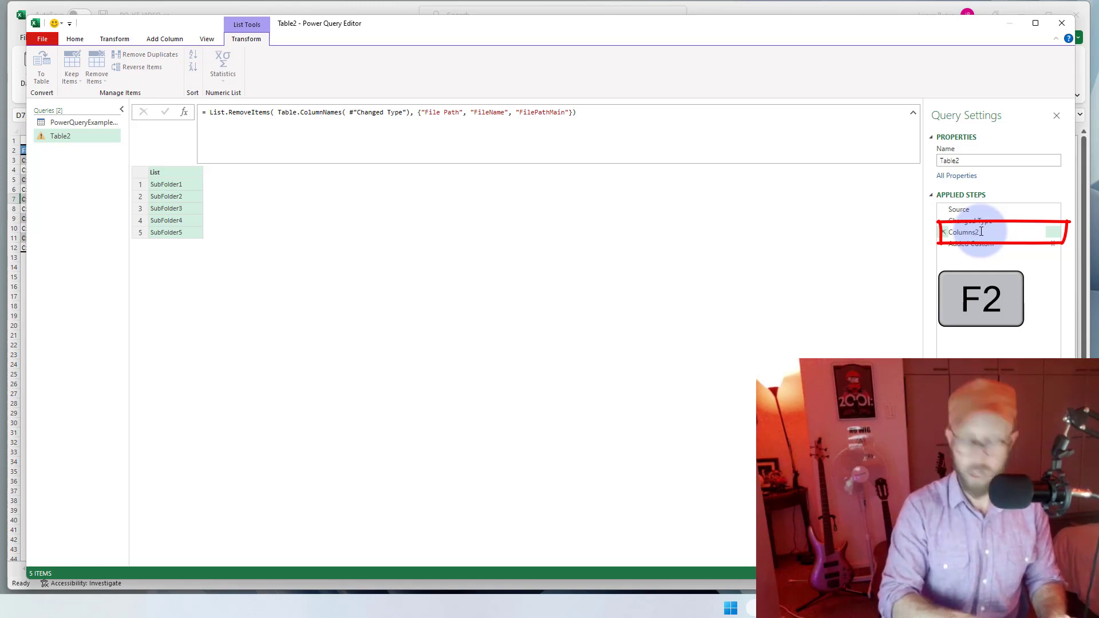
{"action": "left_click", "coordinate": [604, 293]}
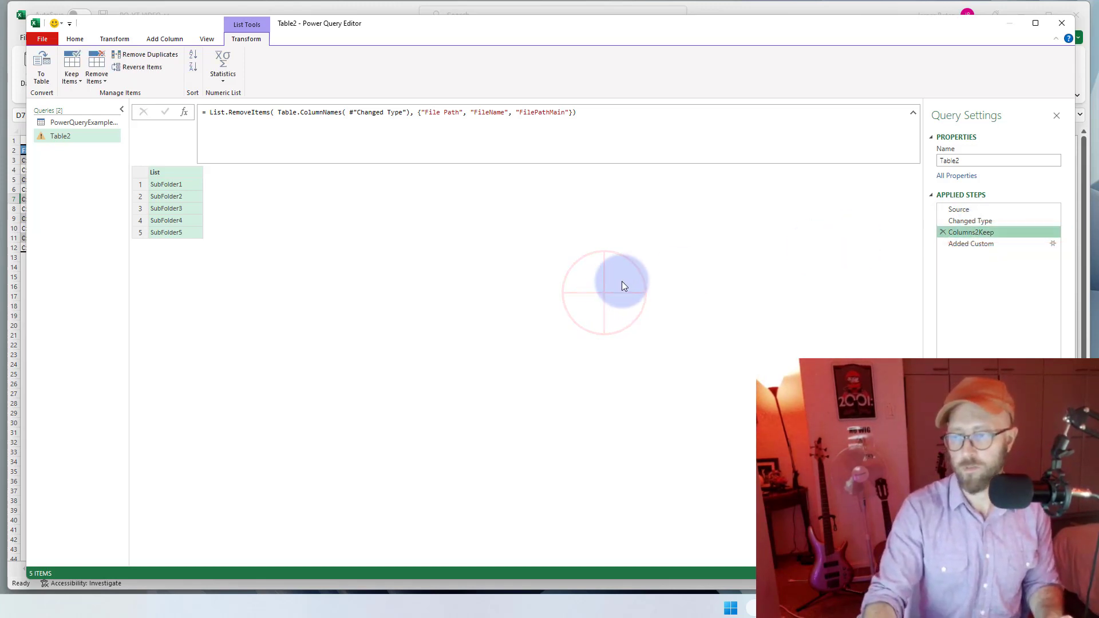
{"action": "left_click", "coordinate": [973, 246]}
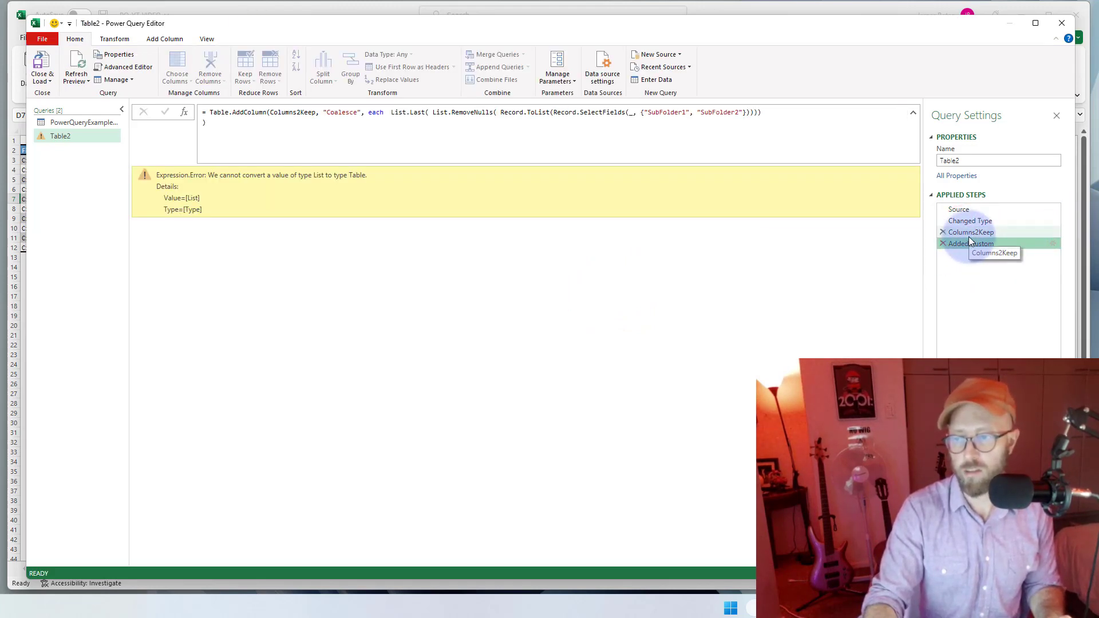
Replace Columns2Keep with #"Changed Type" as the Table.AddColumn source to clear the error
{"action": "double_click", "coordinate": [300, 113]}
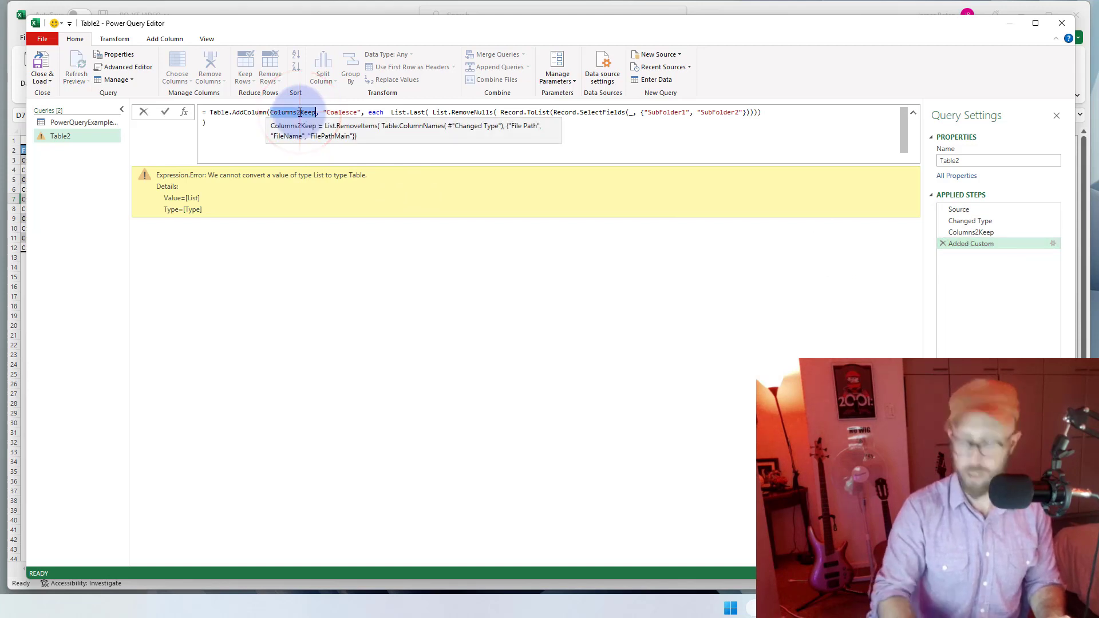
{"action": "key", "text": "BackSpace"}
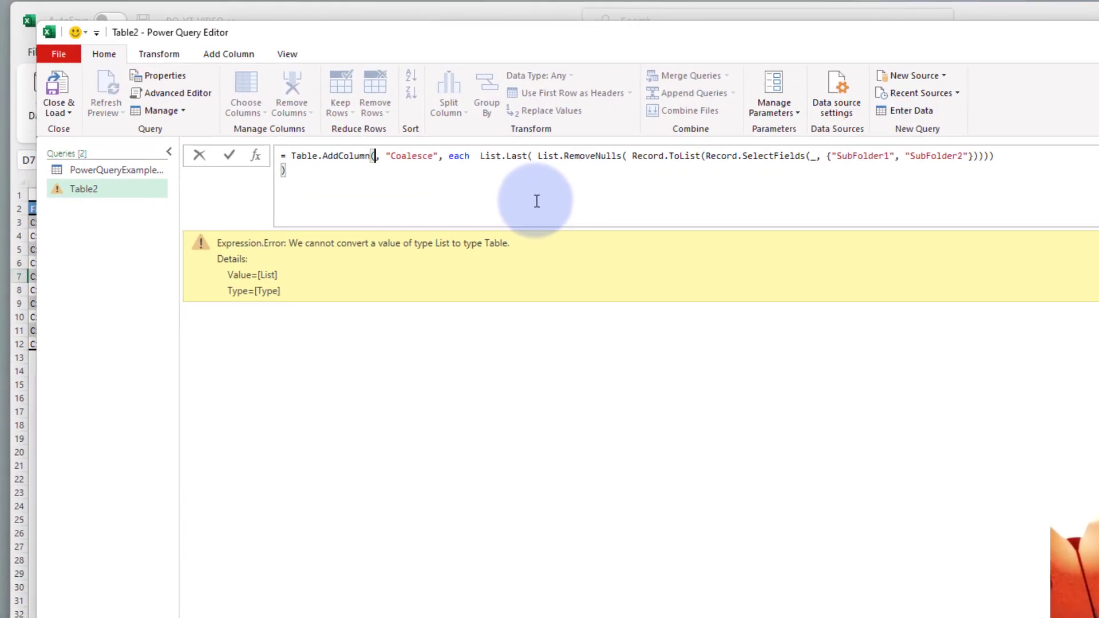
{"action": "type", "text": "#"}
{"action": "key", "text": "Down"}
{"action": "key", "text": "Tab"}
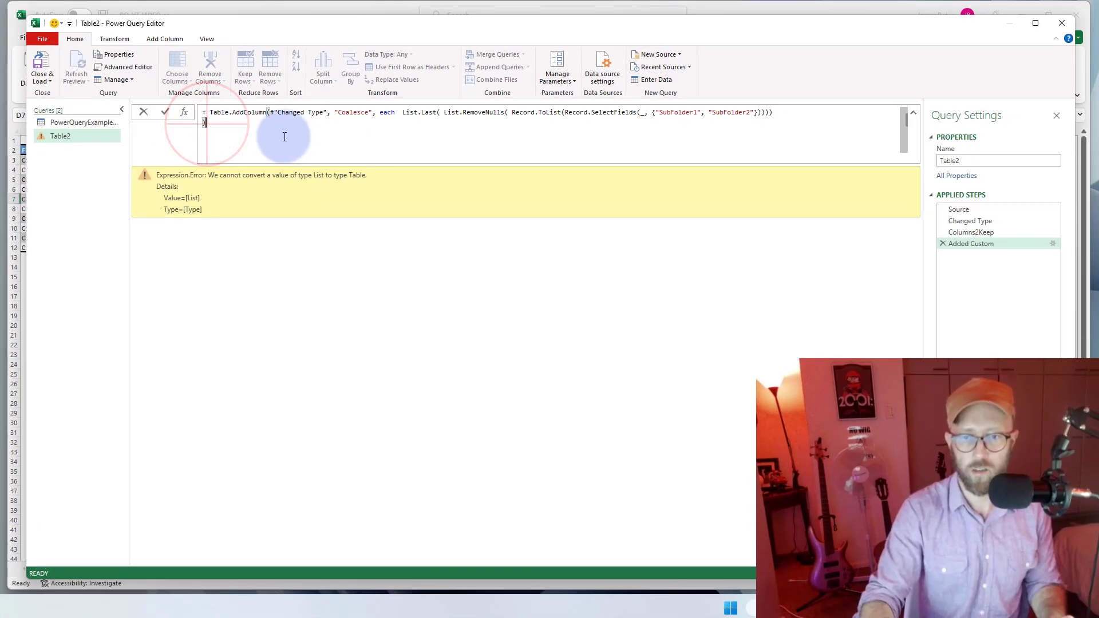
{"action": "key", "text": "Return"}
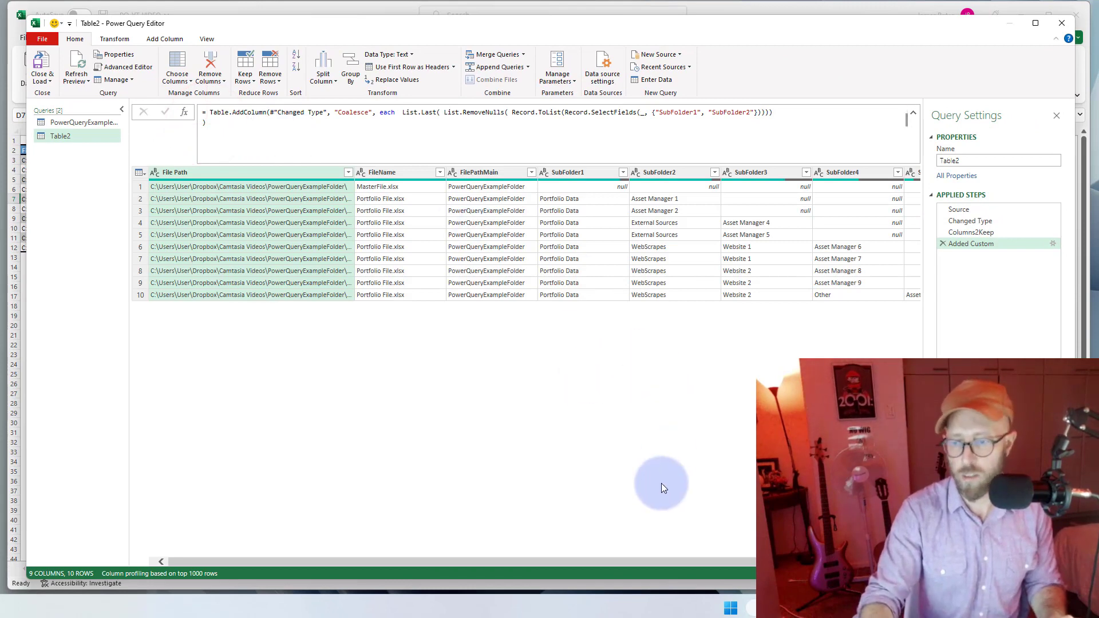
{"action": "left_click", "coordinate": [651, 565]}
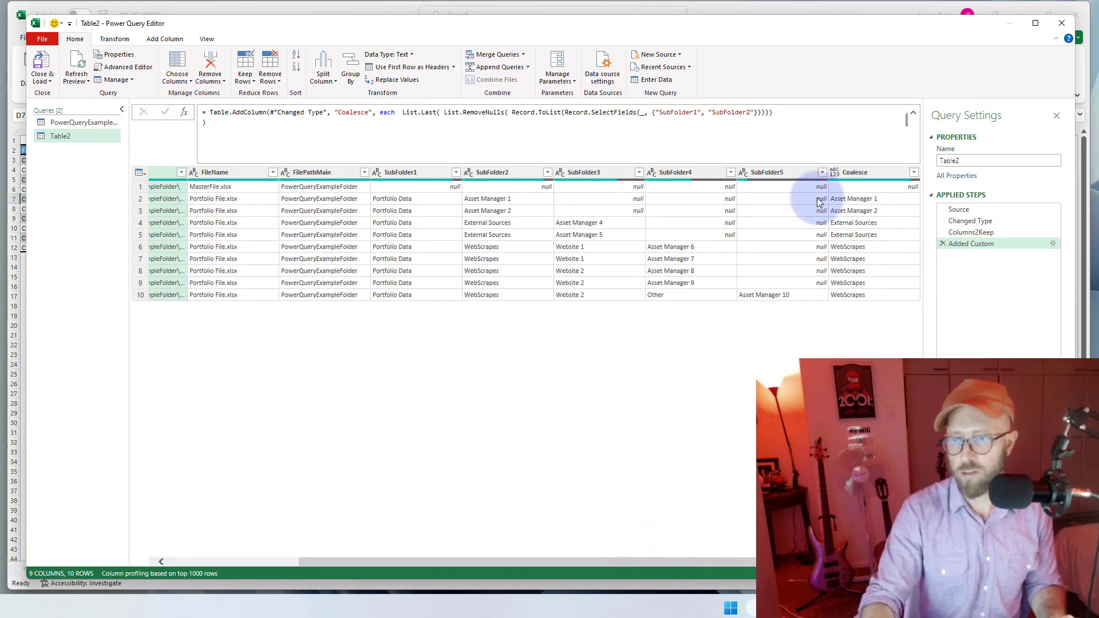
Swap the hard-coded {"SubFolder1", "SubFolder2"} list in Record.SelectFields for Columns2Keep
{"action": "left_click", "coordinate": [607, 112]}
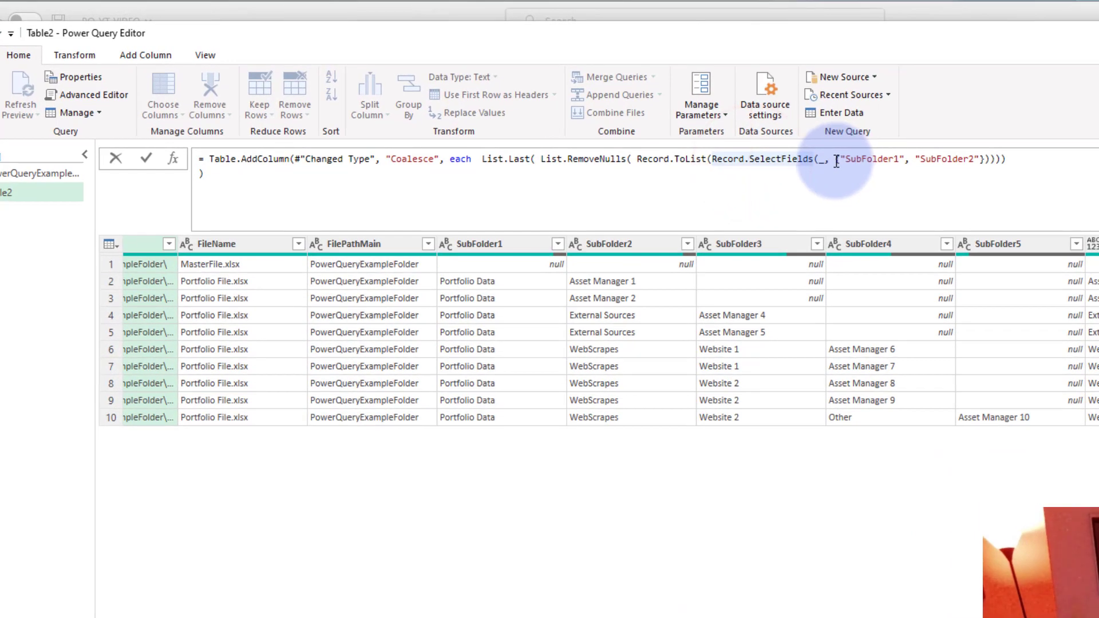
{"action": "left_click_drag", "start_coordinate": [836, 162], "coordinate": [979, 159]}
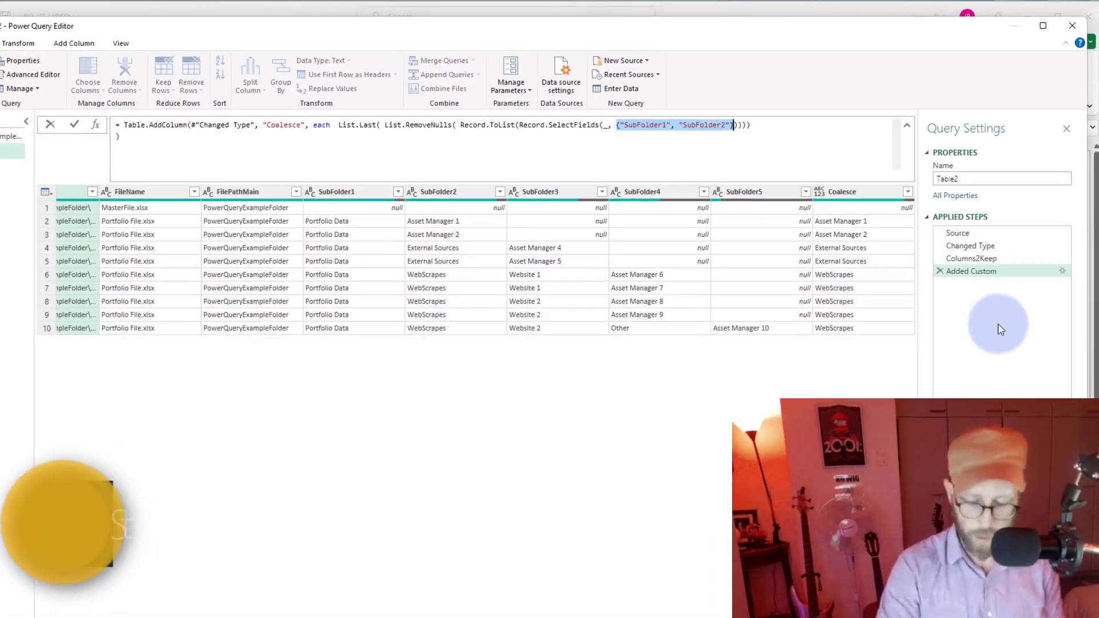
{"action": "key", "text": "Delete"}
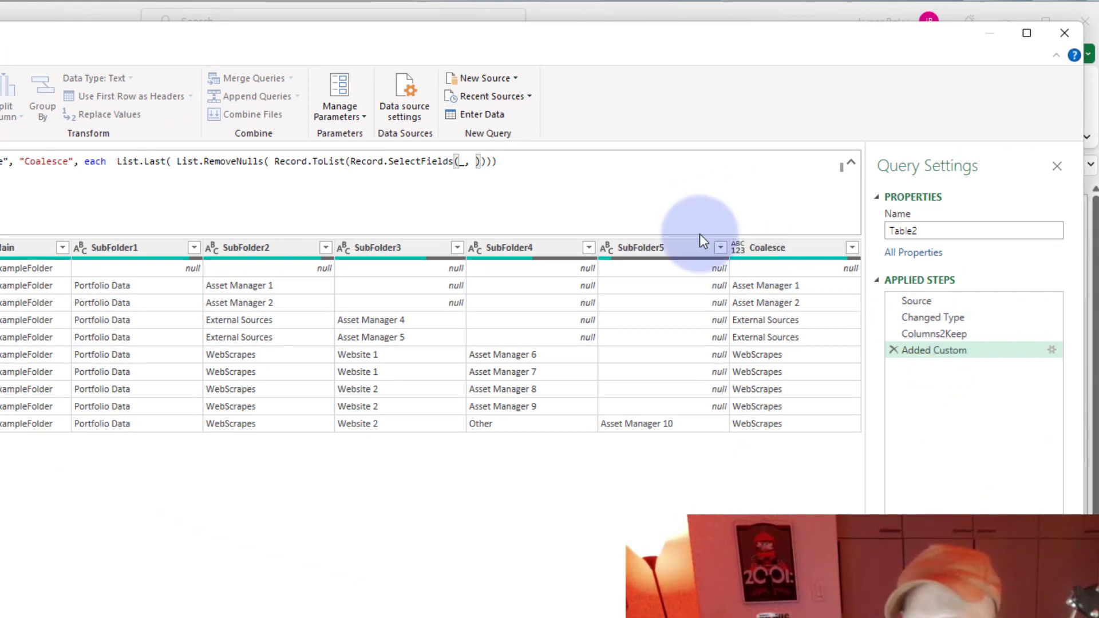
{"action": "type", "text": "Column"}
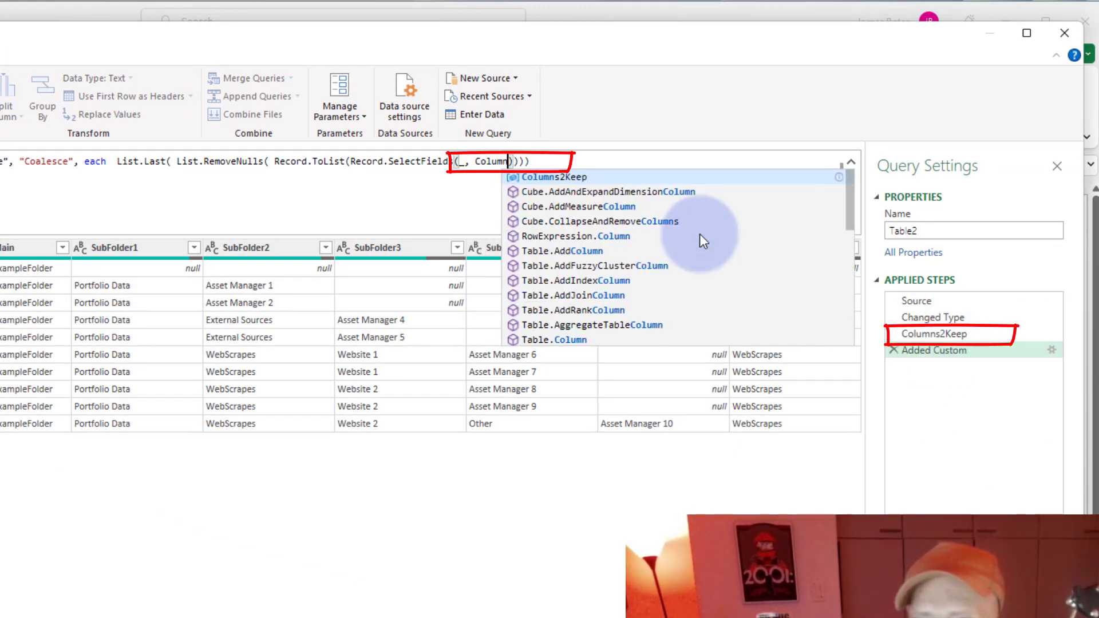
{"action": "key", "text": "Tab"}
{"action": "key", "text": "Right"}
{"action": "key", "text": "Right"}
{"action": "key", "text": "Right"}
{"action": "key", "text": "Right"}
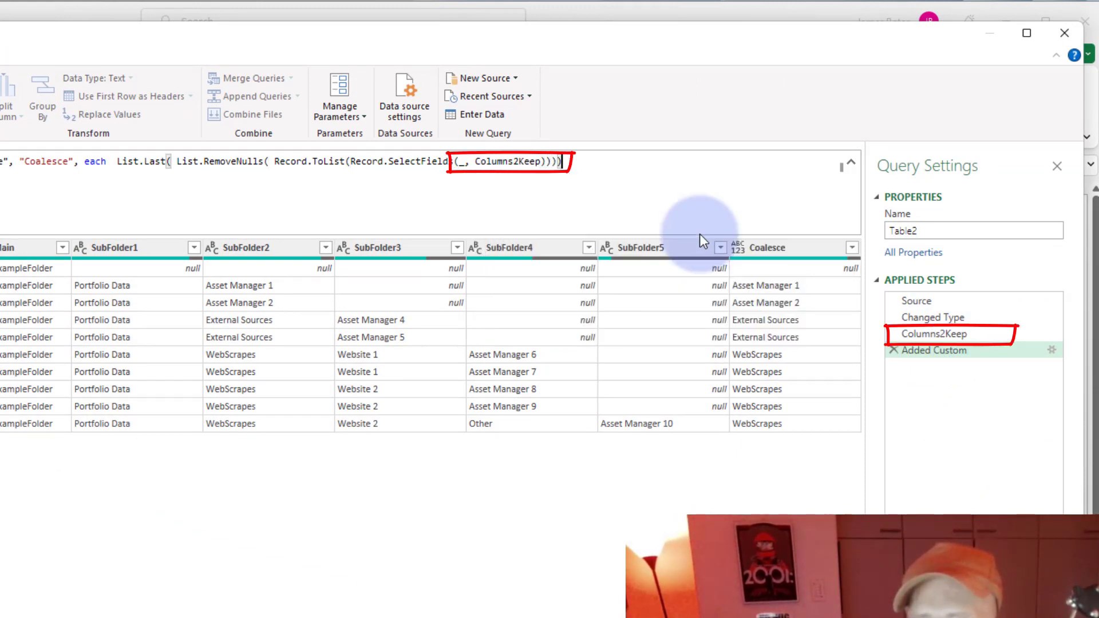
{"action": "key", "text": "Return"}
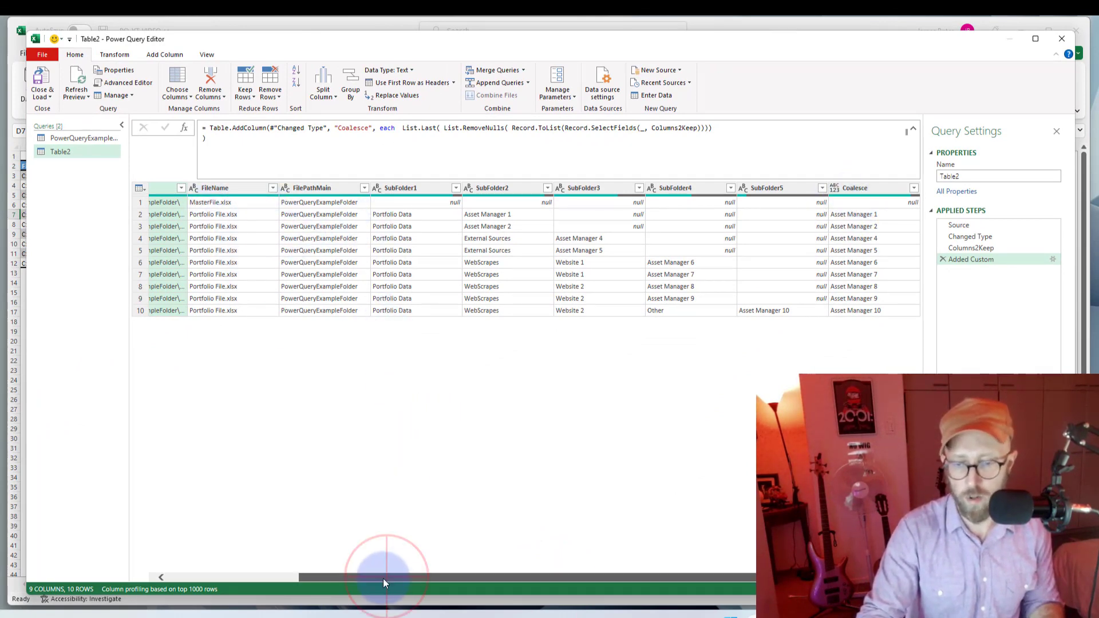
{"action": "left_click_drag", "start_coordinate": [383, 578], "coordinate": [908, 221]}
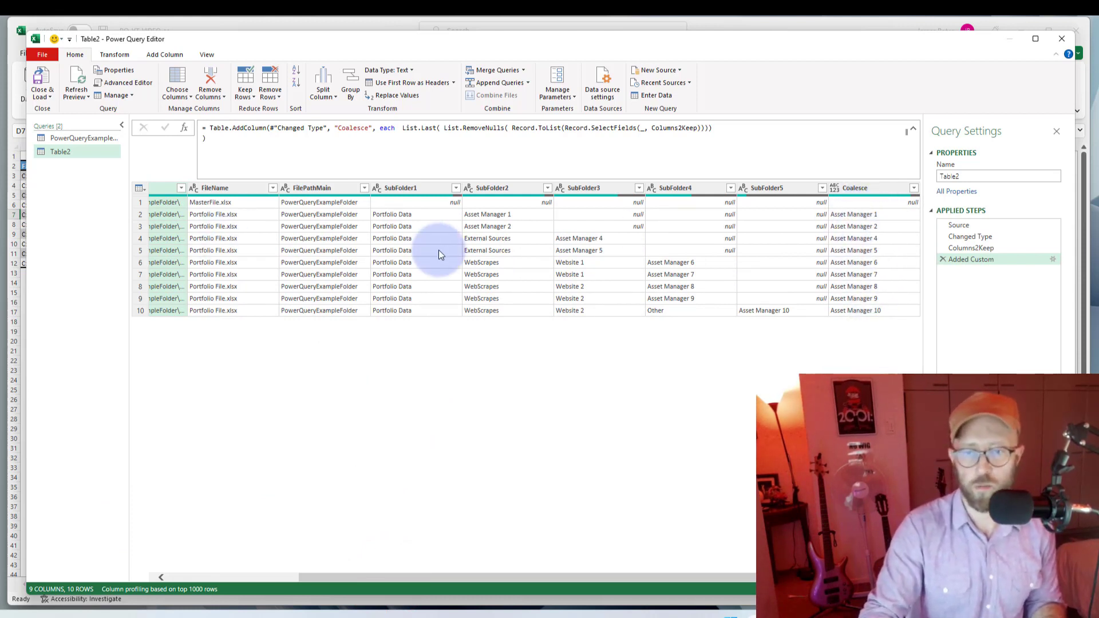
Close & Load the query to the Table2 sheet and widen column I for Coalesce
{"action": "left_click", "coordinate": [41, 80]}
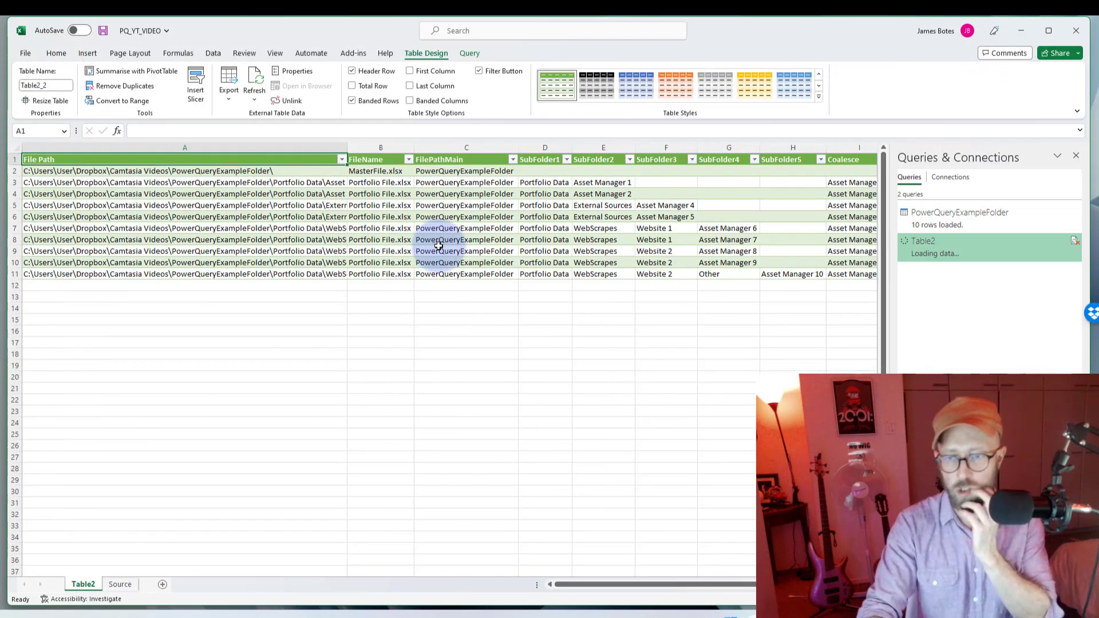
{"action": "left_click", "coordinate": [543, 322]}
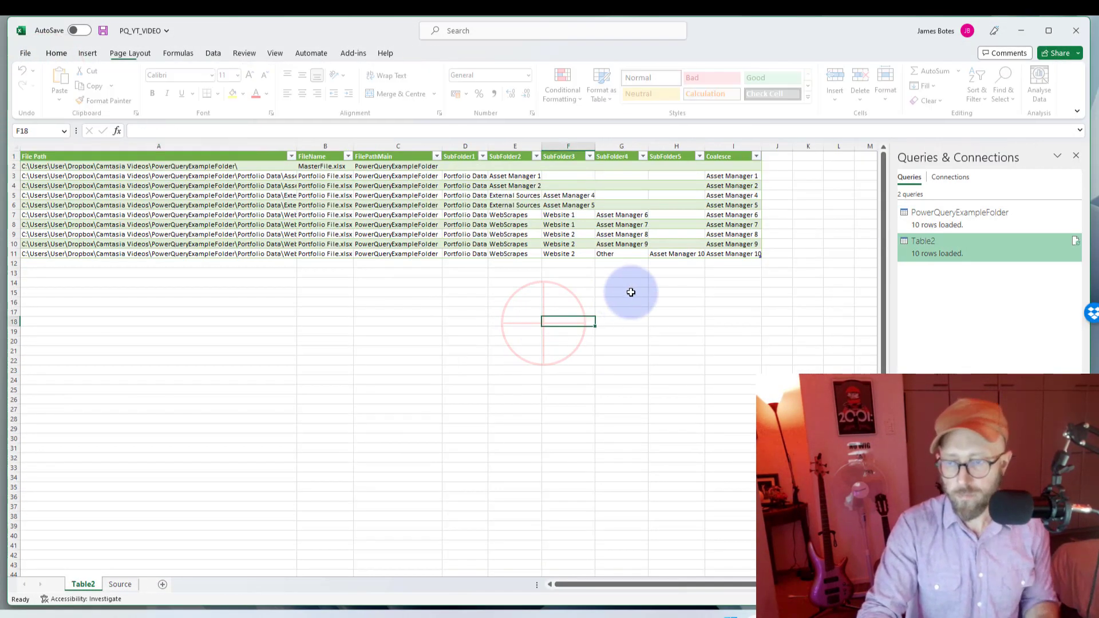
{"action": "left_click", "coordinate": [631, 293]}
{"action": "left_click_drag", "start_coordinate": [762, 143], "coordinate": [783, 145]}
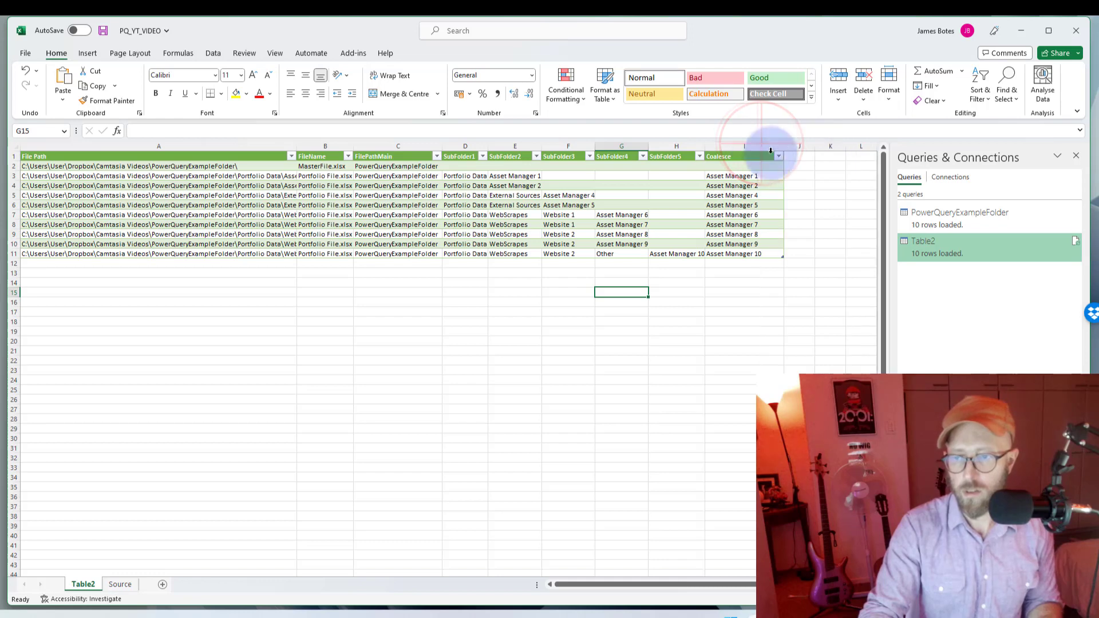
{"action": "left_click", "coordinate": [744, 158]}
{"action": "left_click", "coordinate": [744, 146]}
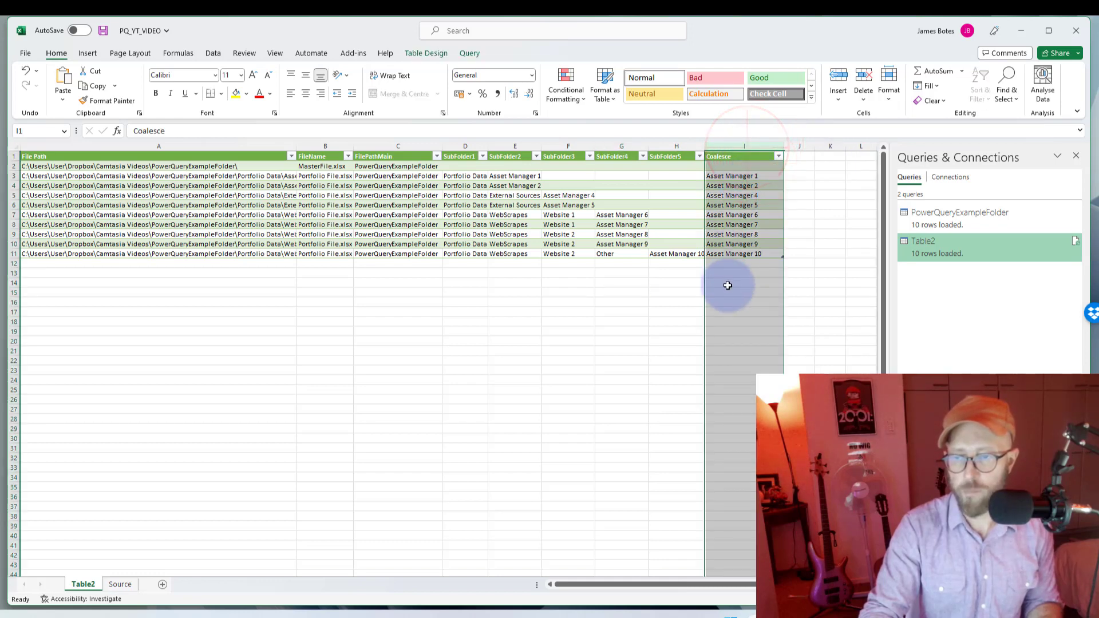
{"action": "left_click", "coordinate": [500, 331]}
Compare SubFolder columns D–H with Coalesce cells I1:I12, checking the value in I10
{"action": "left_click_drag", "start_coordinate": [466, 144], "coordinate": [727, 254]}
{"action": "left_click", "coordinate": [687, 287]}
{"action": "left_click_drag", "start_coordinate": [723, 154], "coordinate": [722, 258]}
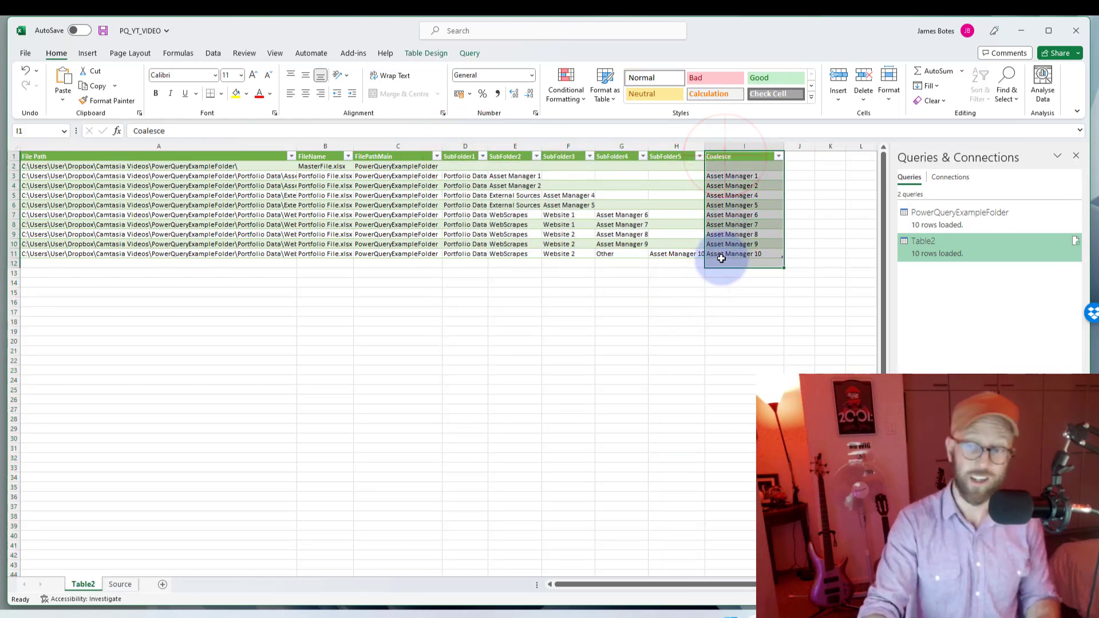
{"action": "left_click", "coordinate": [758, 243]}
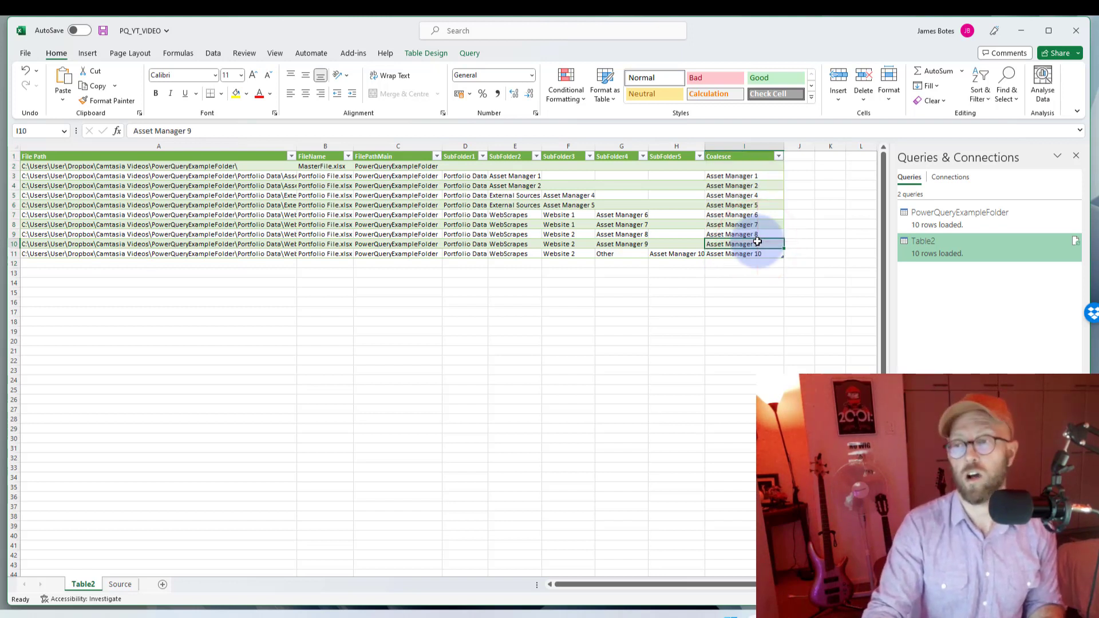